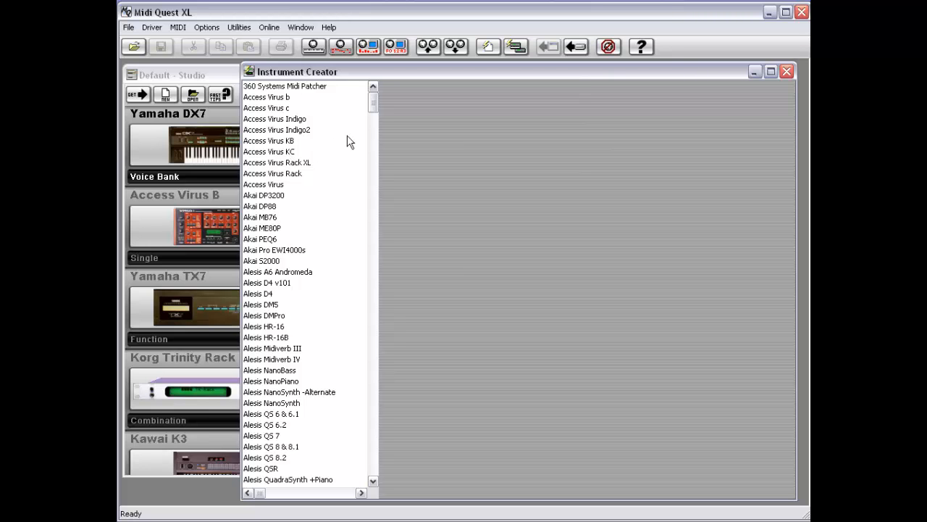
Step: Open the Korg M1 definition from the instrument list
{"action": "mouse_move", "coordinate": [373, 102]}
{"action": "left_mouse_down"}
{"action": "mouse_move", "coordinate": [376, 453]}
{"action": "mouse_move", "coordinate": [370, 94]}
{"action": "left_mouse_up"}
{"action": "left_click_drag", "start_coordinate": [373, 102], "coordinate": [388, 240]}
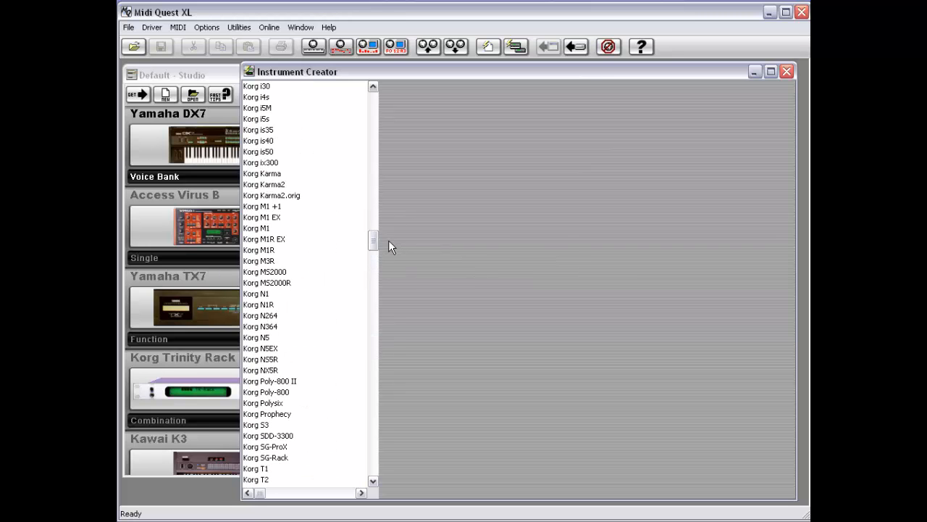
{"action": "left_click", "coordinate": [265, 229]}
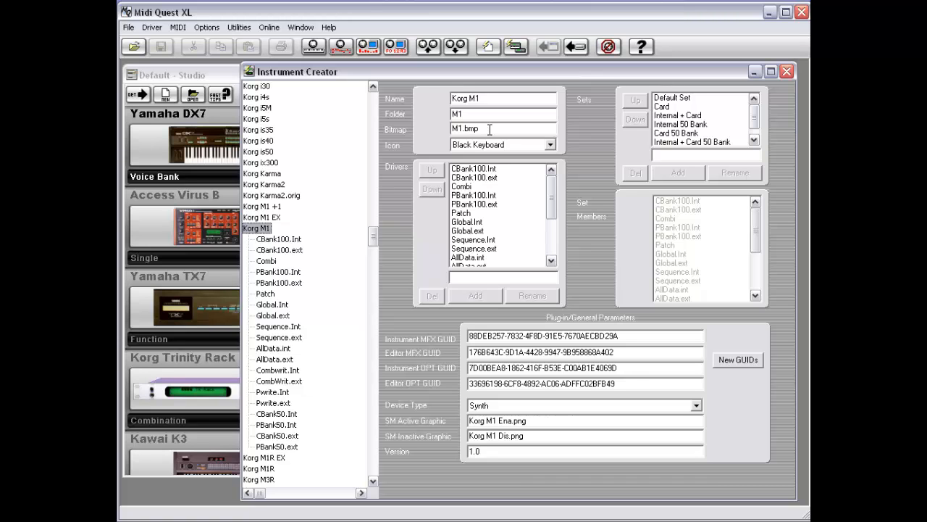
Step: Add the Korg M1 instrument to the Default studio and bring it into view there
{"action": "left_click", "coordinate": [224, 161]}
{"action": "right_click", "coordinate": [204, 149]}
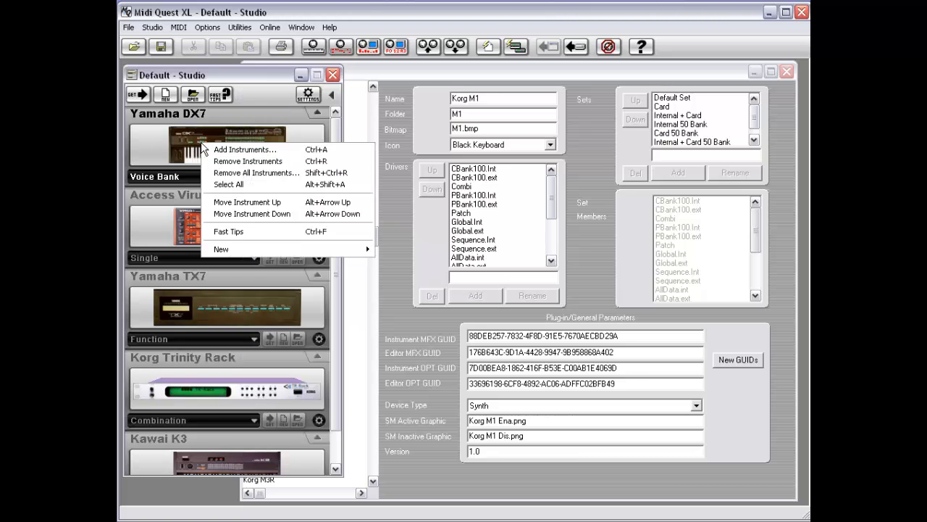
{"action": "left_click", "coordinate": [222, 150]}
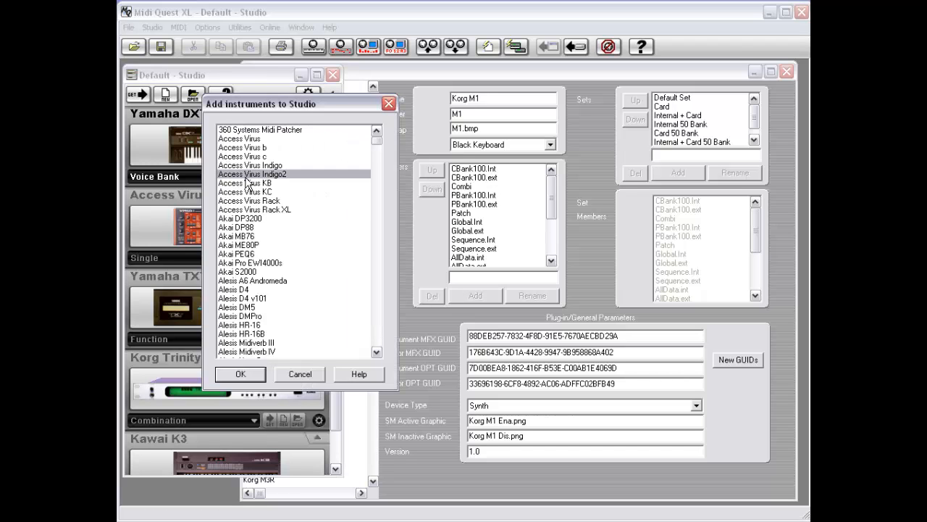
{"action": "type", "text": "korg i"}
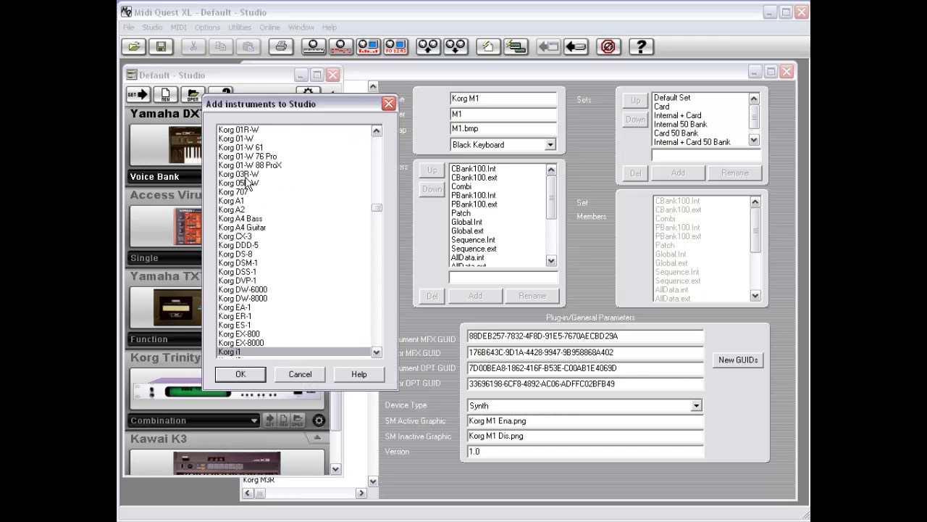
{"action": "key", "text": "Page_Down"}
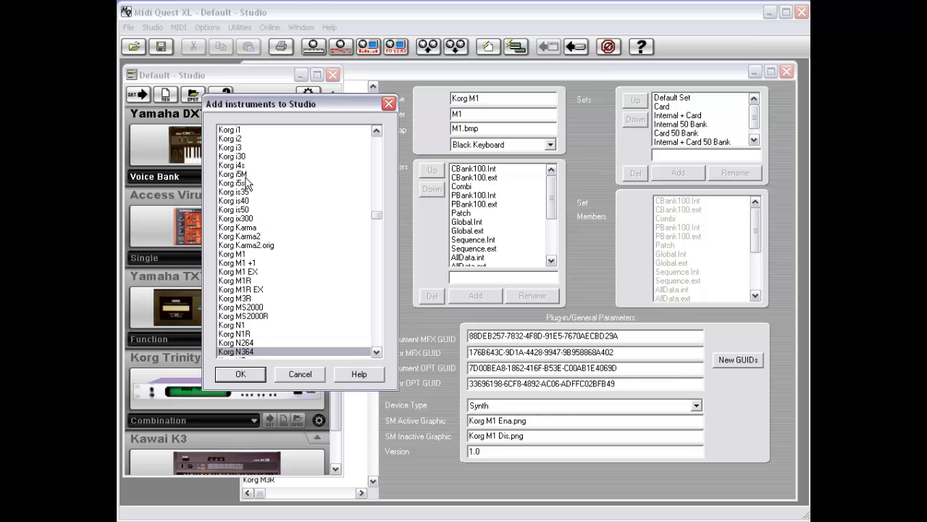
{"action": "double_click", "coordinate": [238, 254]}
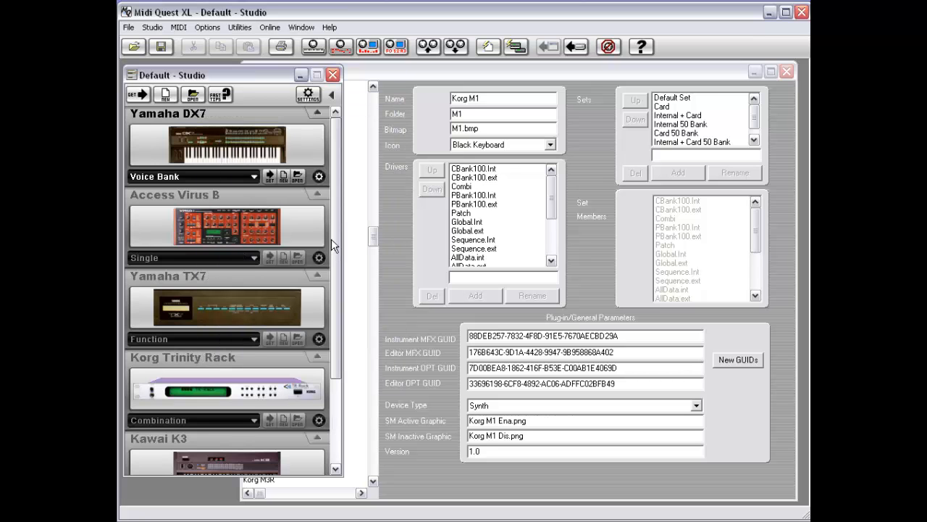
{"action": "left_click_drag", "start_coordinate": [331, 238], "coordinate": [337, 337]}
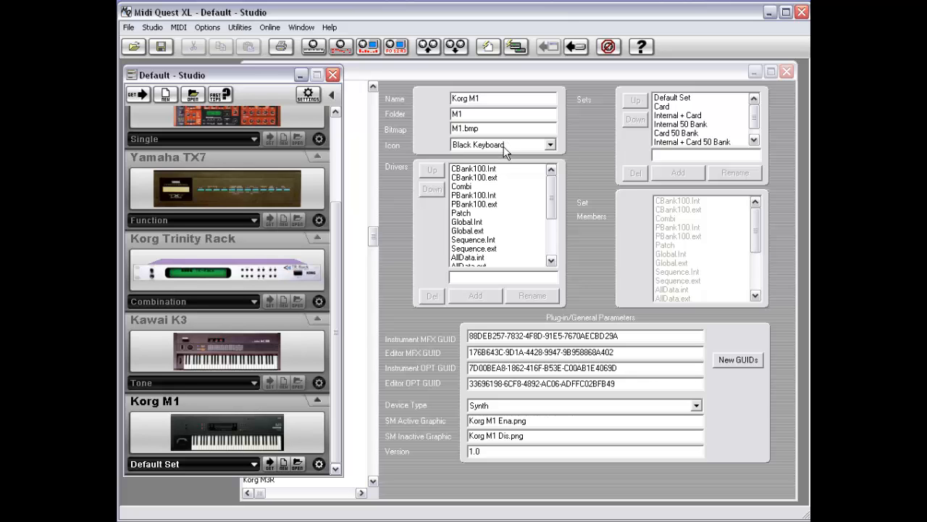
Step: Examine the icon choices available for the Korg M1, from keyboards and rackmounts to modules and consoles
{"action": "left_click", "coordinate": [550, 145]}
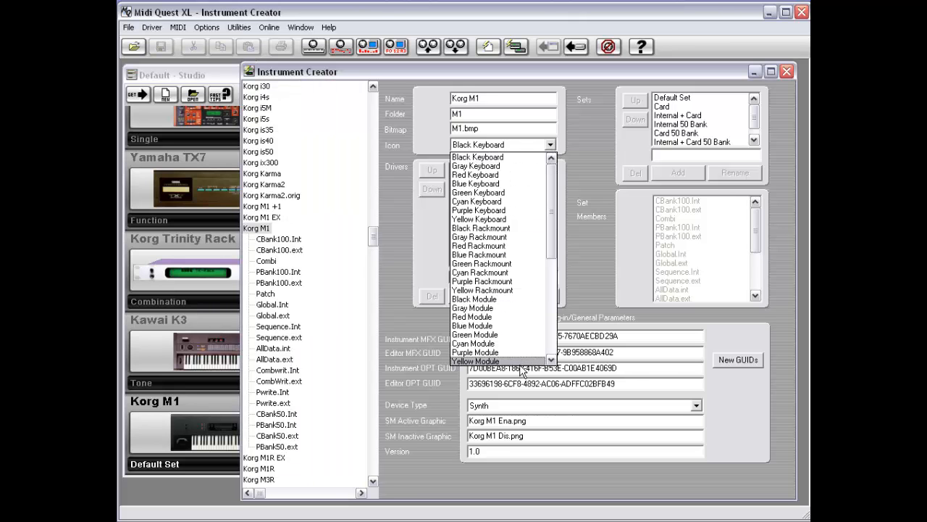
{"action": "left_click", "coordinate": [578, 164]}
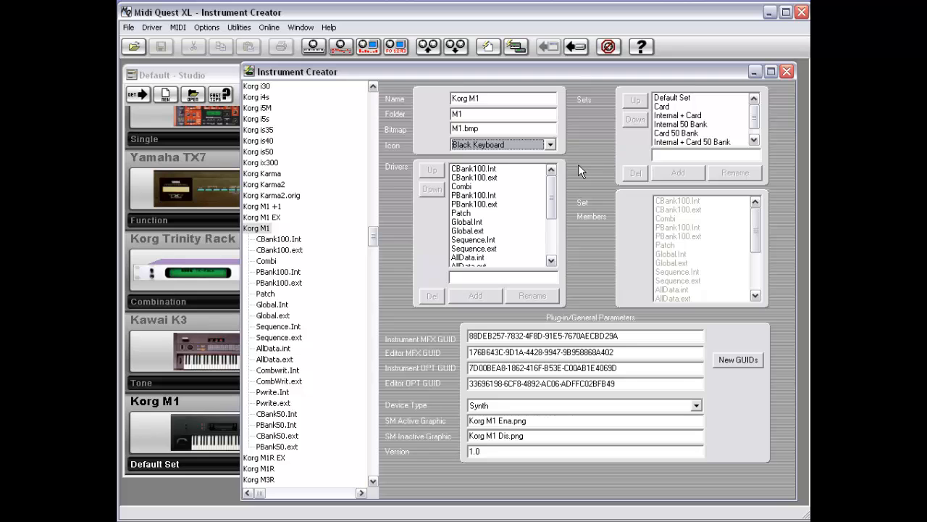
{"action": "left_click", "coordinate": [550, 145]}
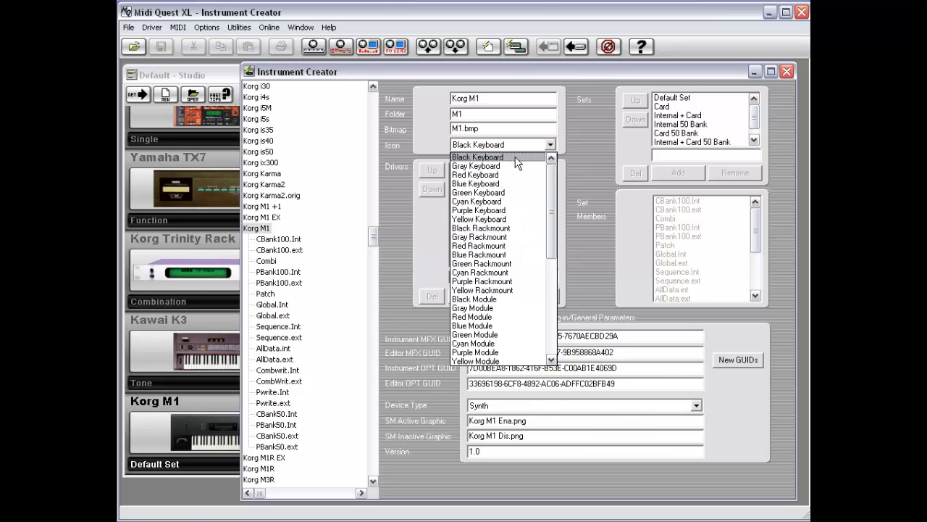
{"action": "left_click_drag", "start_coordinate": [549, 178], "coordinate": [549, 188]}
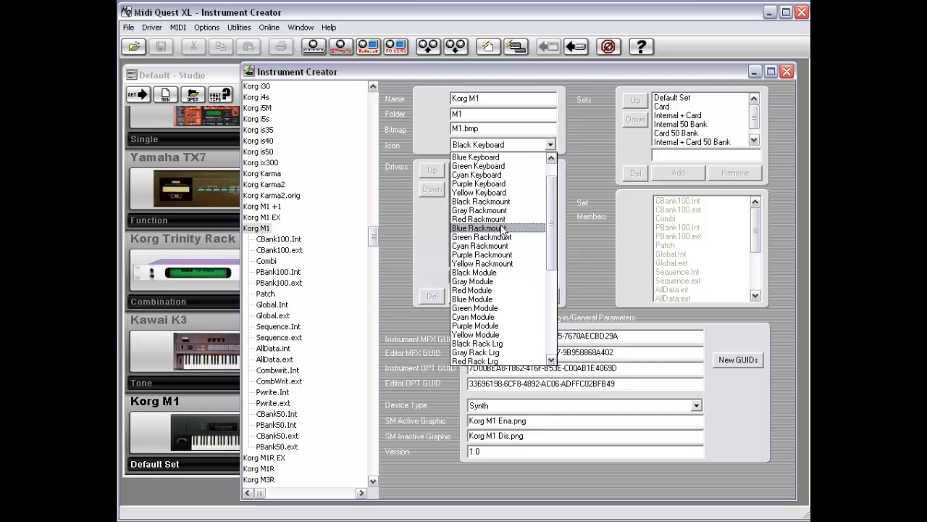
{"action": "scroll", "coordinate": [501, 247], "scroll_direction": "down", "scroll_amount": 3}
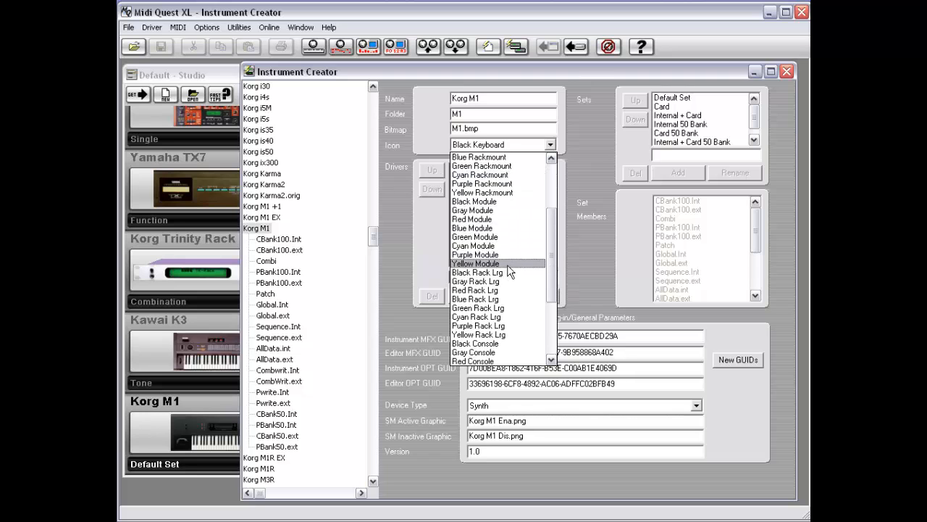
{"action": "scroll", "coordinate": [507, 247], "scroll_direction": "down", "scroll_amount": 3}
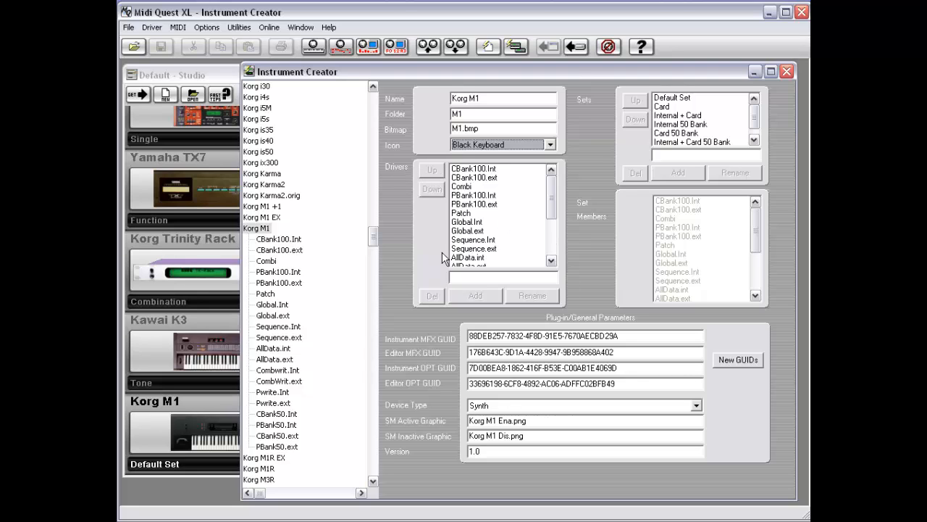
Step: Compare the Korg M1's driver list with the sets and data types offered for it in the studio
{"action": "left_click_drag", "start_coordinate": [551, 210], "coordinate": [553, 182]}
{"action": "left_click", "coordinate": [173, 447]}
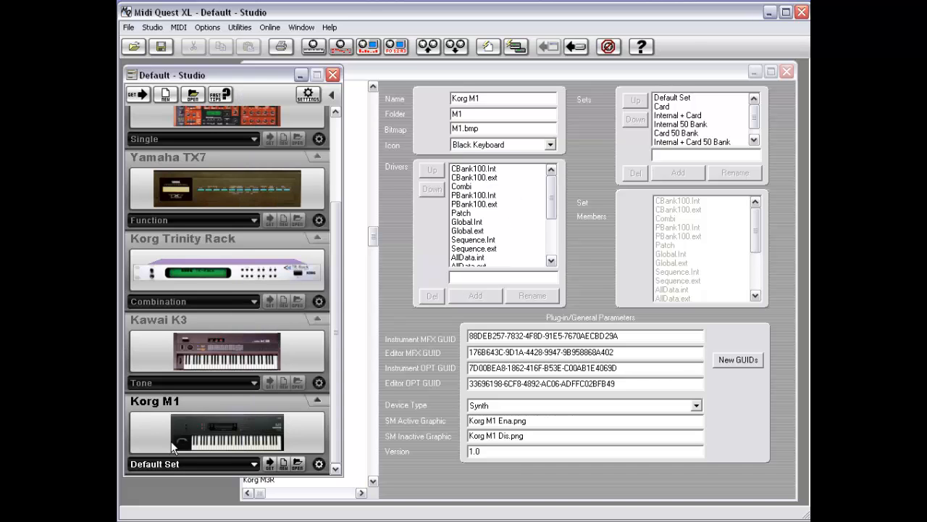
{"action": "left_click", "coordinate": [185, 462]}
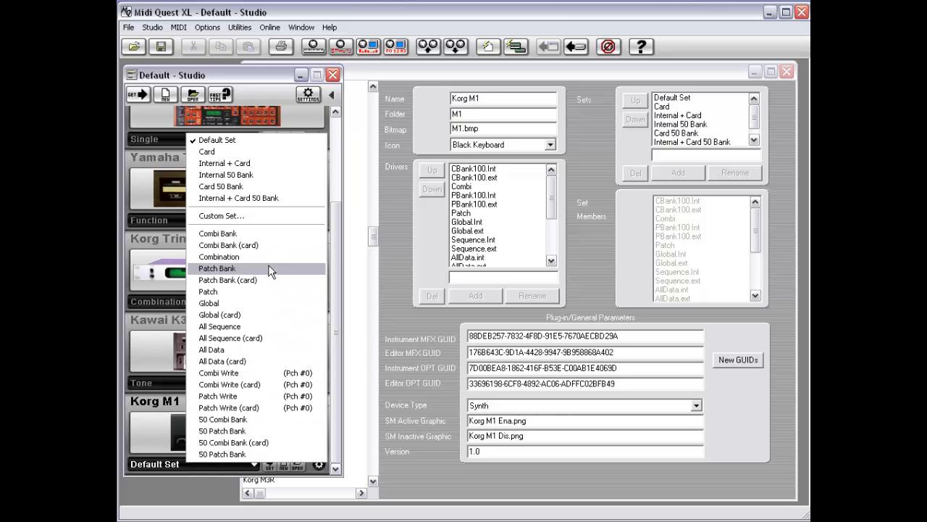
{"action": "left_click", "coordinate": [424, 250]}
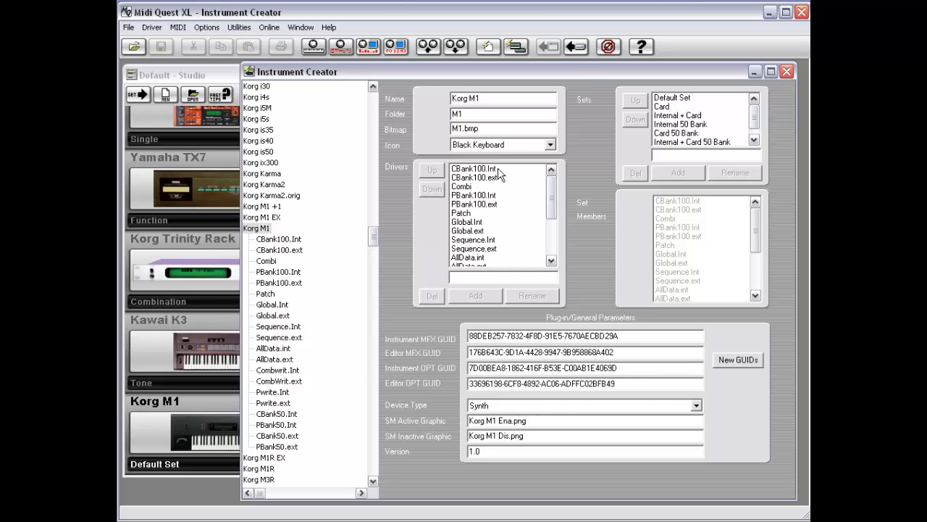
{"action": "left_click", "coordinate": [185, 433]}
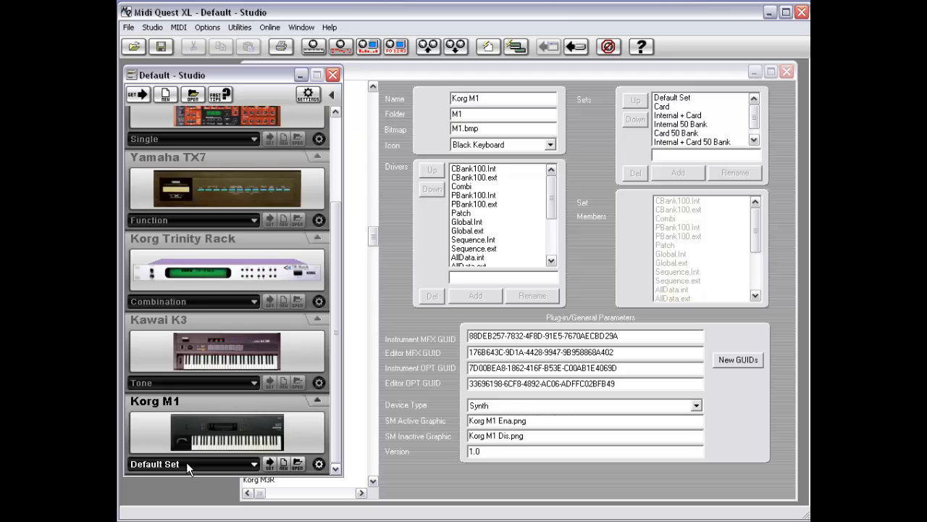
{"action": "left_click", "coordinate": [186, 462]}
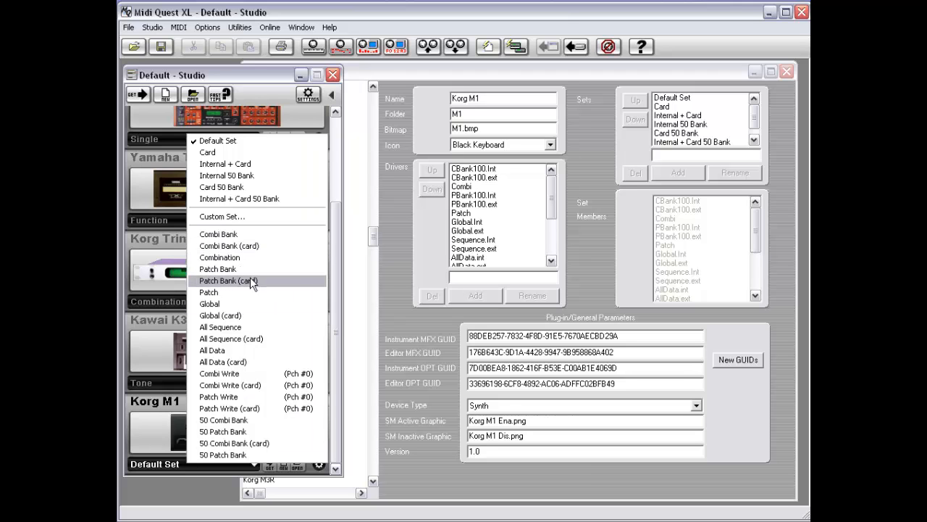
{"action": "left_click", "coordinate": [393, 205]}
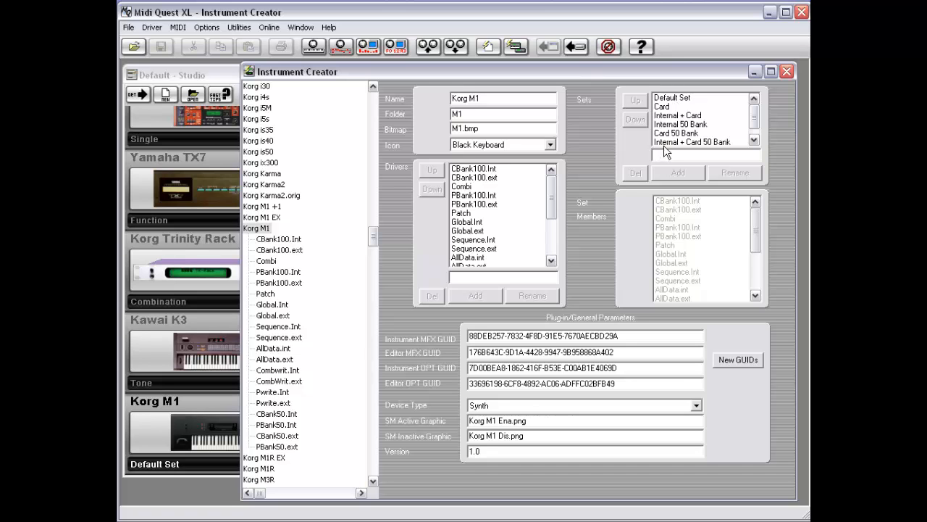
Step: Examine the set members of the Default Set, Card, Internal + Card and Internal 50 Bank sets
{"action": "left_click", "coordinate": [684, 100]}
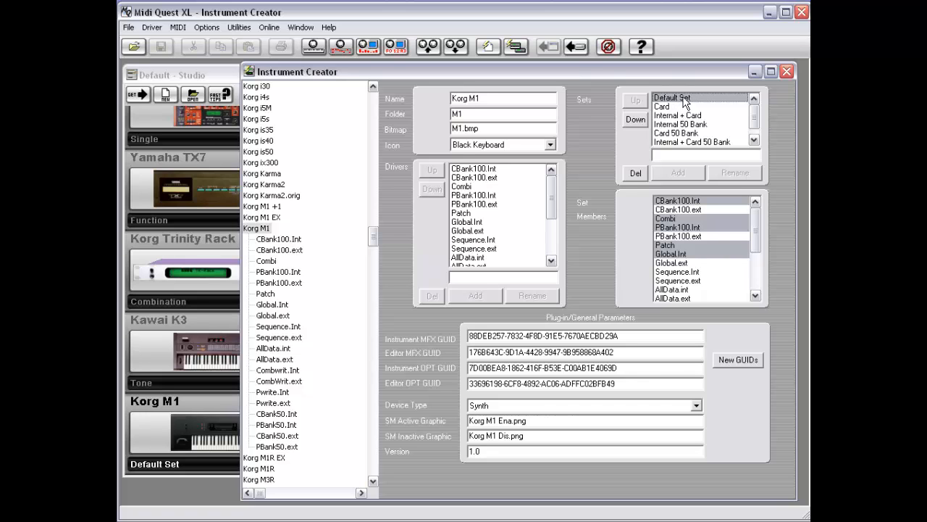
{"action": "mouse_move", "coordinate": [762, 222]}
{"action": "left_mouse_down"}
{"action": "mouse_move", "coordinate": [760, 259]}
{"action": "mouse_move", "coordinate": [746, 210]}
{"action": "mouse_move", "coordinate": [757, 254]}
{"action": "mouse_move", "coordinate": [756, 227]}
{"action": "left_mouse_up"}
{"action": "left_click_drag", "start_coordinate": [757, 229], "coordinate": [756, 204]}
{"action": "left_click", "coordinate": [665, 107]}
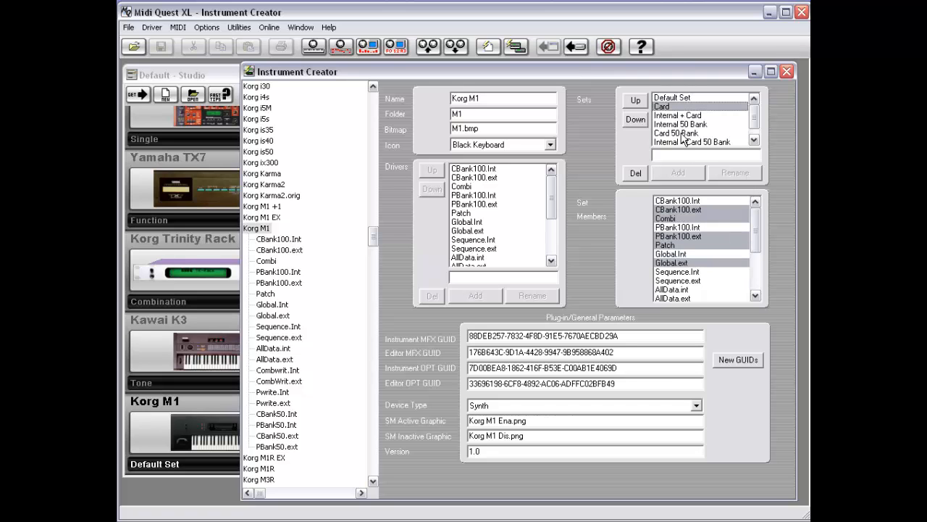
{"action": "left_click", "coordinate": [680, 116]}
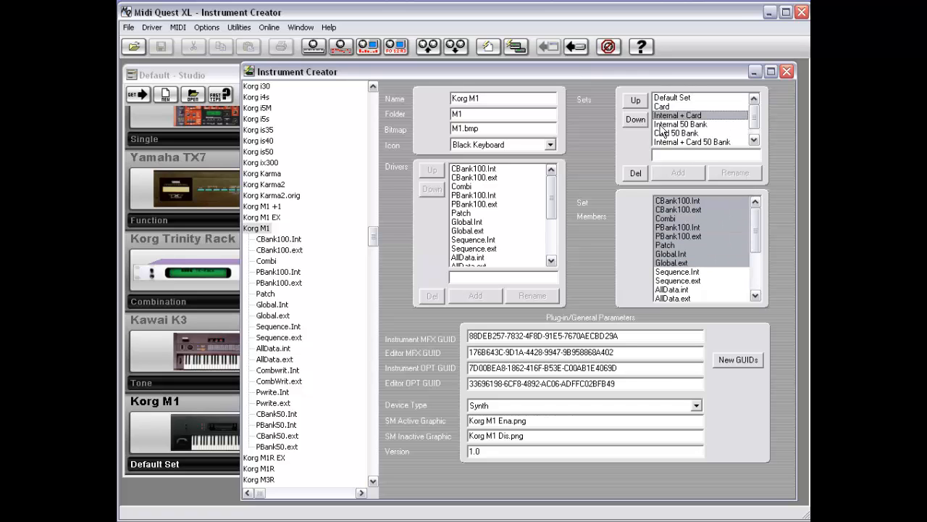
{"action": "mouse_move", "coordinate": [757, 217]}
{"action": "left_mouse_down"}
{"action": "mouse_move", "coordinate": [756, 260]}
{"action": "mouse_move", "coordinate": [756, 221]}
{"action": "left_mouse_up"}
{"action": "left_click", "coordinate": [689, 124]}
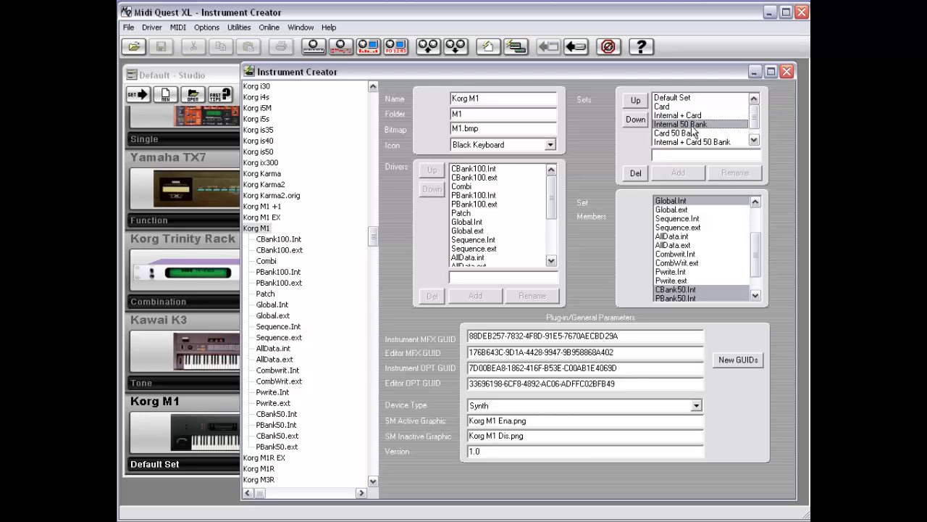
{"action": "left_click_drag", "start_coordinate": [757, 250], "coordinate": [759, 215]}
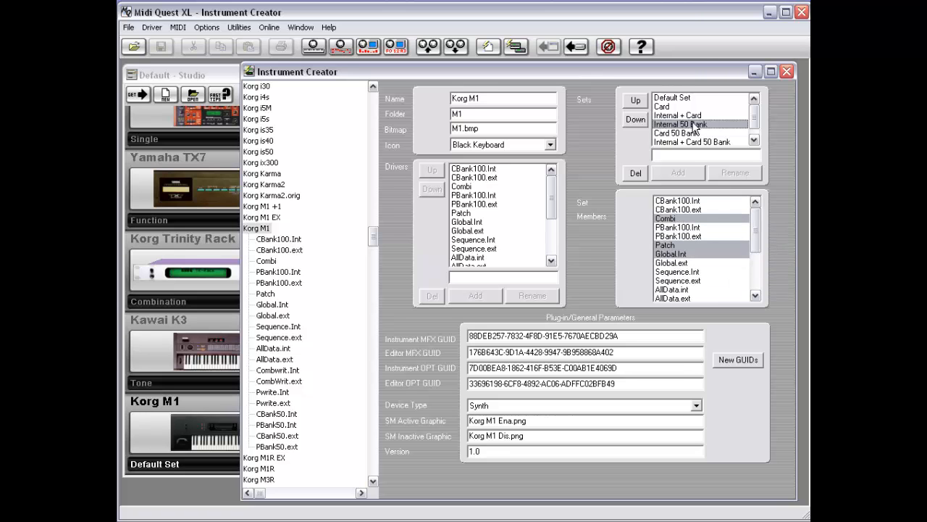
{"action": "mouse_move", "coordinate": [754, 125]}
{"action": "left_mouse_down"}
{"action": "mouse_move", "coordinate": [751, 134]}
{"action": "mouse_move", "coordinate": [751, 121]}
{"action": "left_mouse_up"}
Step: Examine the device type choices for the Korg M1 without changing the selection
{"action": "left_click", "coordinate": [696, 405]}
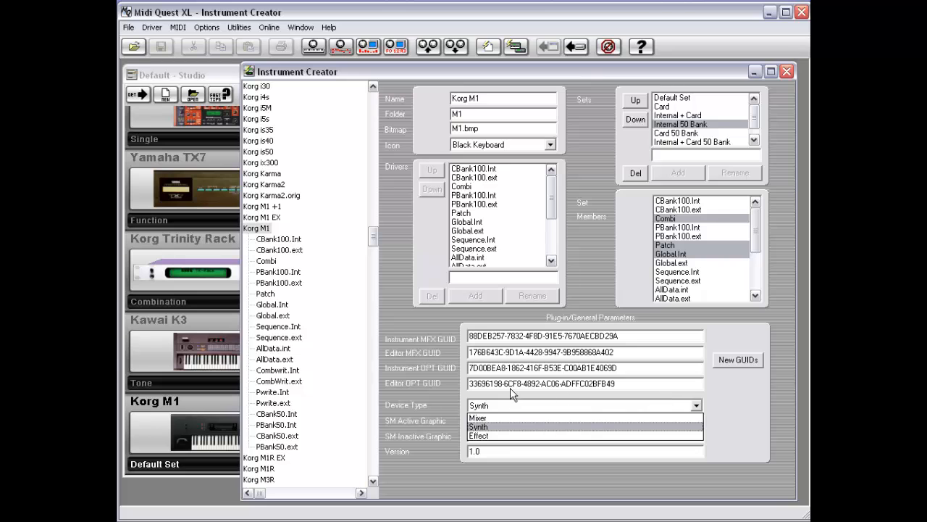
{"action": "left_click", "coordinate": [735, 418]}
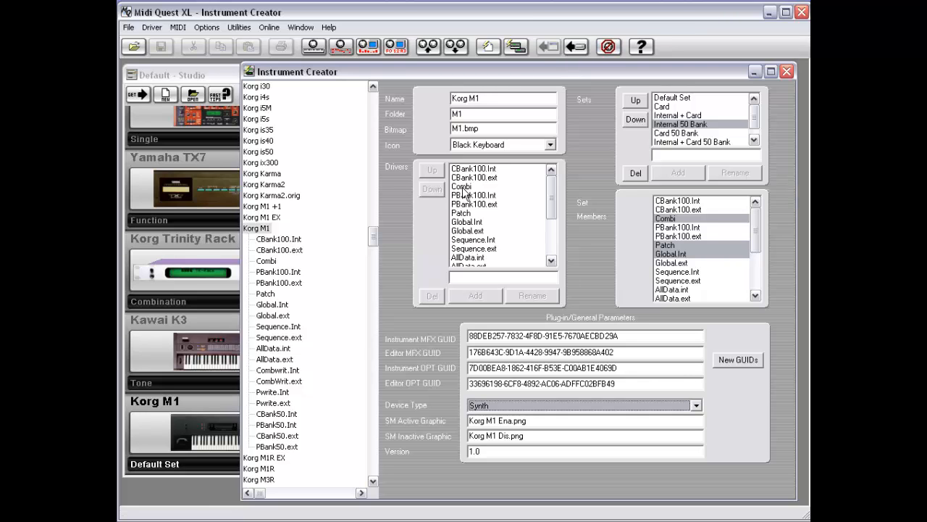
Step: Add a driver named "New Driver" to the Korg M1's driver list and delete it again
{"action": "left_click", "coordinate": [471, 276]}
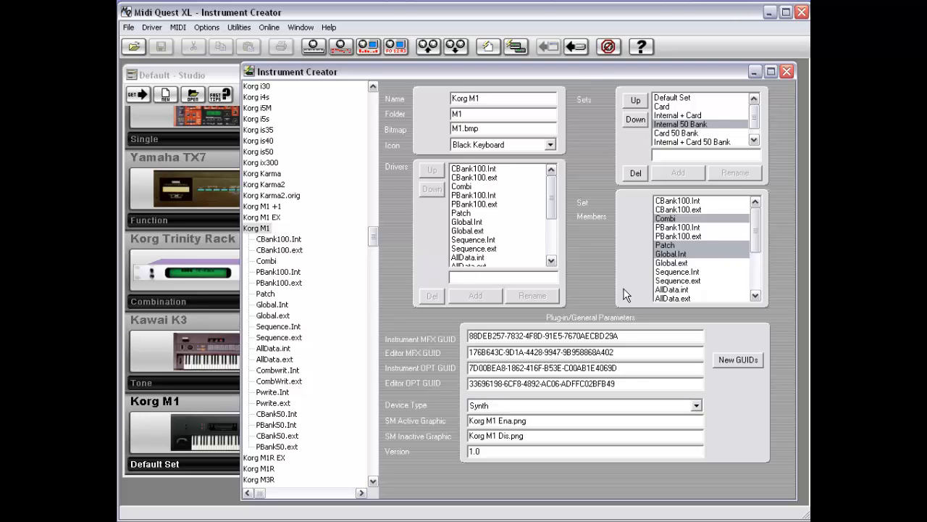
{"action": "type", "text": "New Driver"}
{"action": "left_click", "coordinate": [467, 299]}
{"action": "left_click_drag", "start_coordinate": [550, 210], "coordinate": [550, 246]}
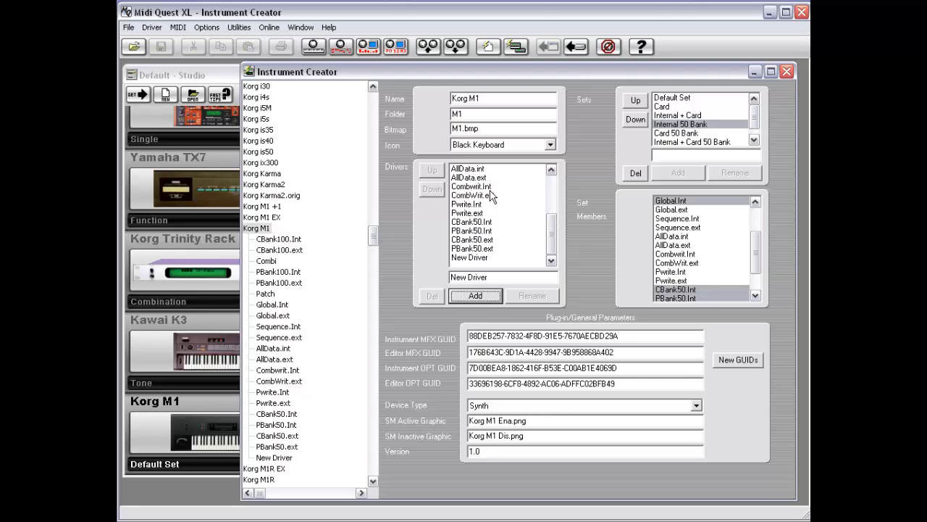
{"action": "left_click", "coordinate": [483, 258]}
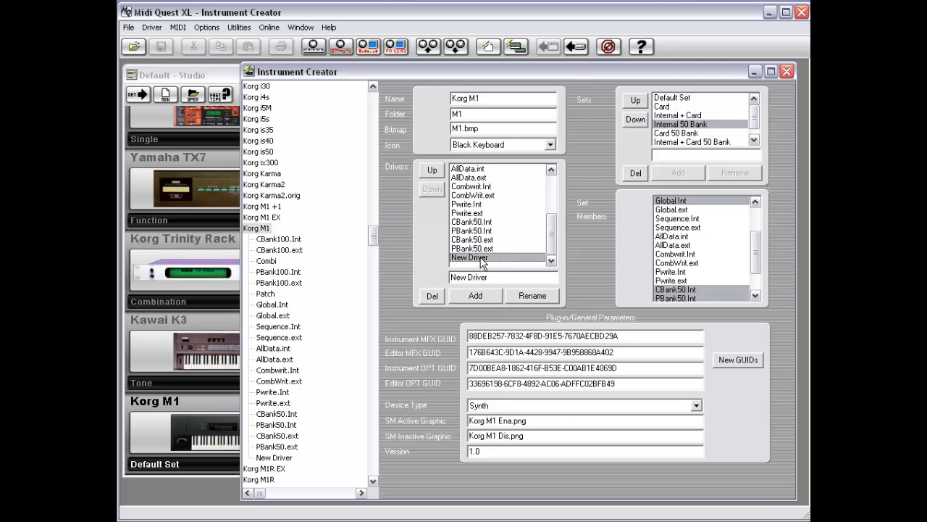
{"action": "left_click", "coordinate": [434, 297]}
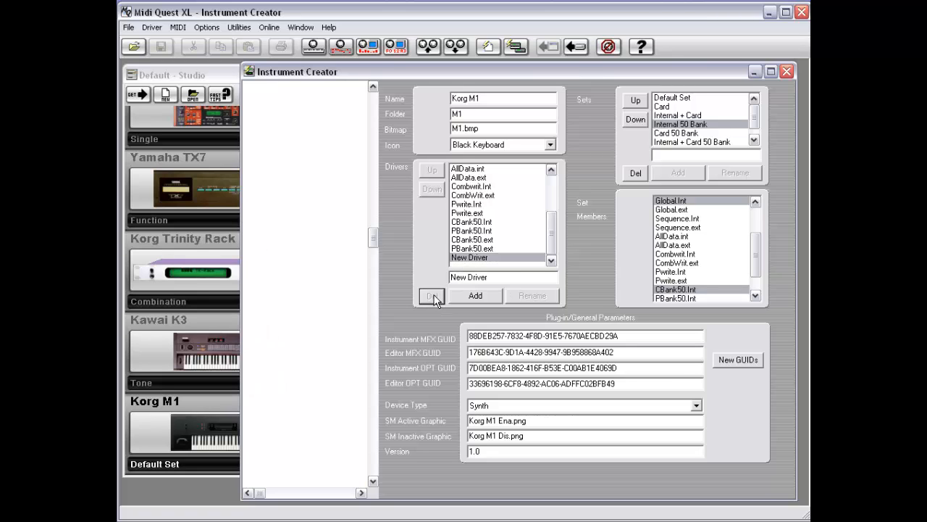
Step: Select the PBank50.Int driver and the text in the driver name entry in preparation for a rename
{"action": "left_click", "coordinate": [490, 232]}
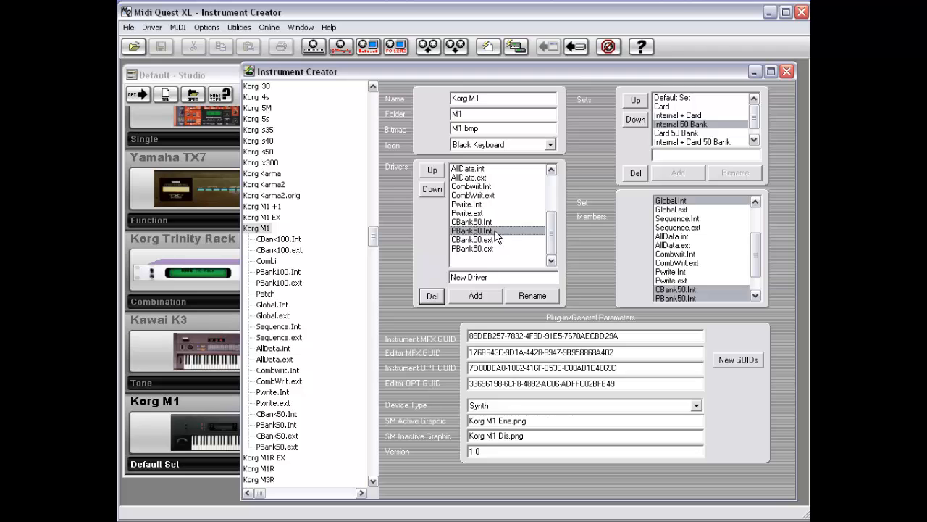
{"action": "left_click_drag", "start_coordinate": [503, 276], "coordinate": [443, 276]}
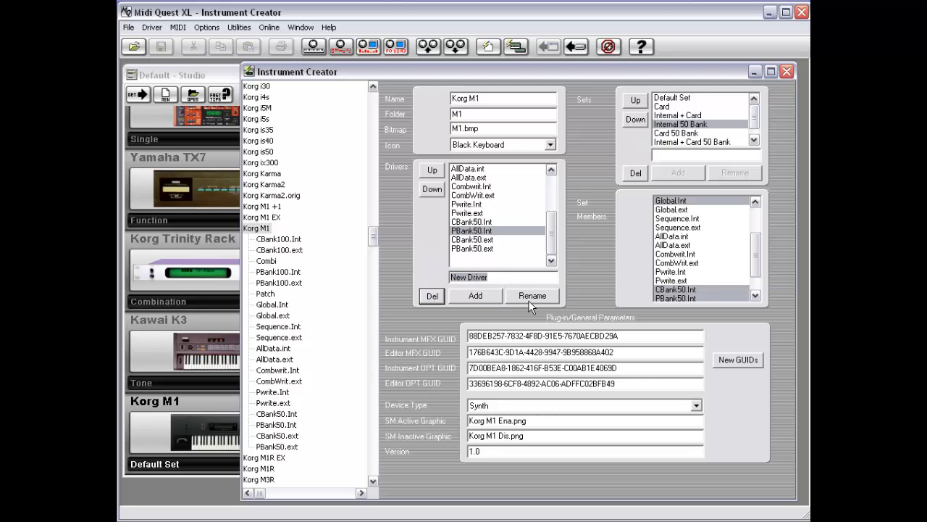
Step: Move the CBank50.ext driver up three places in the driver list and back down to its original place
{"action": "mouse_move", "coordinate": [554, 224]}
{"action": "left_mouse_down"}
{"action": "mouse_move", "coordinate": [556, 186]}
{"action": "mouse_move", "coordinate": [556, 232]}
{"action": "left_mouse_up"}
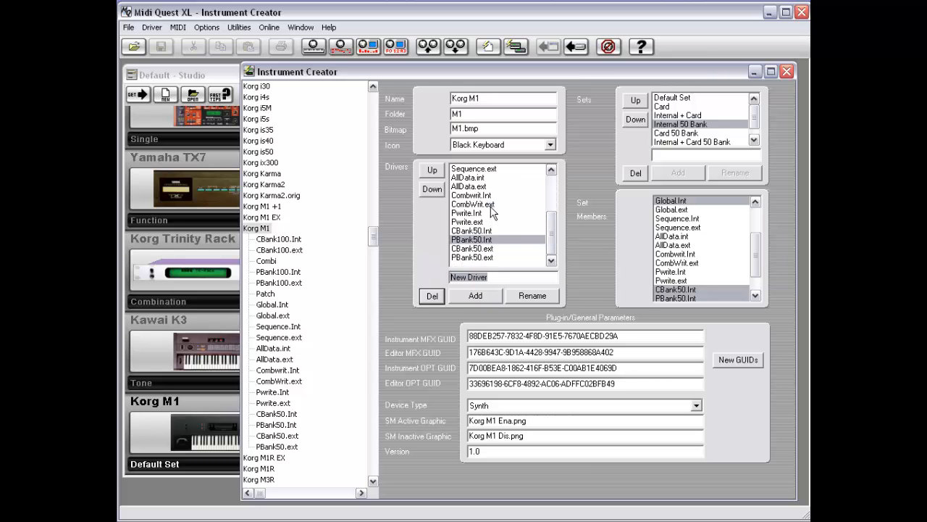
{"action": "left_click", "coordinate": [490, 248]}
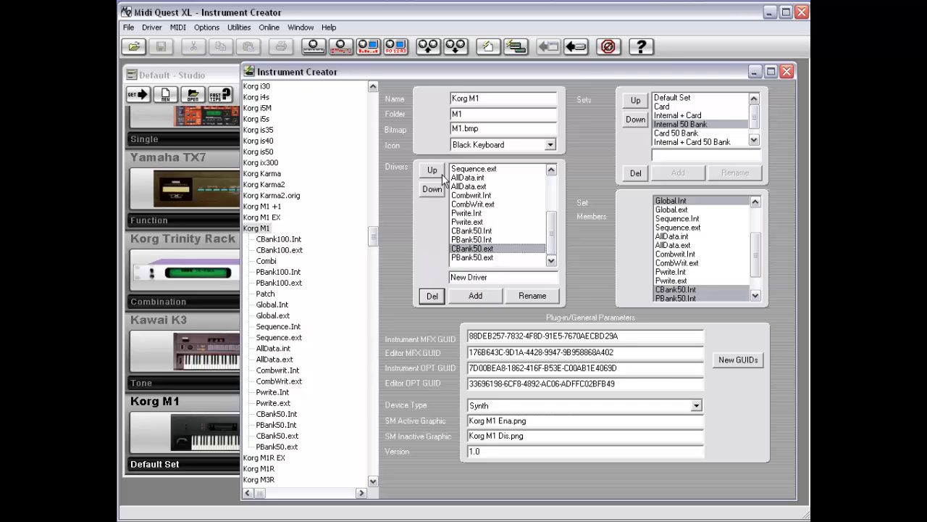
{"action": "left_click", "coordinate": [435, 171]}
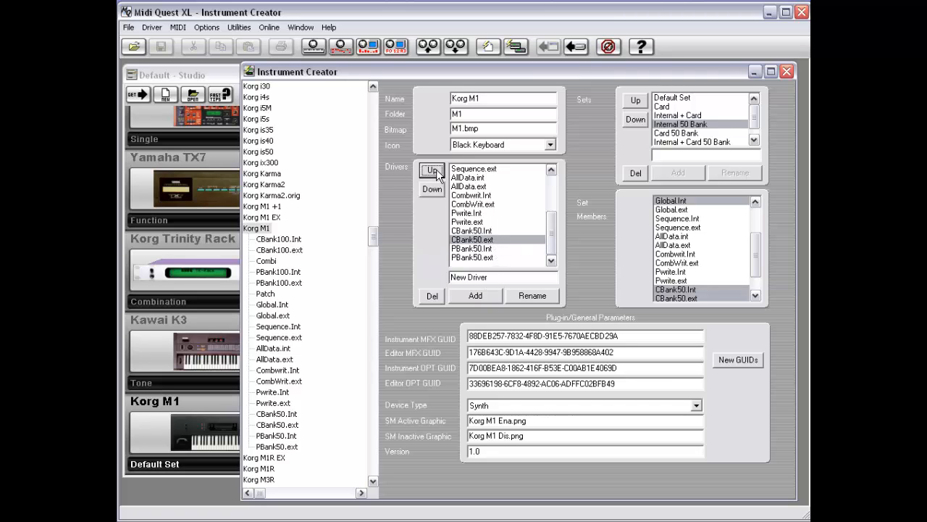
{"action": "left_click", "coordinate": [434, 171]}
{"action": "left_click", "coordinate": [434, 171]}
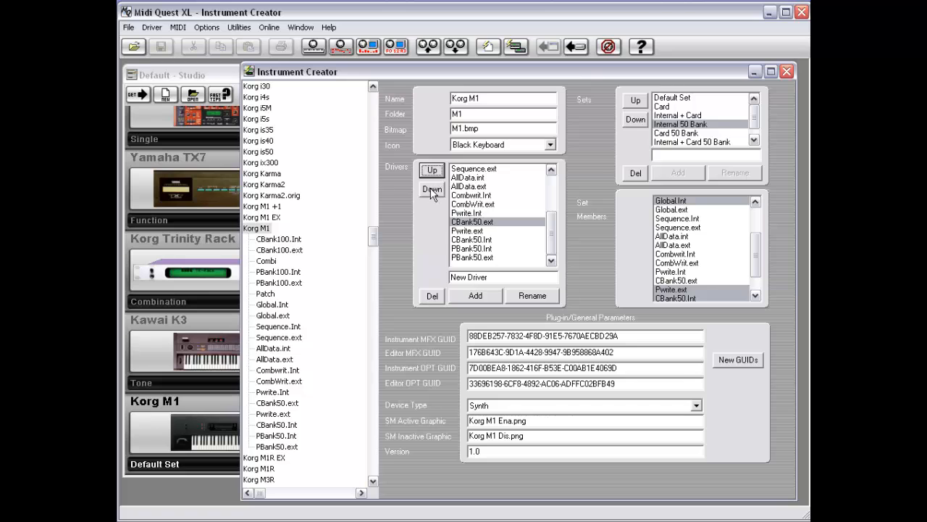
{"action": "left_click", "coordinate": [431, 189]}
{"action": "left_click", "coordinate": [431, 189]}
{"action": "left_click", "coordinate": [431, 189]}
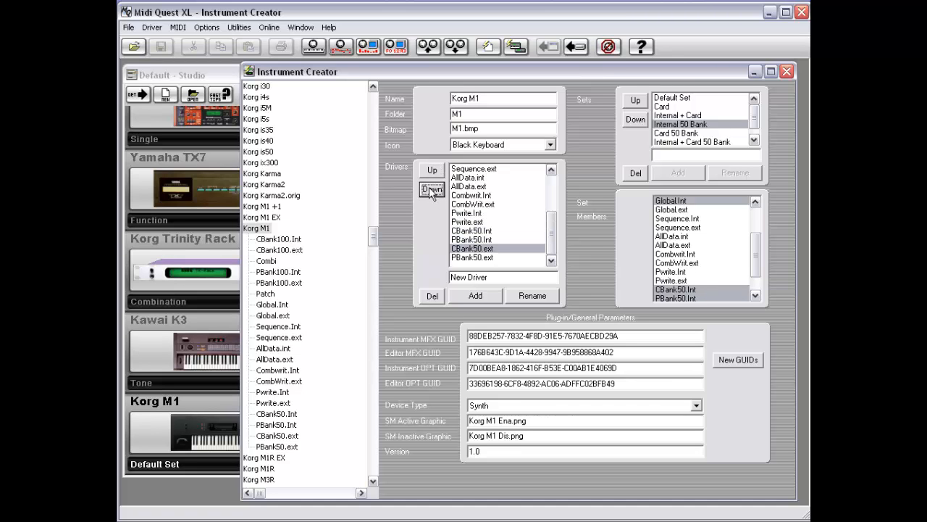
Step: Add a set named "My New Set" to the Korg M1's sets and select it
{"action": "left_click", "coordinate": [754, 140]}
{"action": "left_click", "coordinate": [686, 155]}
{"action": "type", "text": "My"}
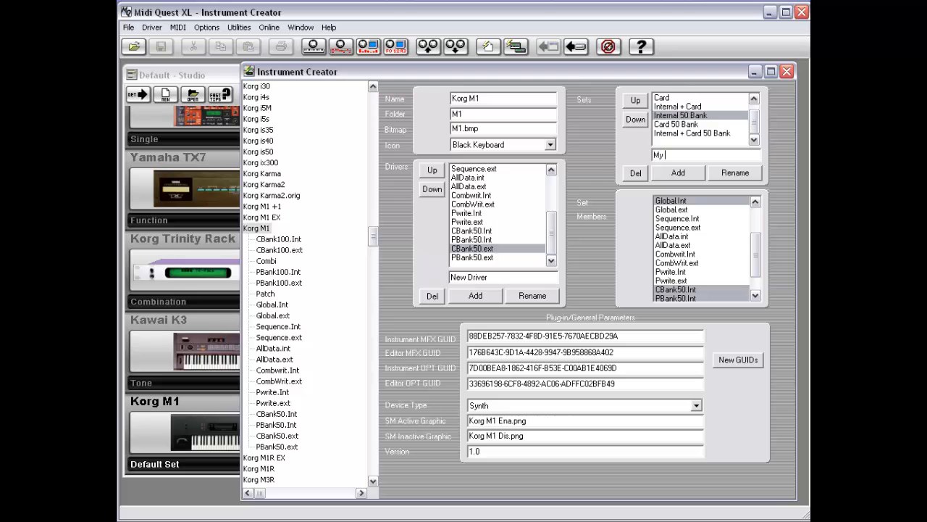
{"action": "type", "text": " New Set"}
{"action": "left_click", "coordinate": [687, 174]}
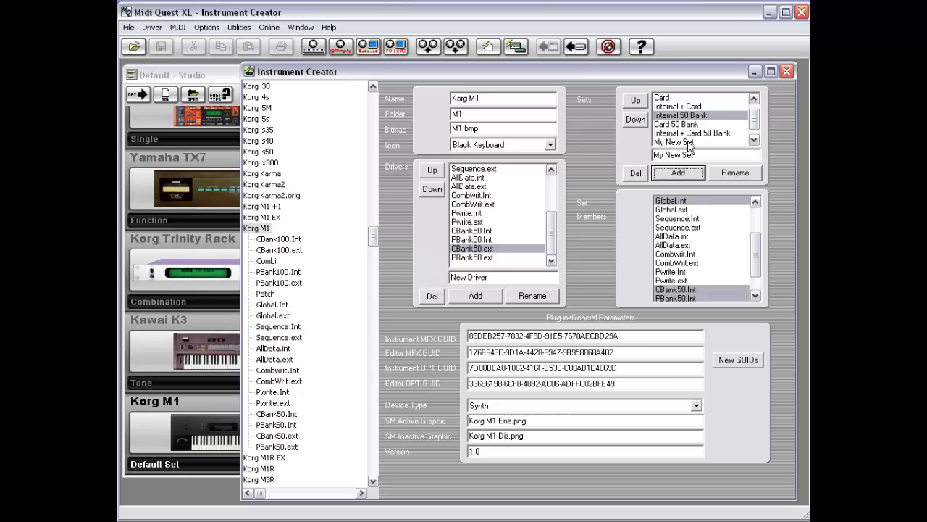
{"action": "left_click", "coordinate": [689, 144]}
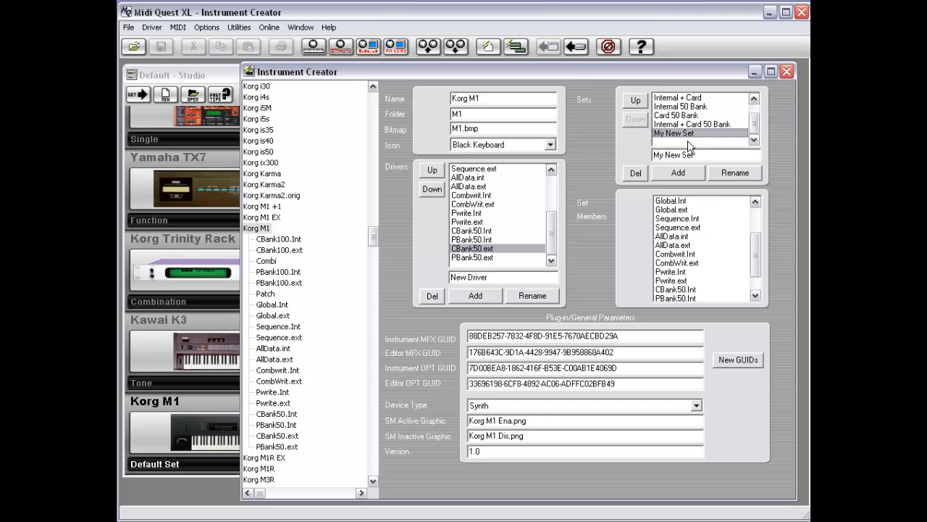
Step: Make Global.ext, Sequence.Int, Pwrite.Int, CBank100.ext, Combi and PBank100.ext members of My New Set
{"action": "left_click", "coordinate": [674, 211]}
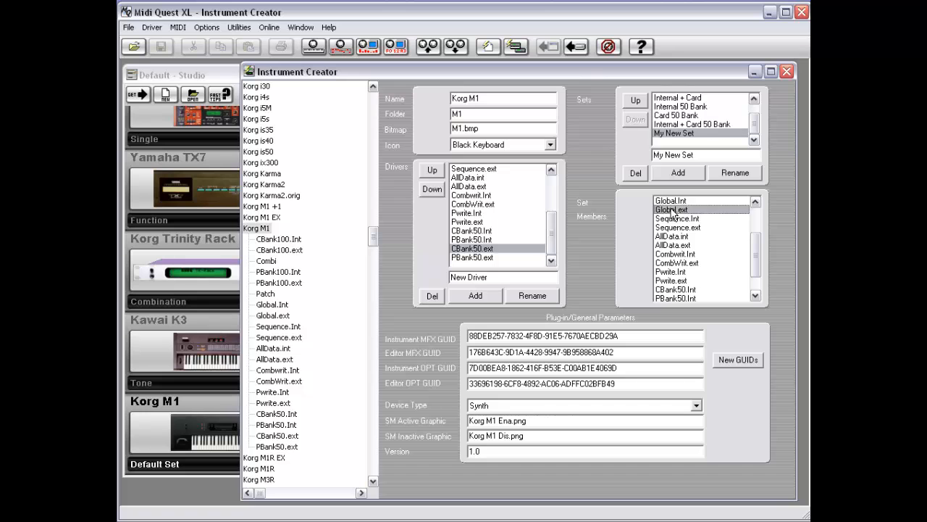
{"action": "left_click", "coordinate": [675, 219], "text": "ctrl"}
{"action": "left_click", "coordinate": [679, 273], "text": "ctrl"}
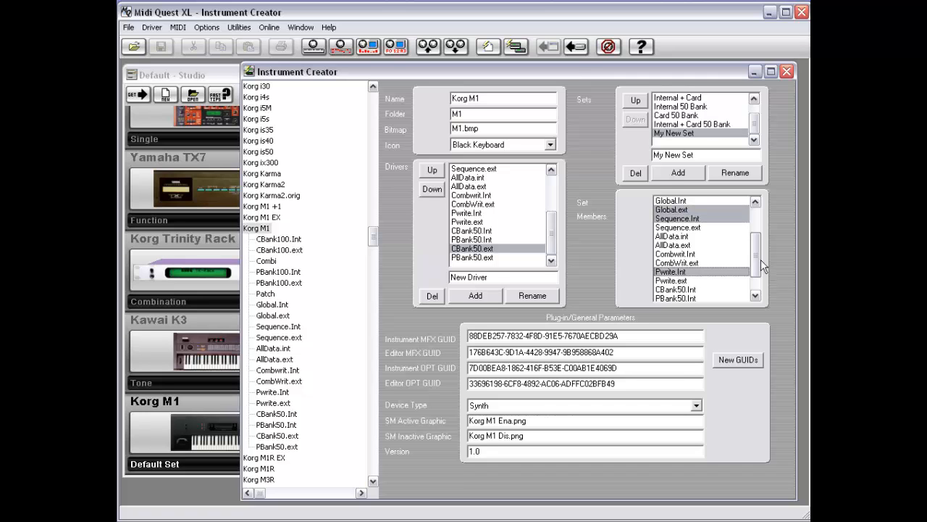
{"action": "left_click_drag", "start_coordinate": [761, 259], "coordinate": [757, 217]}
{"action": "left_click", "coordinate": [677, 210], "text": "ctrl"}
{"action": "left_click", "coordinate": [675, 219], "text": "ctrl"}
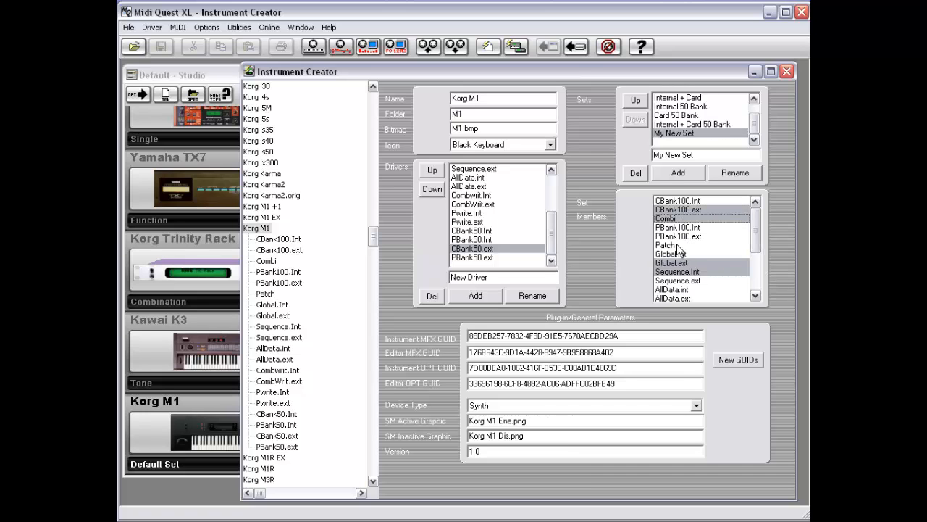
{"action": "left_click", "coordinate": [678, 237], "text": "ctrl"}
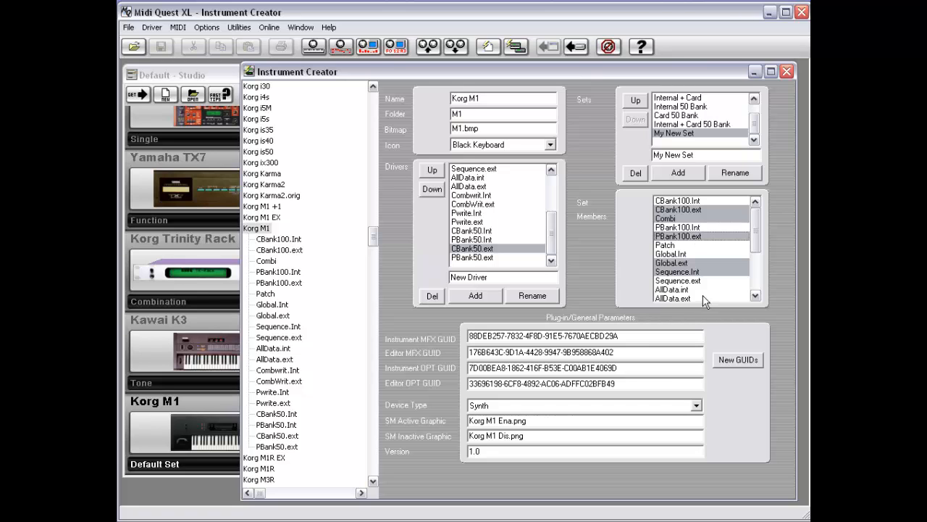
Step: Move My New Set up above the Internal + Card set and back down to the end of the set list
{"action": "left_click", "coordinate": [683, 133]}
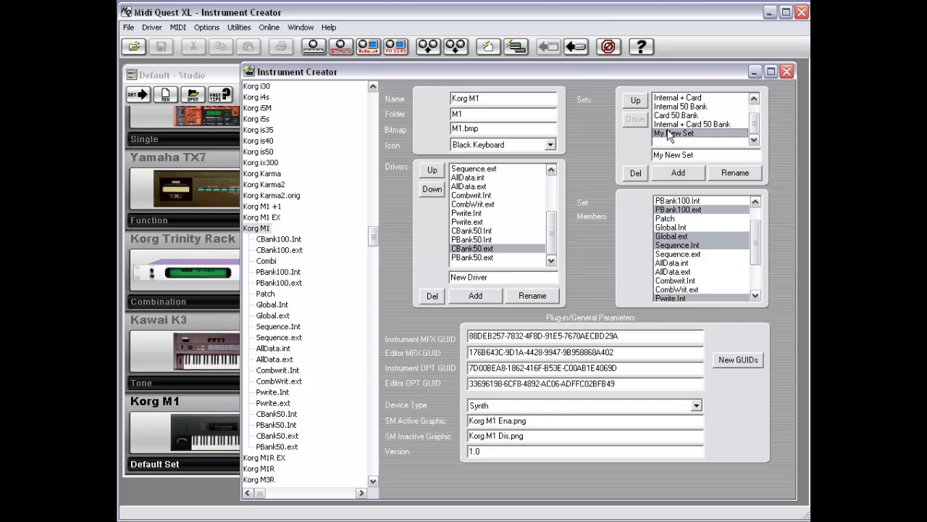
{"action": "left_click", "coordinate": [636, 101]}
{"action": "left_click", "coordinate": [636, 102]}
{"action": "left_click", "coordinate": [636, 102]}
{"action": "left_click", "coordinate": [636, 102]}
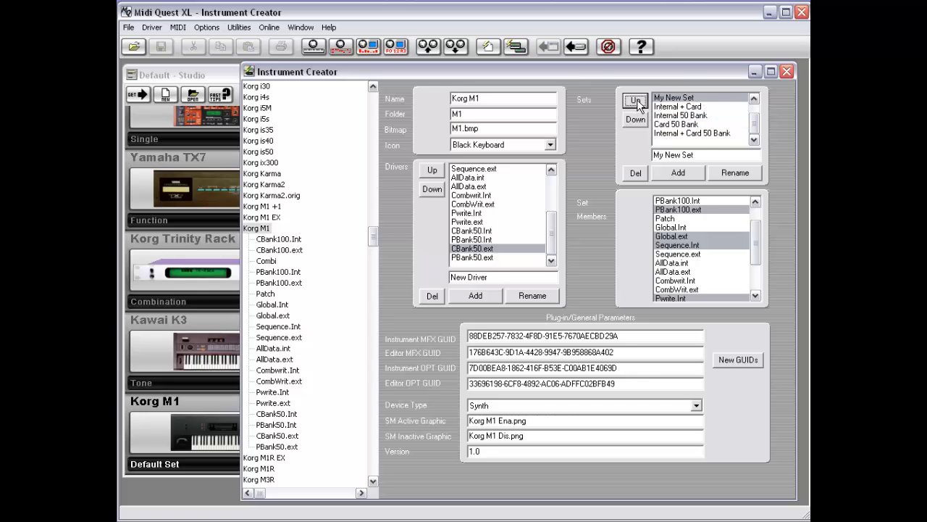
{"action": "left_click", "coordinate": [636, 119]}
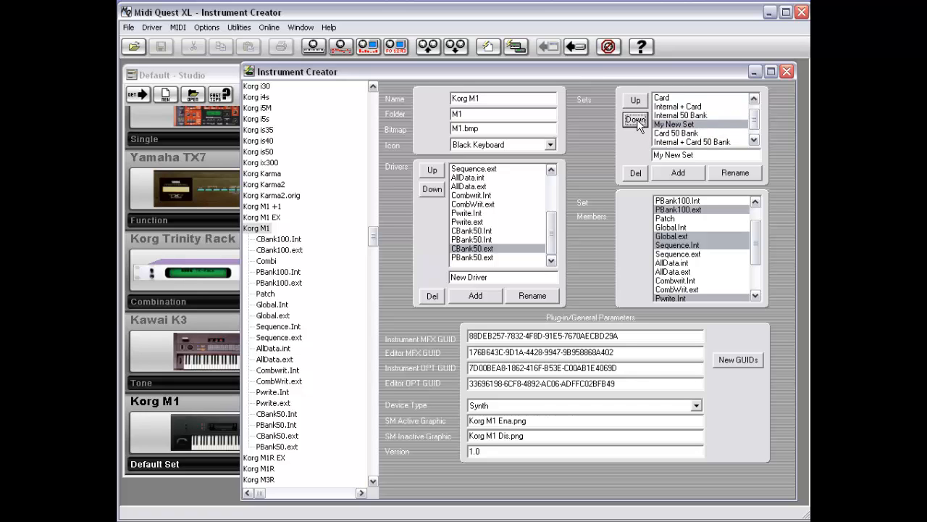
{"action": "left_click", "coordinate": [636, 120]}
{"action": "left_click", "coordinate": [636, 119]}
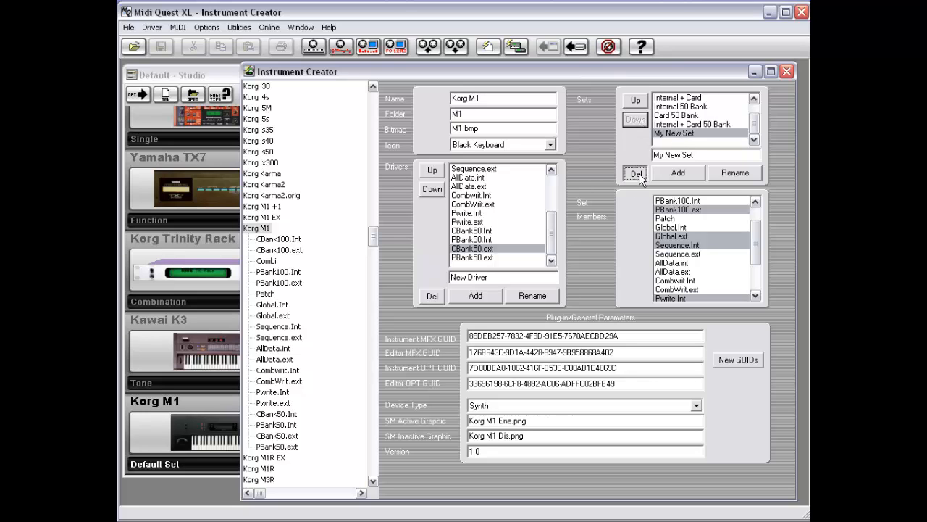
Step: Delete My New Set from the Korg M1's sets
{"action": "left_click", "coordinate": [672, 124]}
{"action": "left_click", "coordinate": [672, 132]}
{"action": "left_click", "coordinate": [636, 174]}
Step: Try to rename the Card 50 Bank set to "New Name"
{"action": "left_click", "coordinate": [697, 117]}
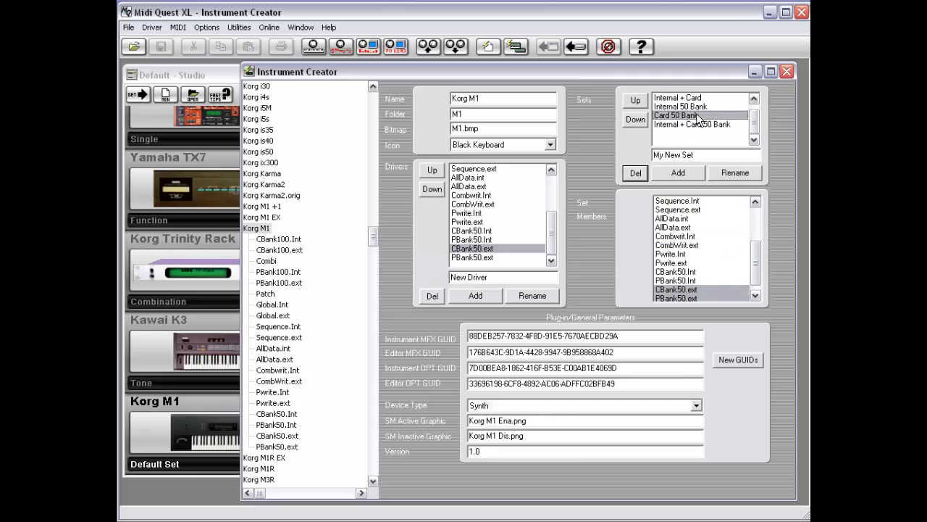
{"action": "left_click_drag", "start_coordinate": [701, 155], "coordinate": [610, 160]}
{"action": "type", "text": "New Name"}
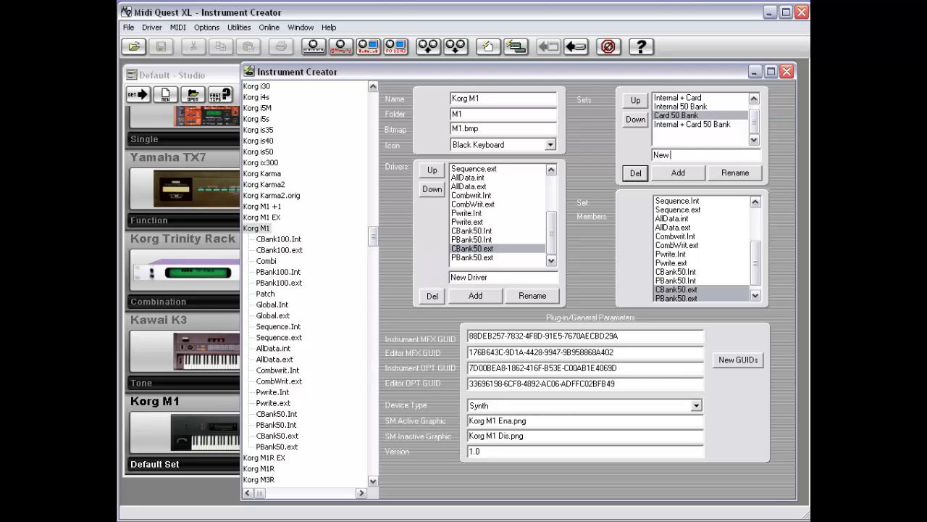
{"action": "left_click", "coordinate": [740, 173]}
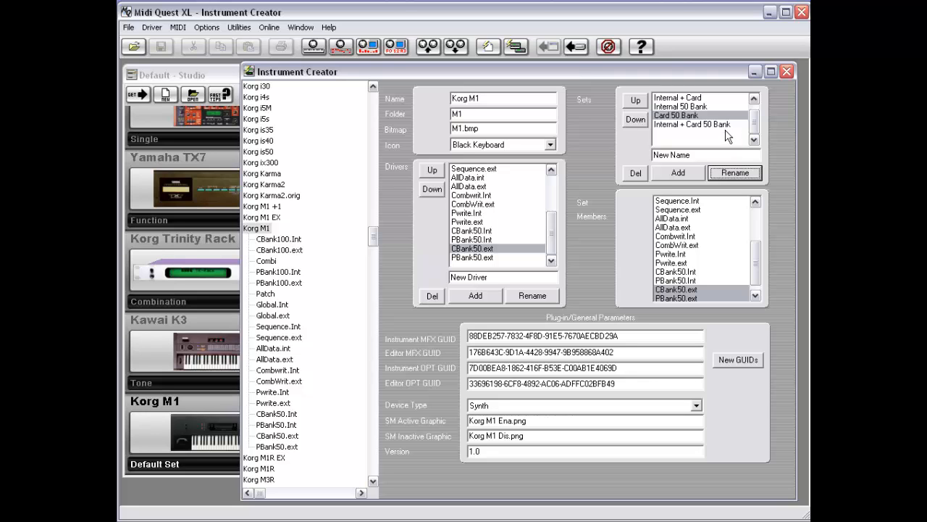
Step: Remove Combi from the Default Set's members and add it back
{"action": "scroll", "coordinate": [751, 118], "scroll_direction": "up", "scroll_amount": 2}
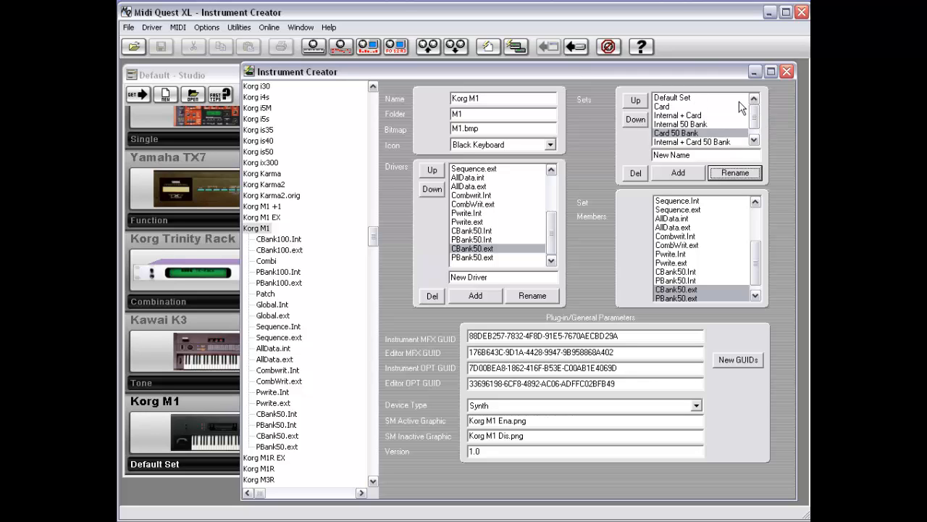
{"action": "left_click", "coordinate": [699, 97]}
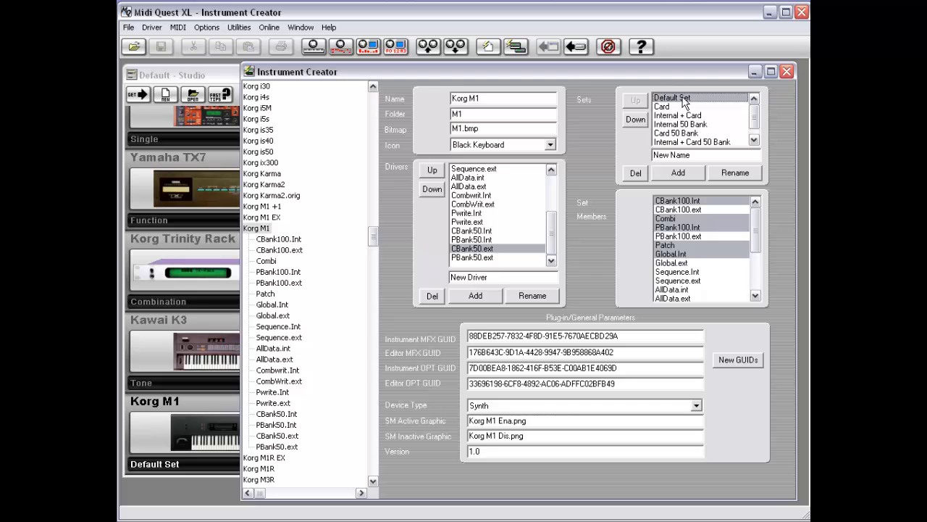
{"action": "mouse_move", "coordinate": [758, 227]}
{"action": "left_mouse_down"}
{"action": "mouse_move", "coordinate": [756, 272]}
{"action": "mouse_move", "coordinate": [754, 222]}
{"action": "left_mouse_up"}
{"action": "left_click", "coordinate": [684, 217]}
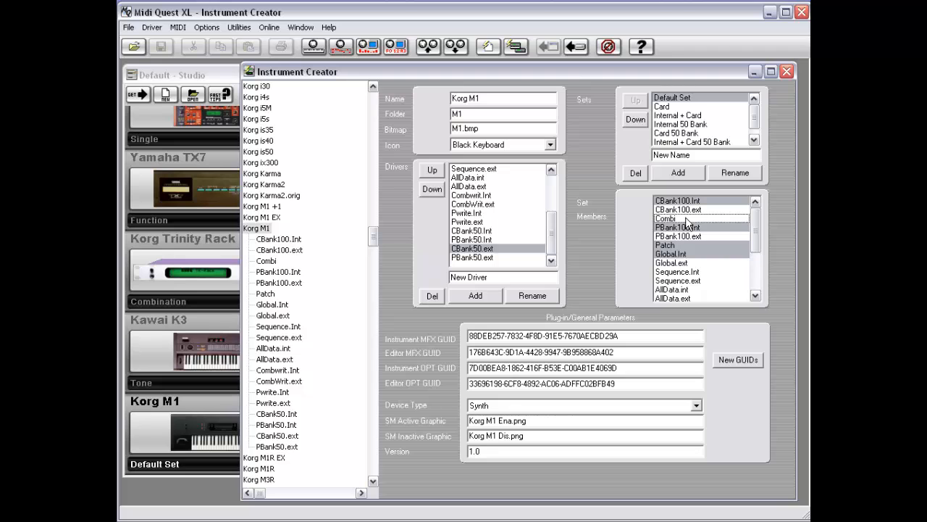
{"action": "left_click", "coordinate": [685, 217]}
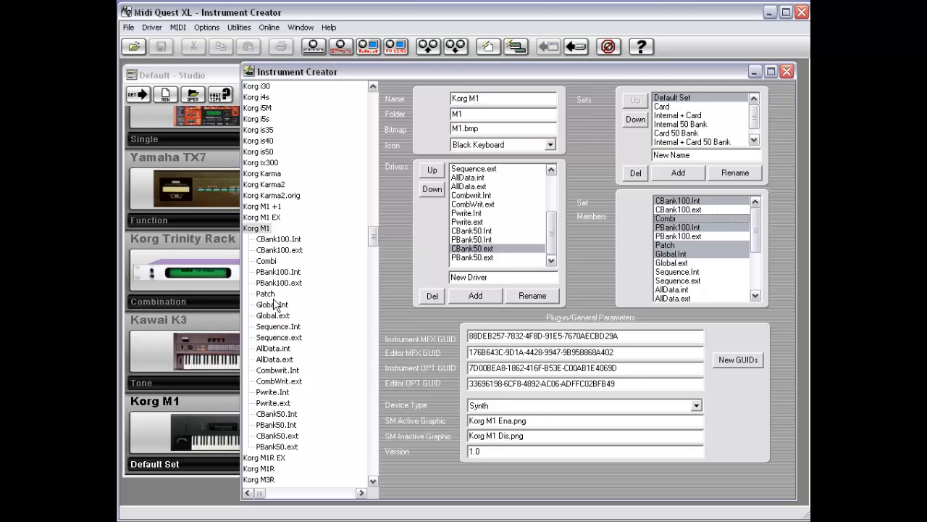
Step: Compare the driver parameters of CBank100.Int, Combi, PBank100.Int, PBank100.ext, Global.Int and Patch
{"action": "left_click", "coordinate": [276, 241]}
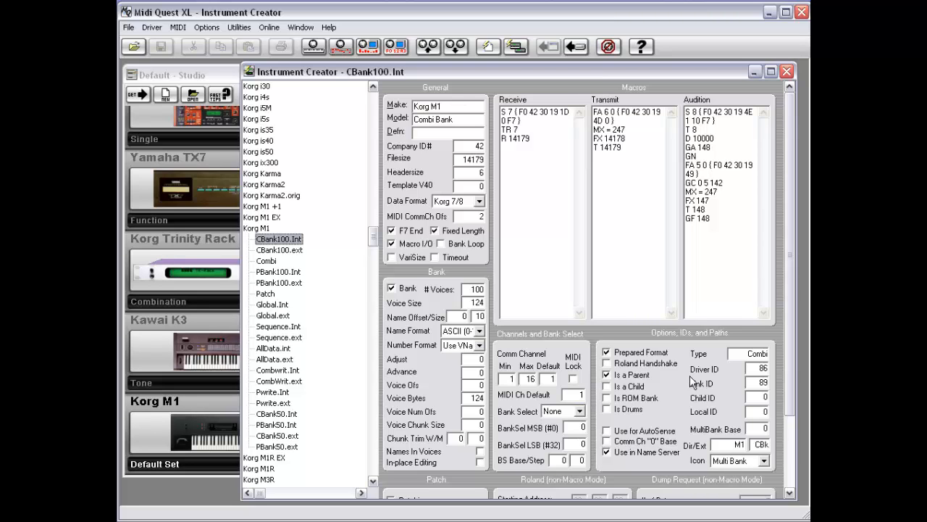
{"action": "left_click", "coordinate": [273, 262]}
{"action": "left_click", "coordinate": [272, 274]}
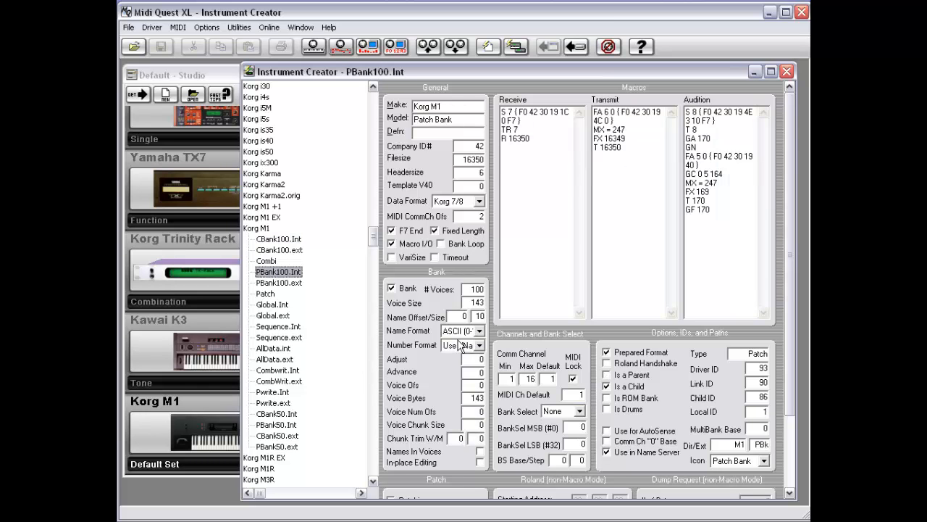
{"action": "left_click", "coordinate": [272, 293]}
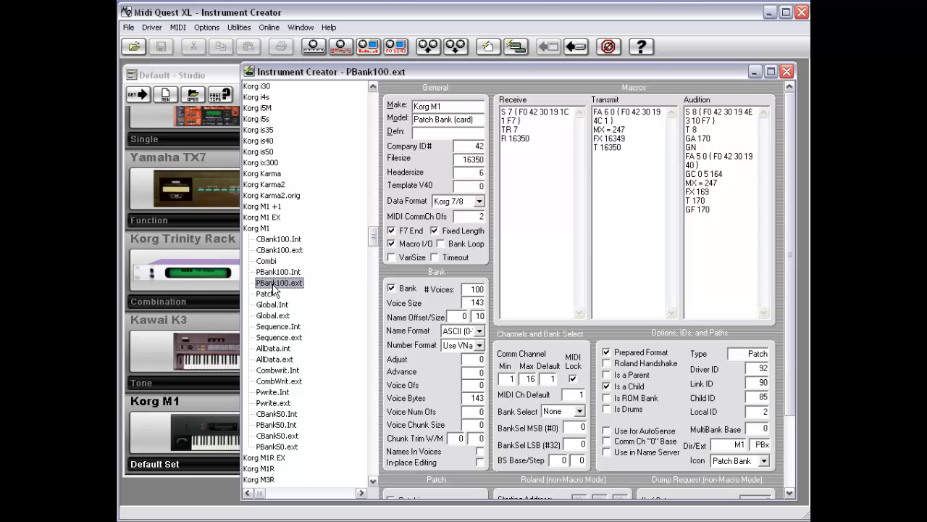
{"action": "left_click", "coordinate": [273, 304]}
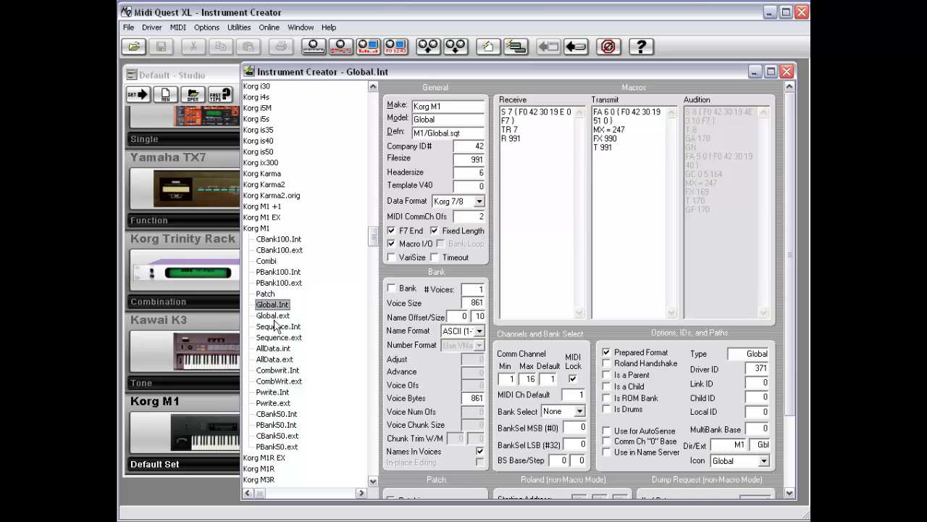
{"action": "left_click", "coordinate": [265, 293]}
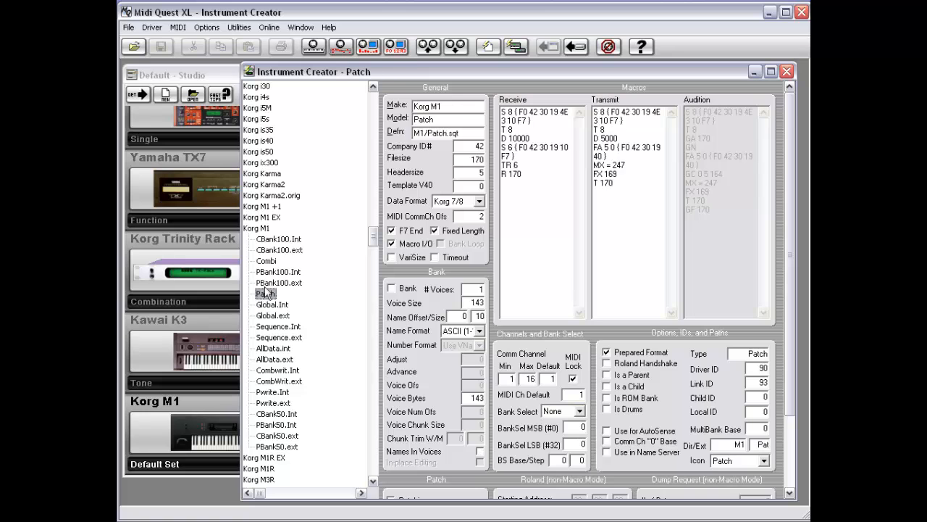
{"action": "left_click", "coordinate": [267, 282]}
{"action": "left_click", "coordinate": [269, 273]}
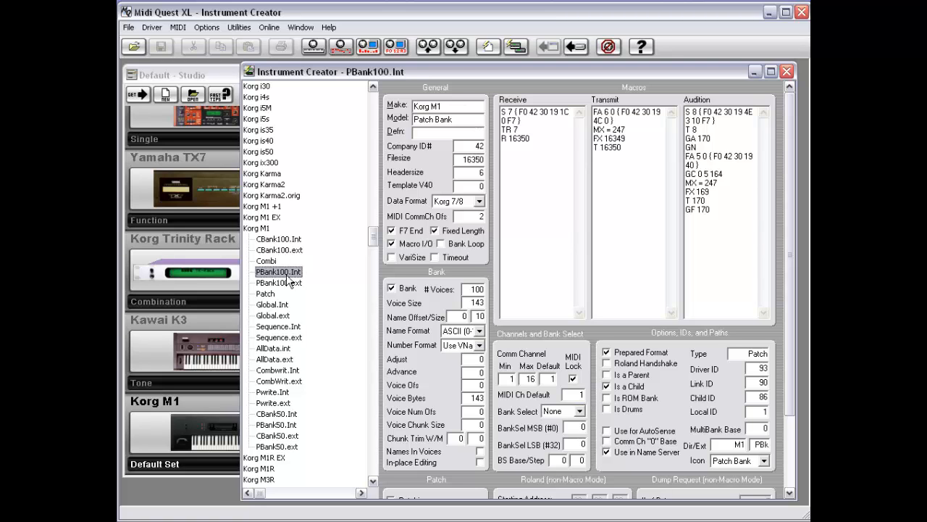
{"action": "left_click", "coordinate": [272, 293]}
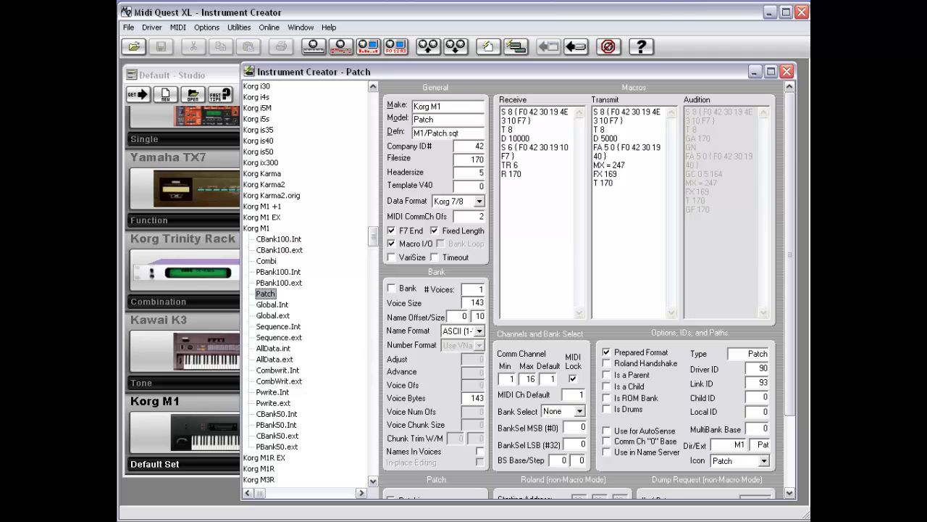
Step: Examine the Patch driver's data format choices, MIDI CommCh Ofs value and its Patch, Roland, Checksum and Dump Request parameters
{"action": "left_click", "coordinate": [403, 181]}
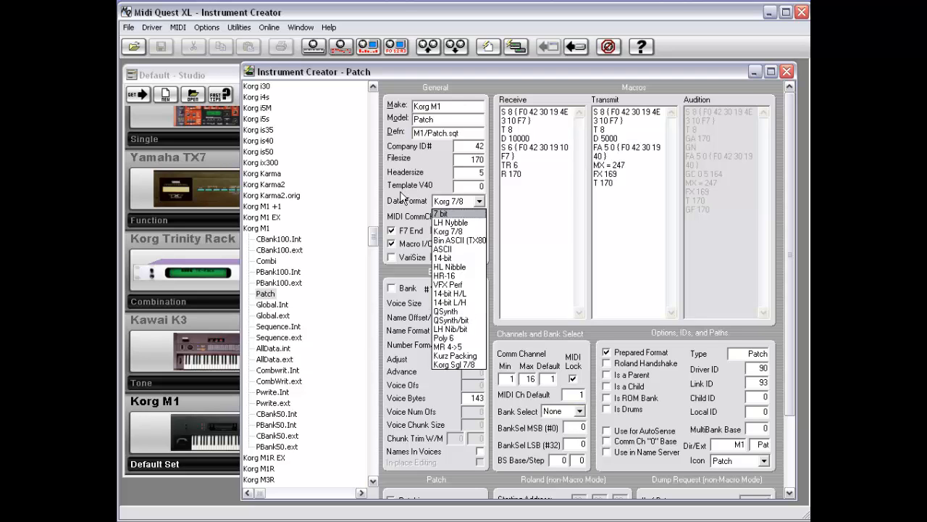
{"action": "left_click", "coordinate": [400, 204]}
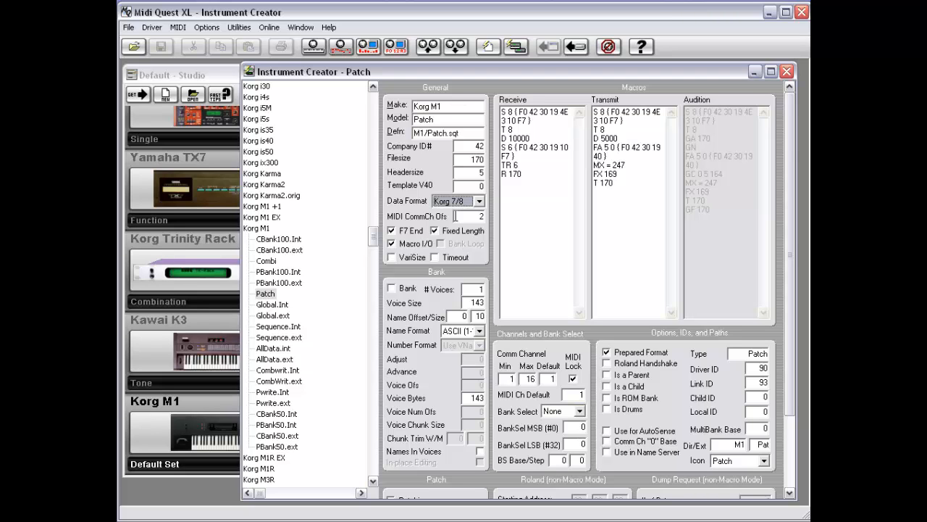
{"action": "double_click", "coordinate": [478, 216]}
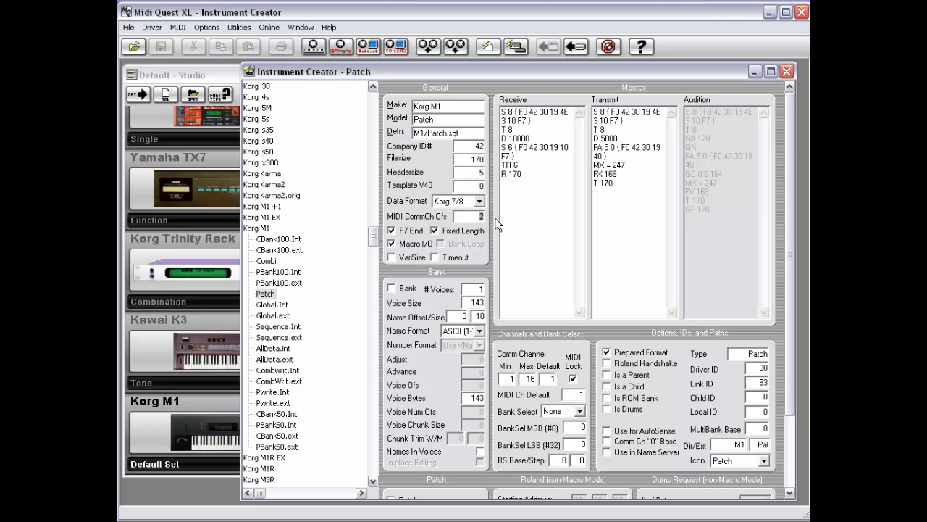
{"action": "left_click_drag", "start_coordinate": [788, 282], "coordinate": [781, 348]}
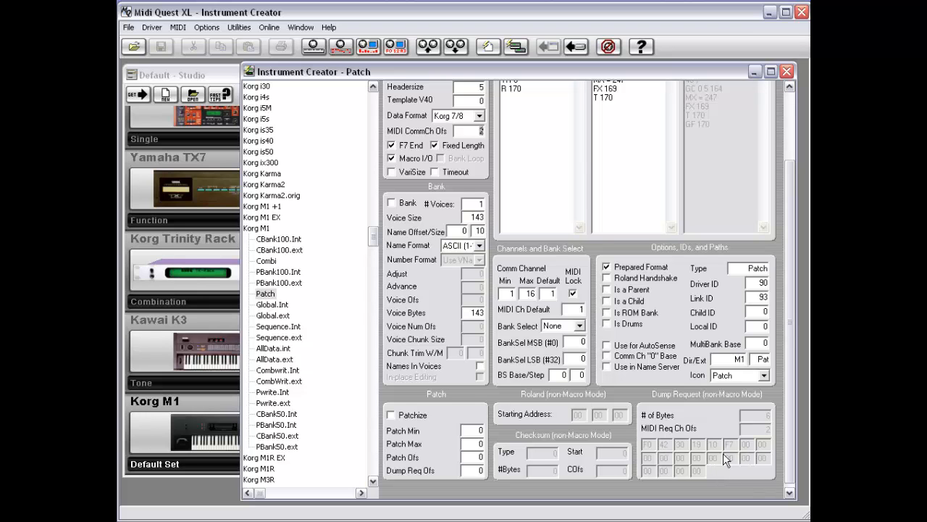
{"action": "left_click_drag", "start_coordinate": [795, 443], "coordinate": [794, 361]}
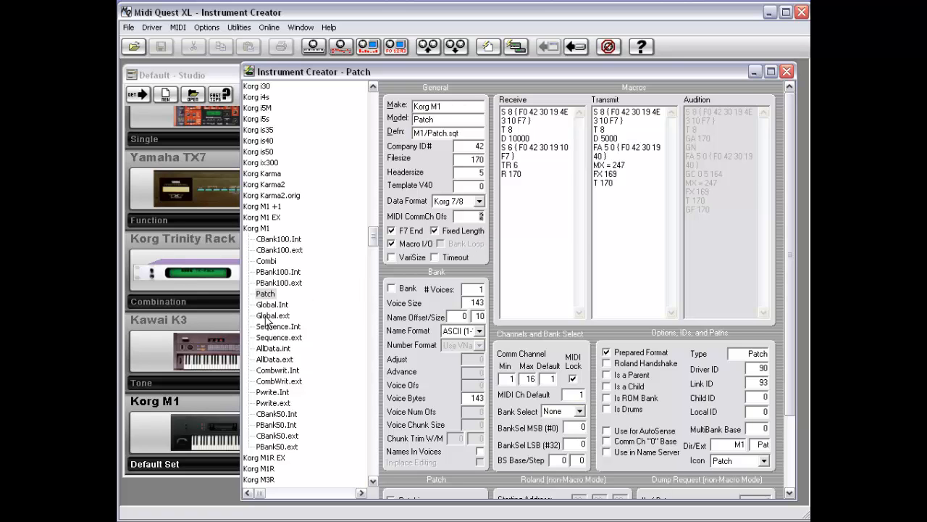
Step: Compare the general and bank parameters of the Korg M1's PBank100.ext, Patch and Sequence.Int drivers, including the Bank Loop option
{"action": "left_click", "coordinate": [277, 284]}
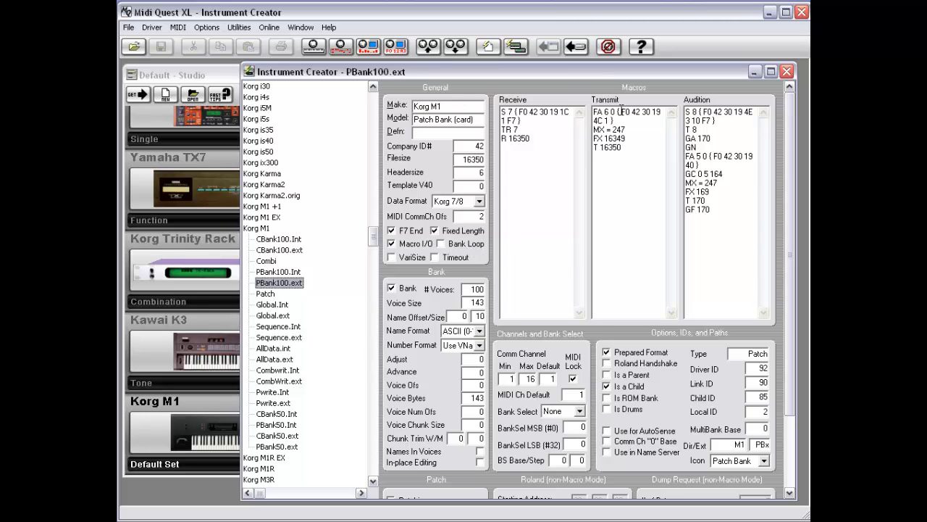
{"action": "left_click", "coordinate": [454, 242]}
{"action": "left_click", "coordinate": [454, 243]}
{"action": "left_click", "coordinate": [266, 294]}
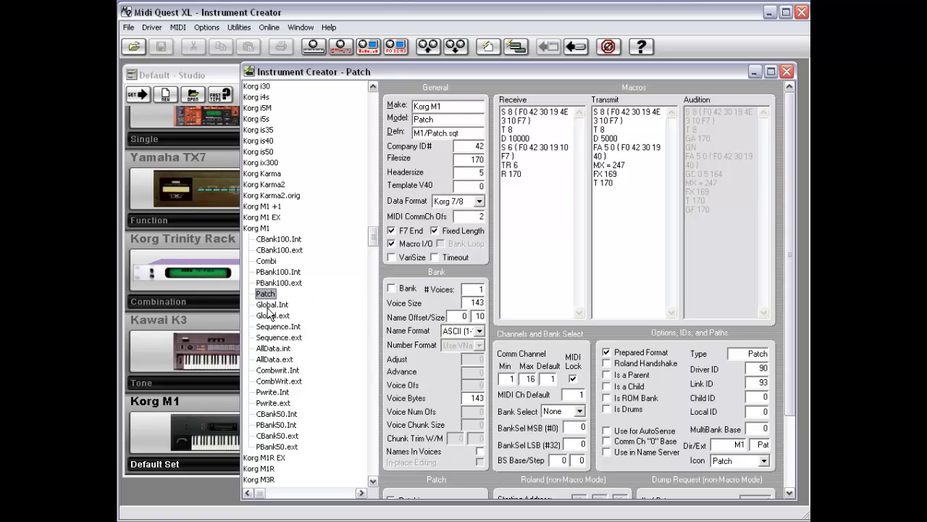
{"action": "left_click", "coordinate": [277, 283]}
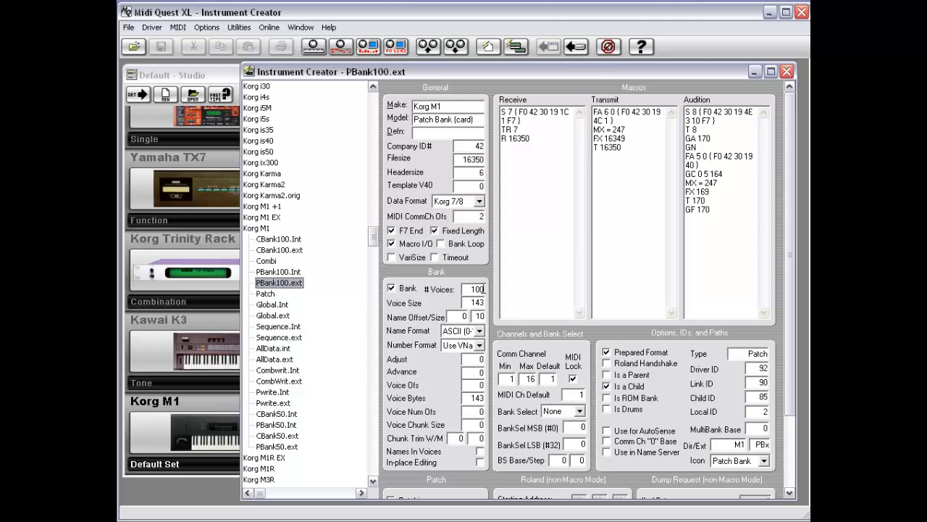
{"action": "left_click", "coordinate": [266, 295]}
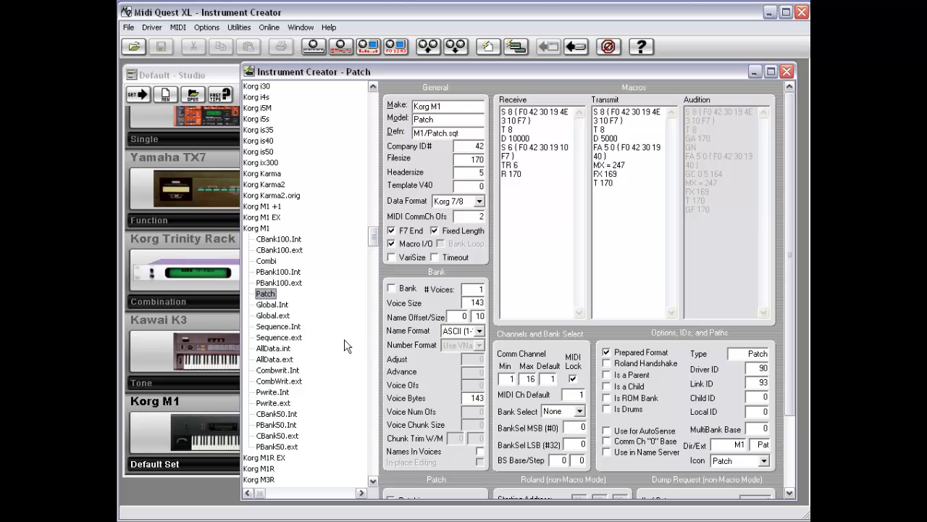
{"action": "left_click", "coordinate": [275, 326]}
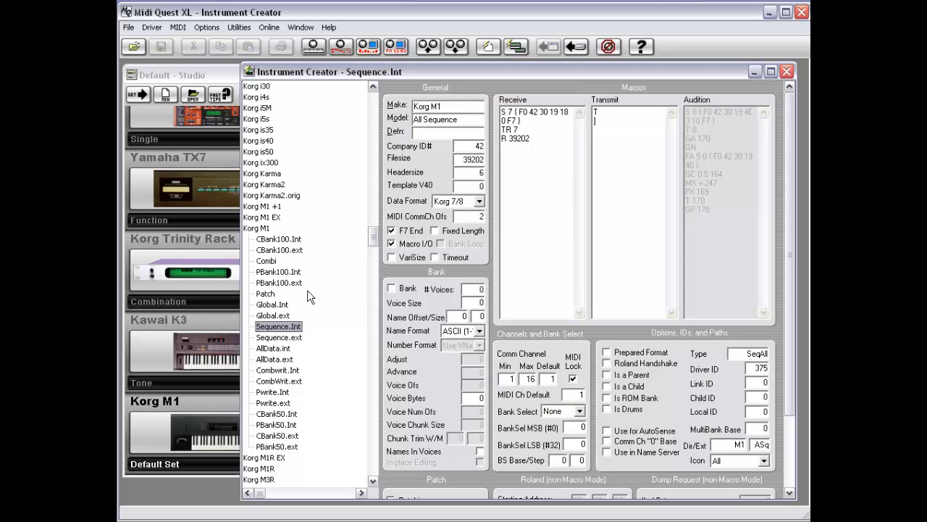
{"action": "left_click", "coordinate": [267, 293]}
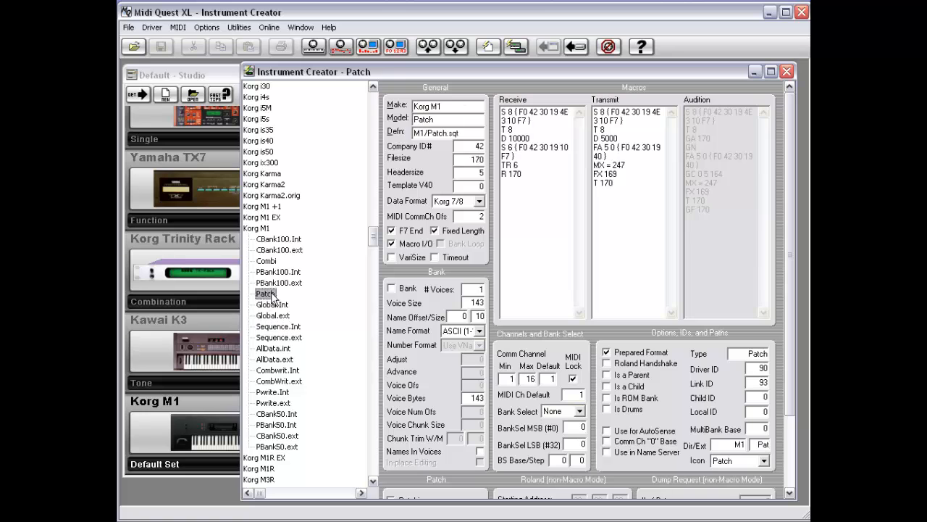
Step: Examine the Name Format and Number Format choices available for the PBank100.ext driver
{"action": "left_click", "coordinate": [274, 283]}
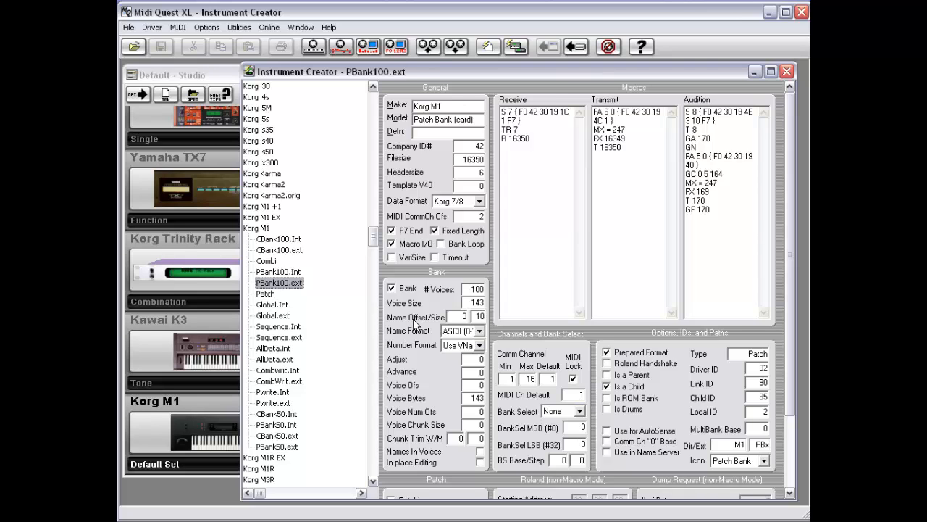
{"action": "left_click", "coordinate": [479, 333]}
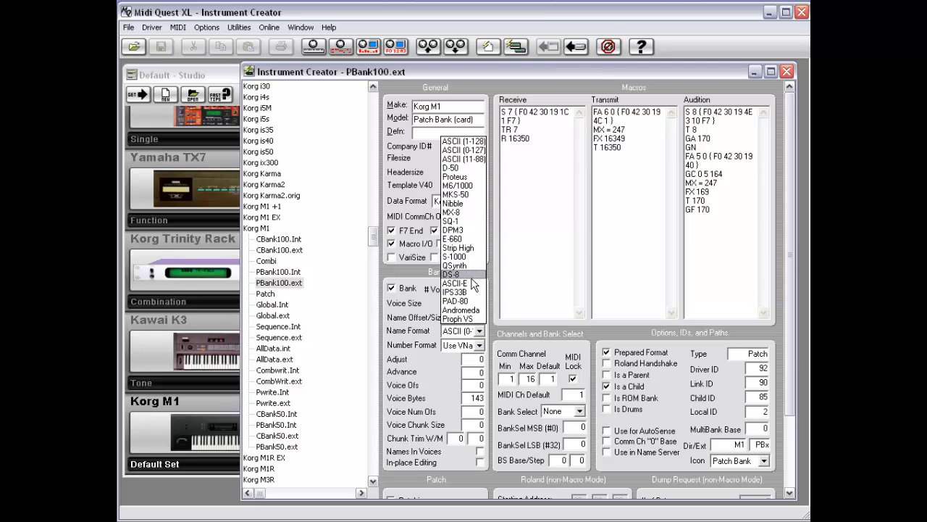
{"action": "left_click", "coordinate": [403, 348]}
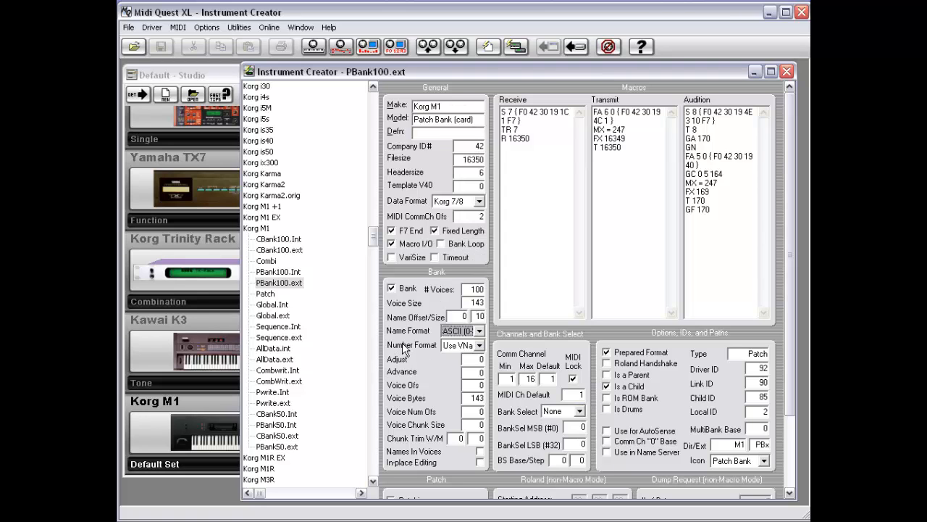
{"action": "left_click", "coordinate": [463, 347]}
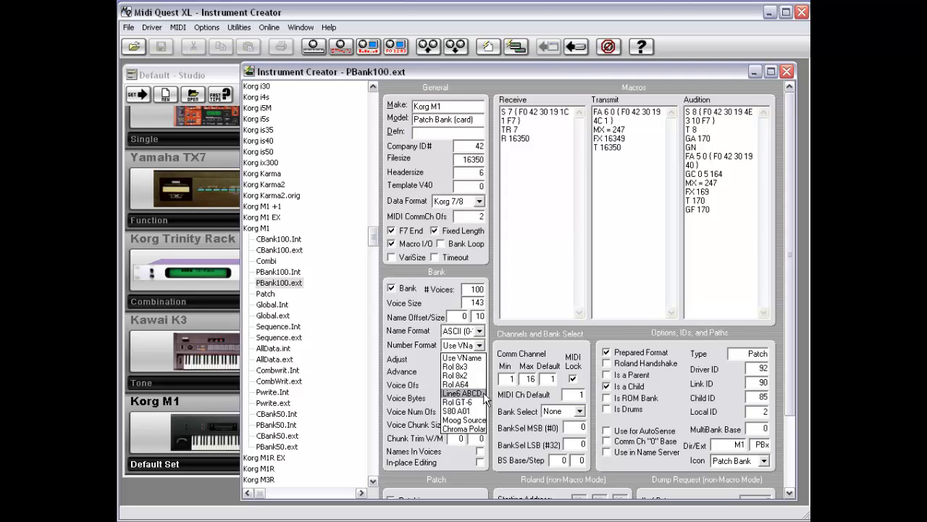
{"action": "left_click", "coordinate": [467, 357]}
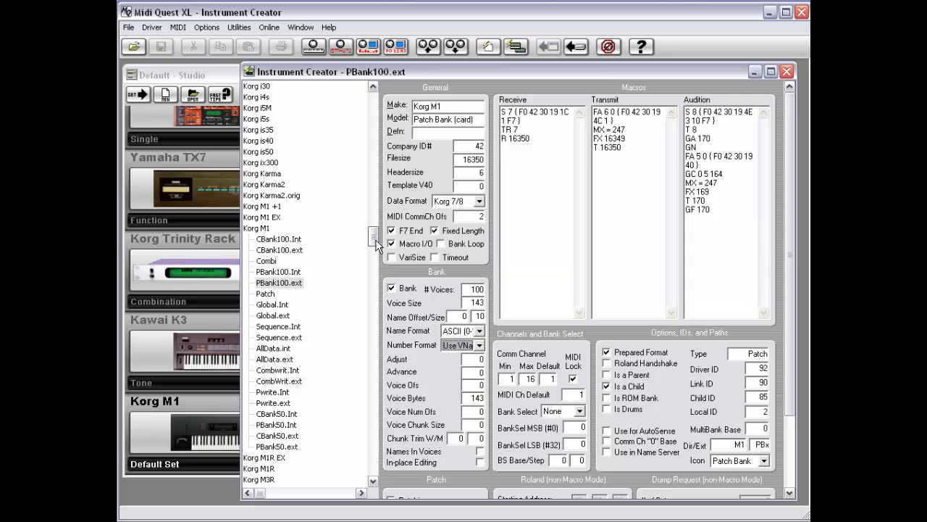
Step: Find the Kawai K1 in the instrument list and examine its Multi.bnk driver's bank parameters
{"action": "scroll", "coordinate": [375, 239], "scroll_direction": "up", "scroll_amount": 3}
{"action": "left_click_drag", "start_coordinate": [376, 234], "coordinate": [376, 212]}
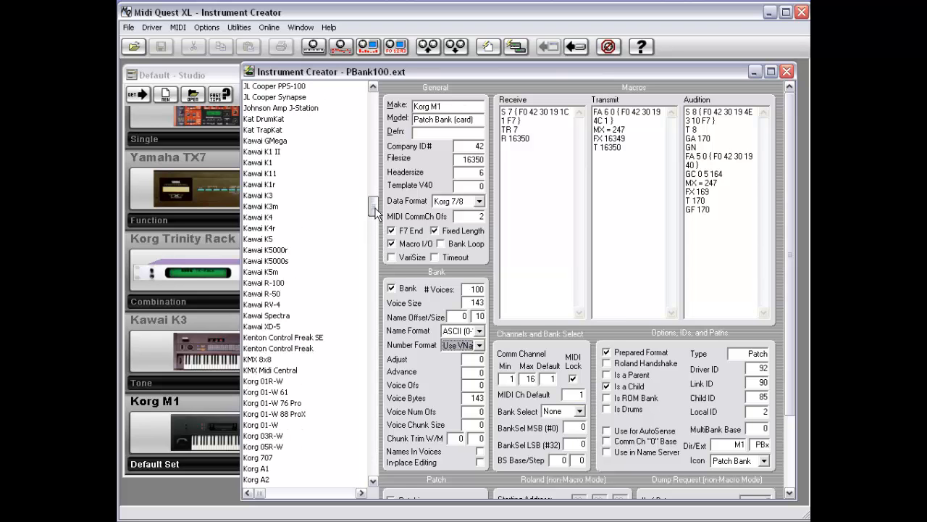
{"action": "left_click", "coordinate": [264, 164]}
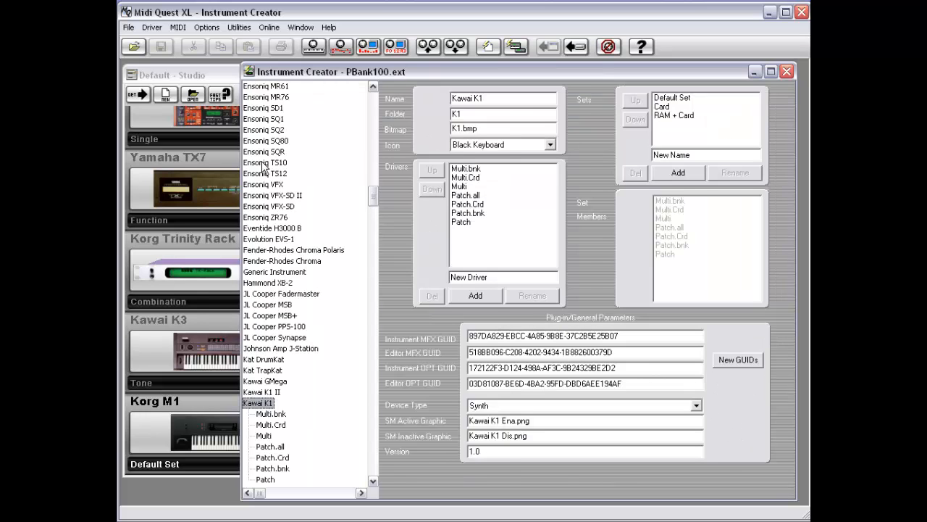
{"action": "left_click", "coordinate": [272, 416]}
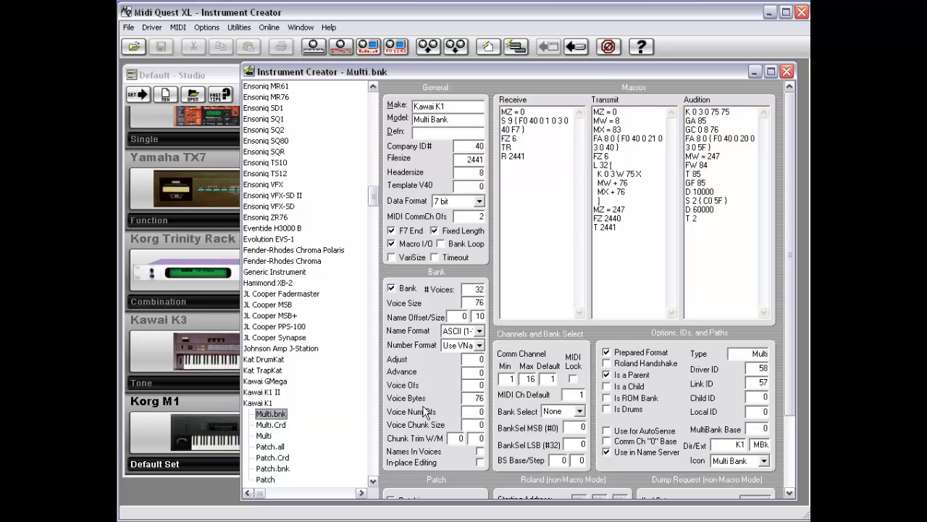
Step: Find the Access Virus c and examine the Voice Ofs and Voice Bytes parameters of its Patch.BkA driver
{"action": "scroll", "coordinate": [374, 201], "scroll_direction": "up", "scroll_amount": 3}
{"action": "left_click_drag", "start_coordinate": [374, 201], "coordinate": [374, 105]}
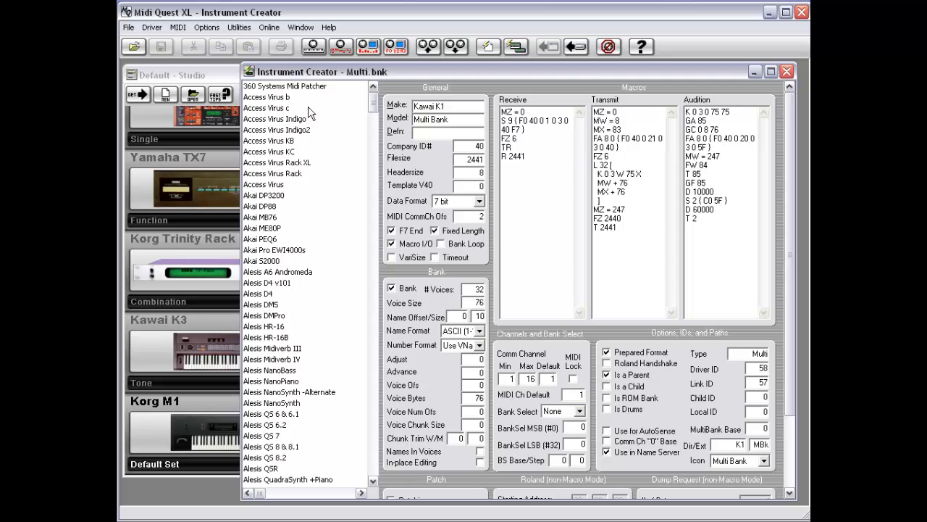
{"action": "left_click", "coordinate": [277, 109]}
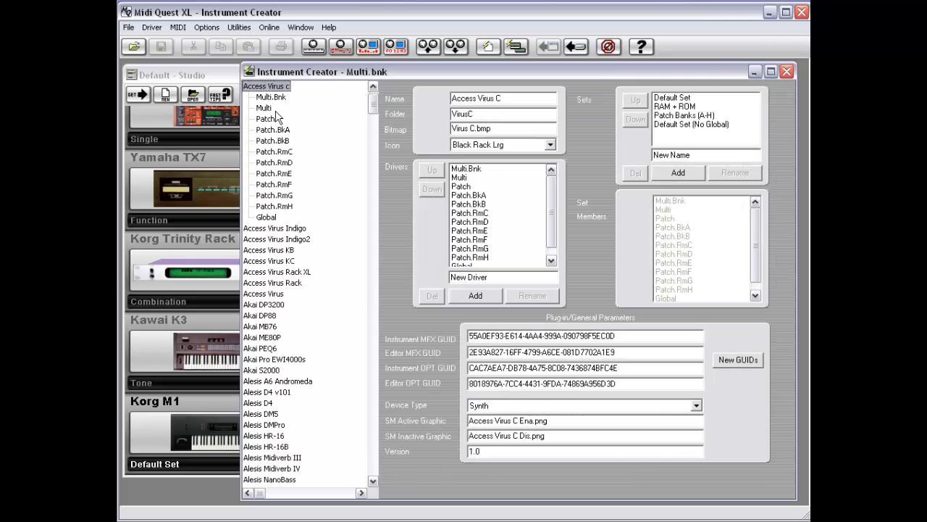
{"action": "left_click", "coordinate": [274, 132]}
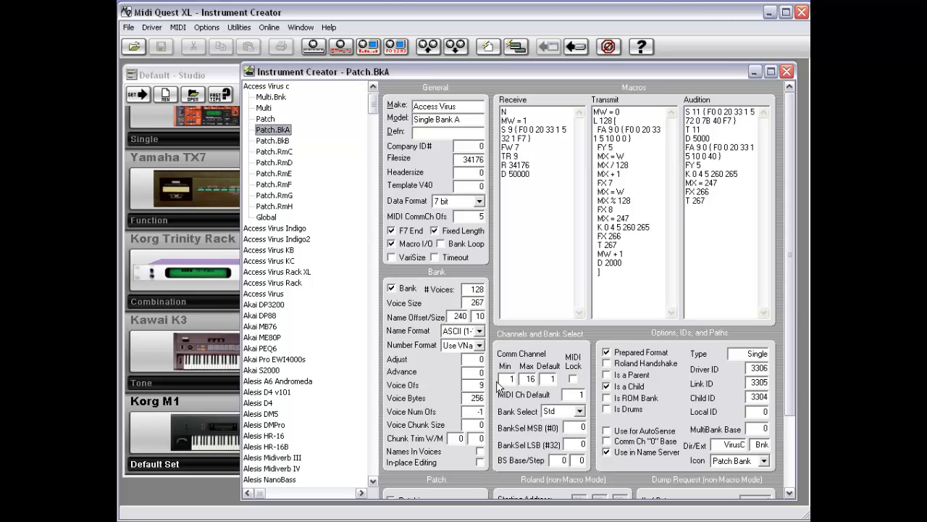
{"action": "left_click", "coordinate": [468, 386]}
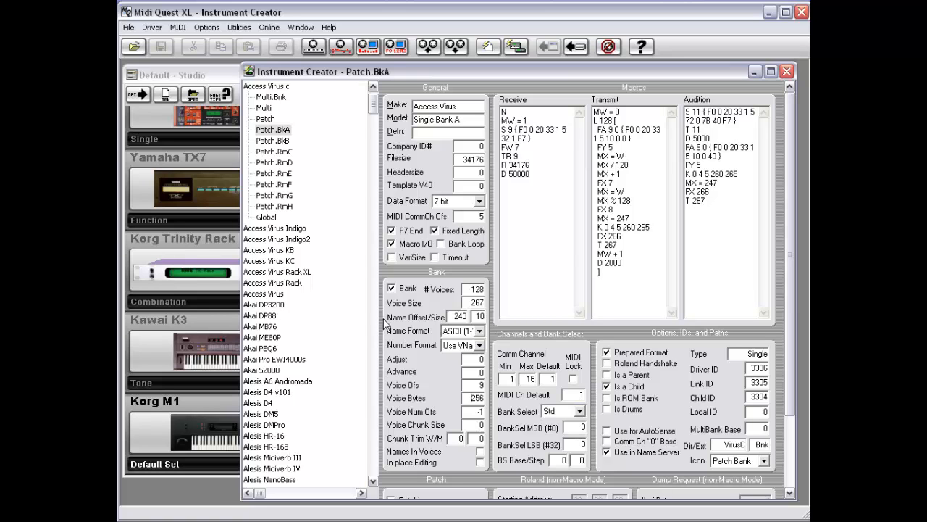
Step: Create a new Voice Bank for the Yamaha TX7 in the Studio window to view its layout, and close it
{"action": "left_click", "coordinate": [168, 449]}
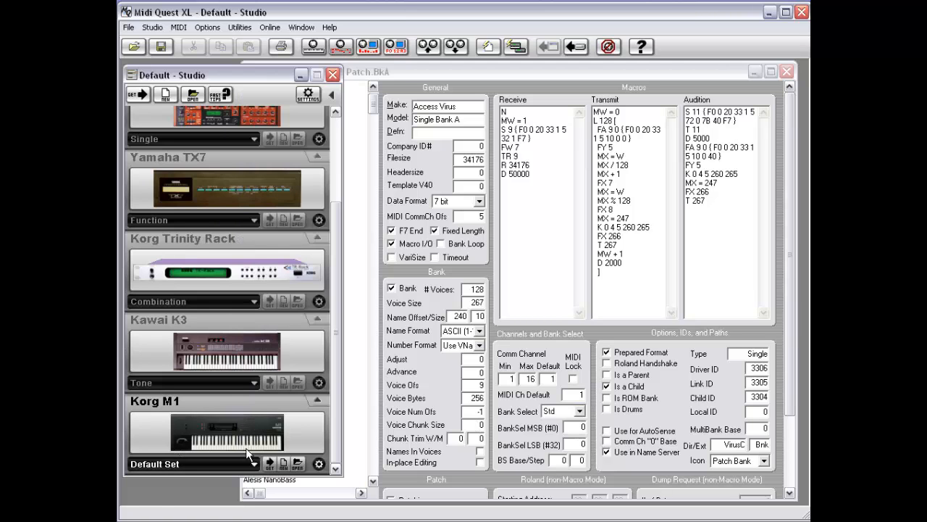
{"action": "left_click", "coordinate": [210, 208]}
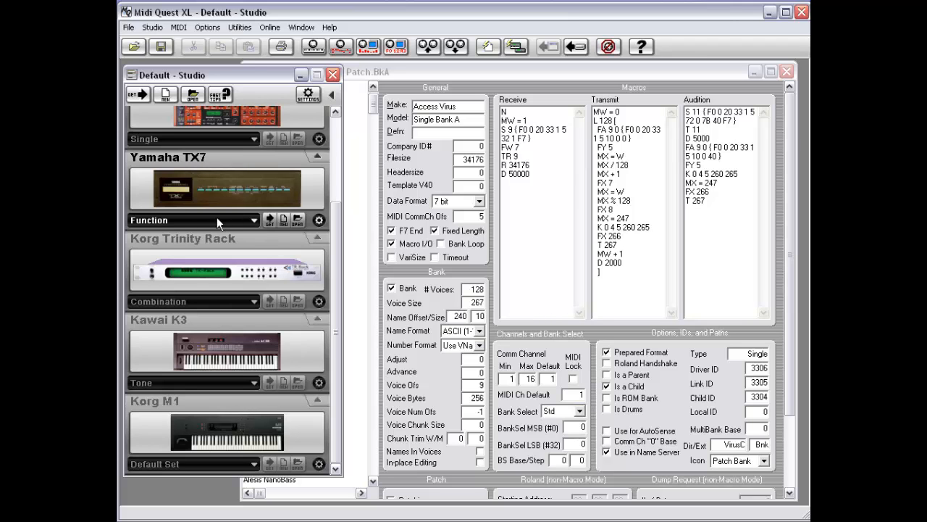
{"action": "left_click", "coordinate": [217, 219]}
{"action": "left_click", "coordinate": [259, 259]}
{"action": "left_click", "coordinate": [284, 219]}
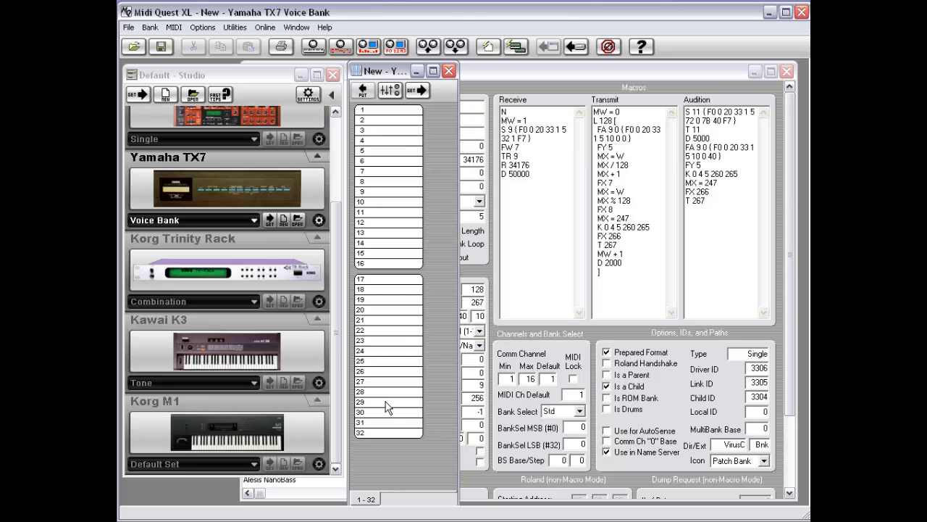
{"action": "left_click", "coordinate": [448, 71]}
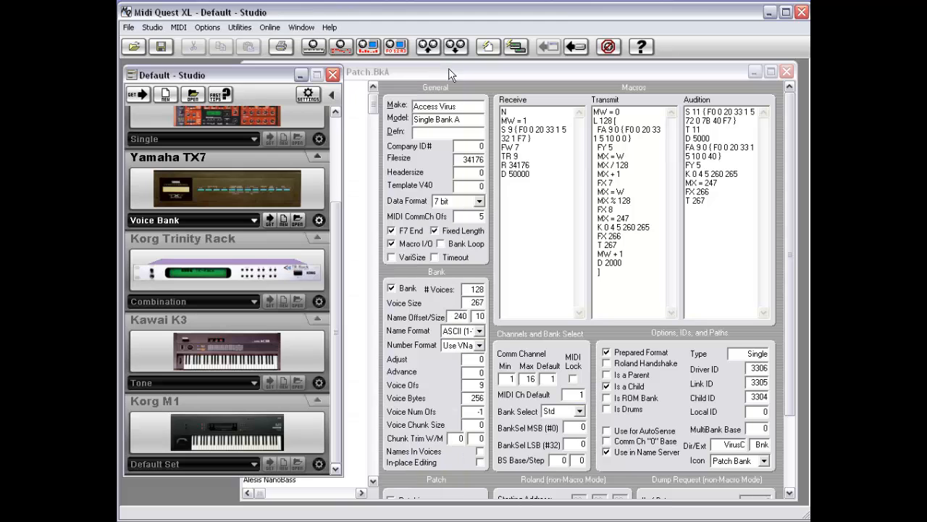
Step: Try a Voice Chunk Size of 4 for the Virus c's Patch.BkA driver and try out its Names In Voices option
{"action": "left_click", "coordinate": [486, 426]}
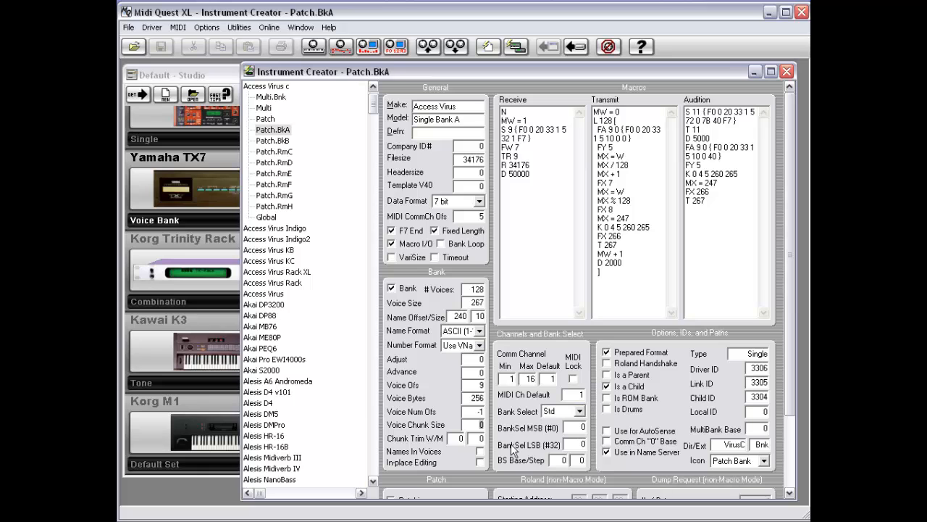
{"action": "type", "text": "4"}
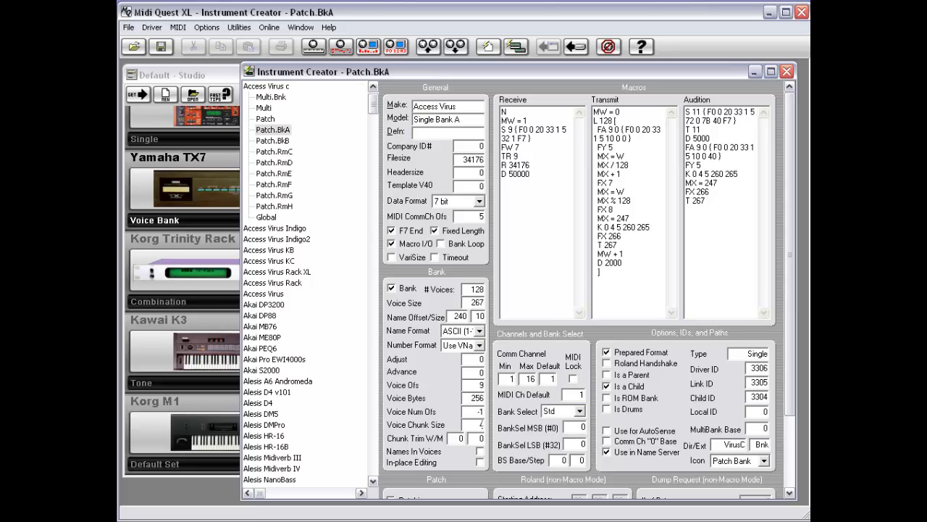
{"action": "key", "text": "BackSpace"}
{"action": "left_click", "coordinate": [450, 454]}
{"action": "left_click", "coordinate": [449, 452]}
{"action": "left_click", "coordinate": [451, 456]}
{"action": "left_click", "coordinate": [452, 456]}
{"action": "type", "text": "1"}
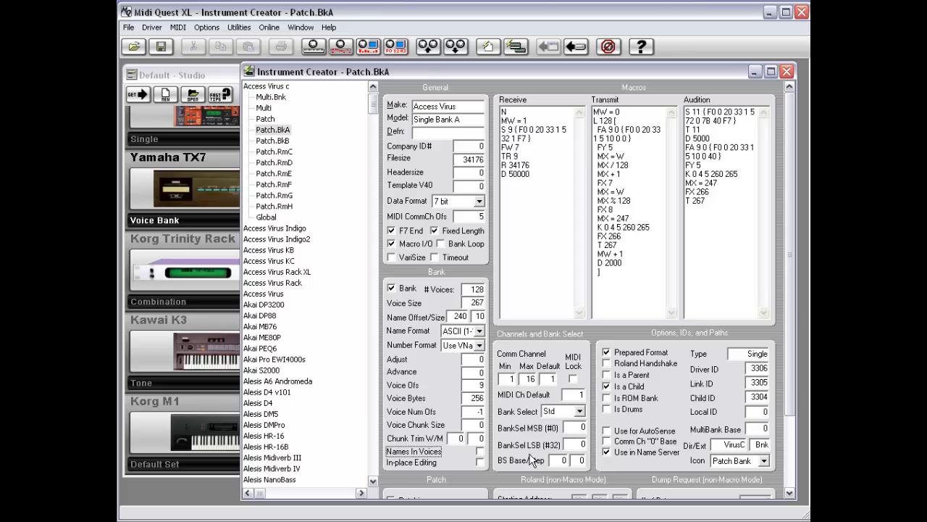
Step: Examine the Bank Select choices and the BankSel MSB value of the Patch.BkA driver
{"action": "left_click", "coordinate": [579, 412]}
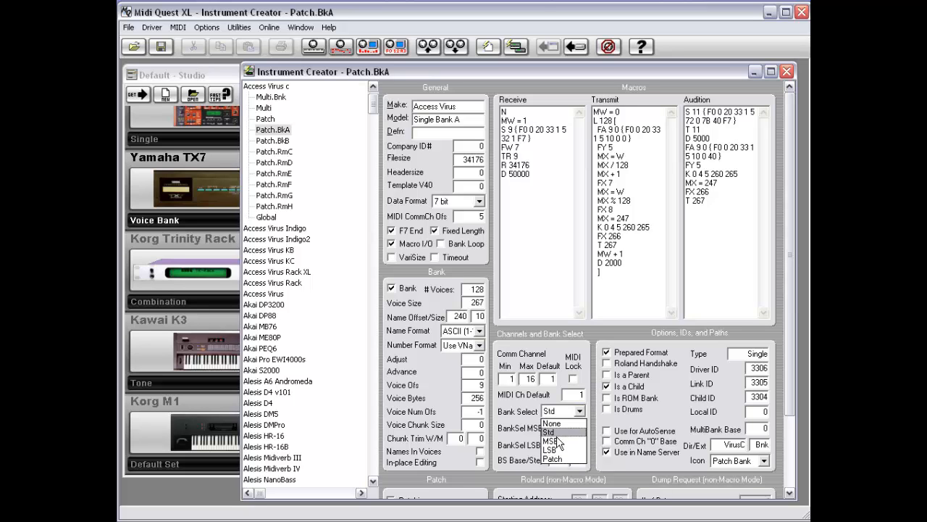
{"action": "left_click", "coordinate": [509, 431]}
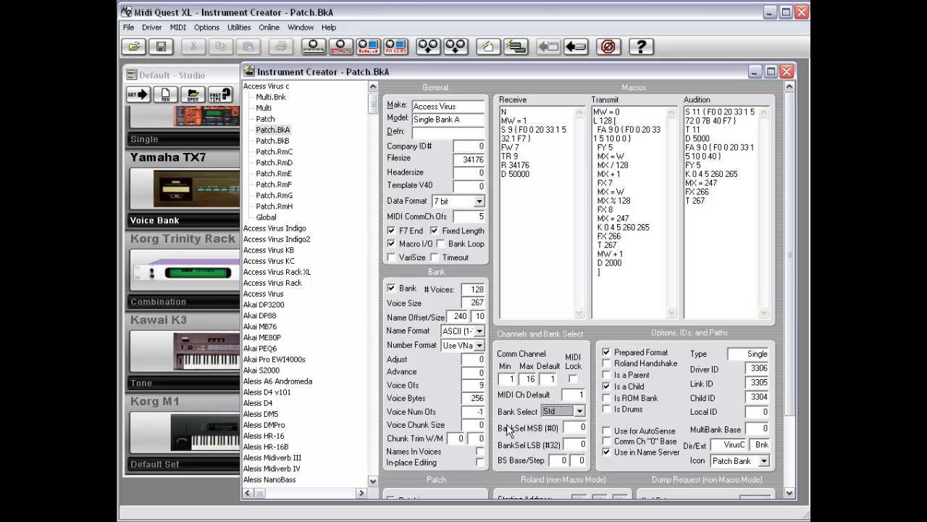
{"action": "left_click", "coordinate": [565, 411]}
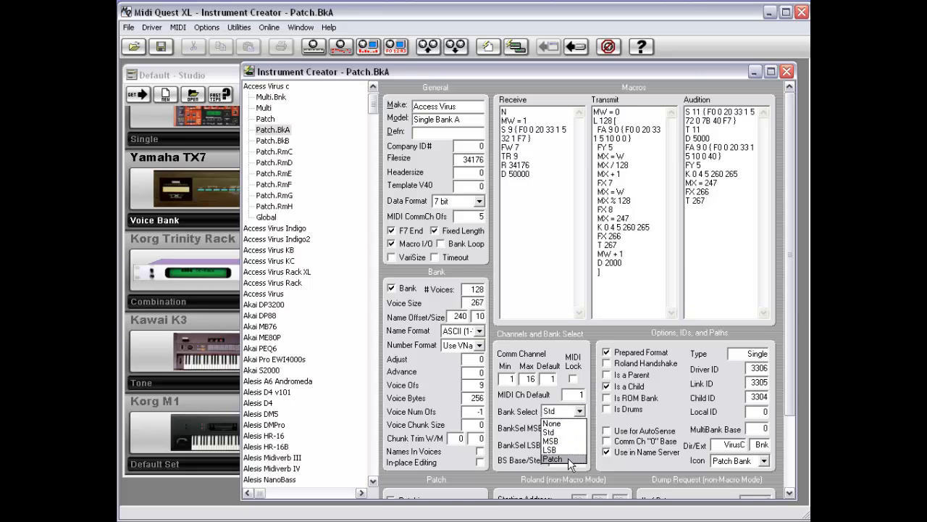
{"action": "left_click", "coordinate": [519, 435]}
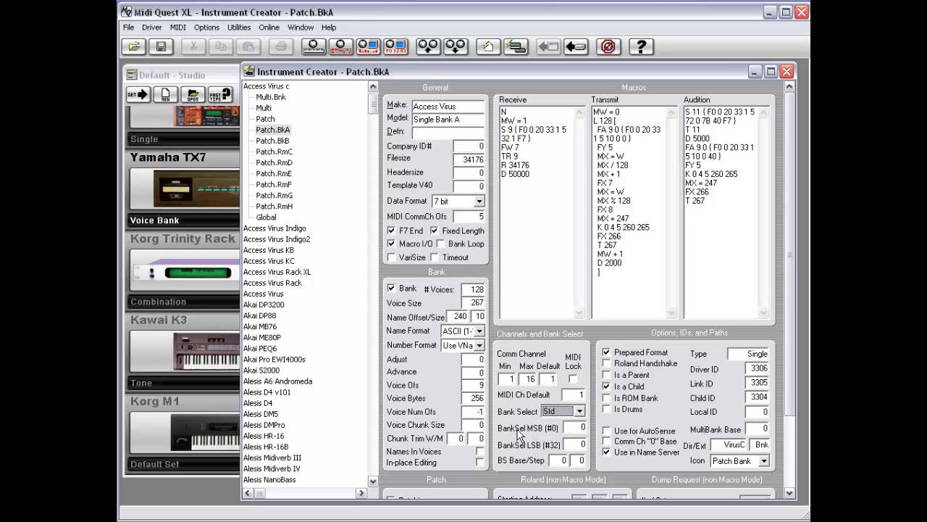
{"action": "left_click", "coordinate": [577, 427]}
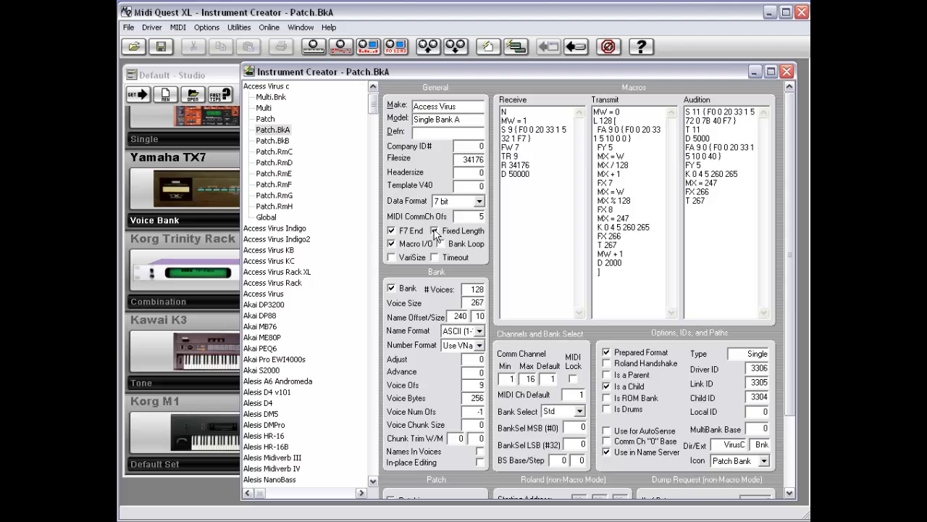
Step: Return to the Korg M1 and compare the options, IDs and paths of its PBank100.Int and CBank100.Int drivers
{"action": "left_click_drag", "start_coordinate": [374, 105], "coordinate": [375, 246]}
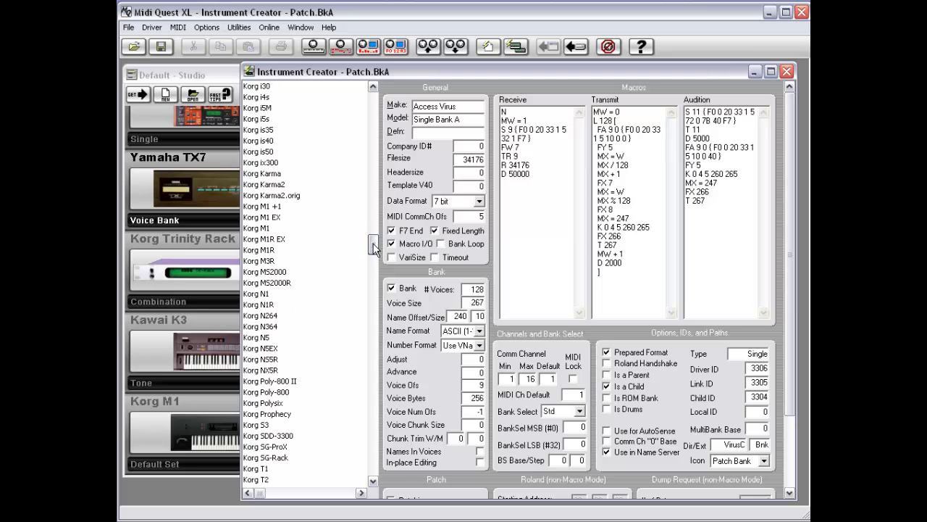
{"action": "left_click", "coordinate": [263, 230]}
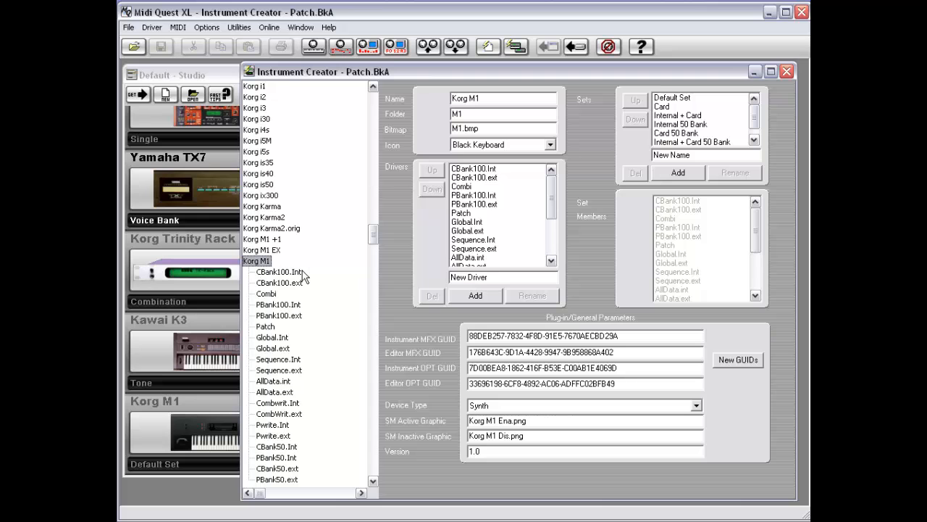
{"action": "left_click", "coordinate": [278, 305]}
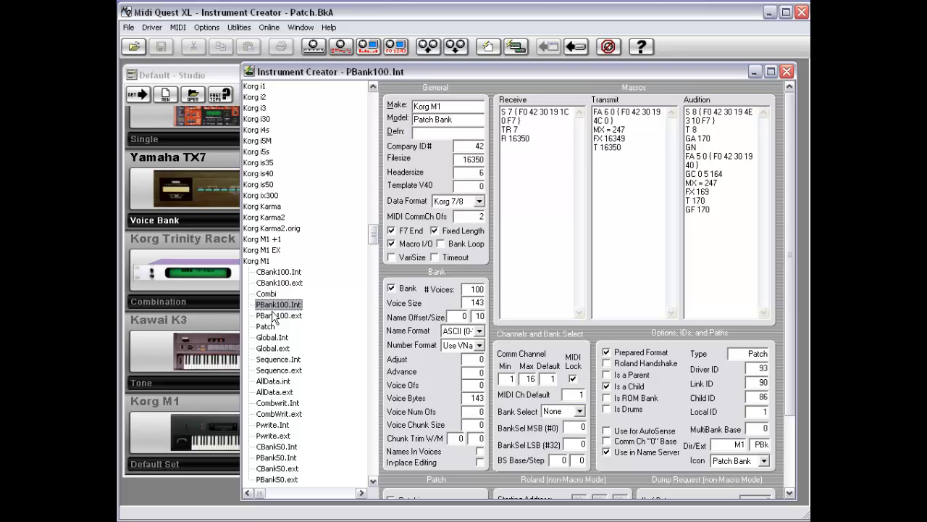
{"action": "left_click", "coordinate": [277, 272]}
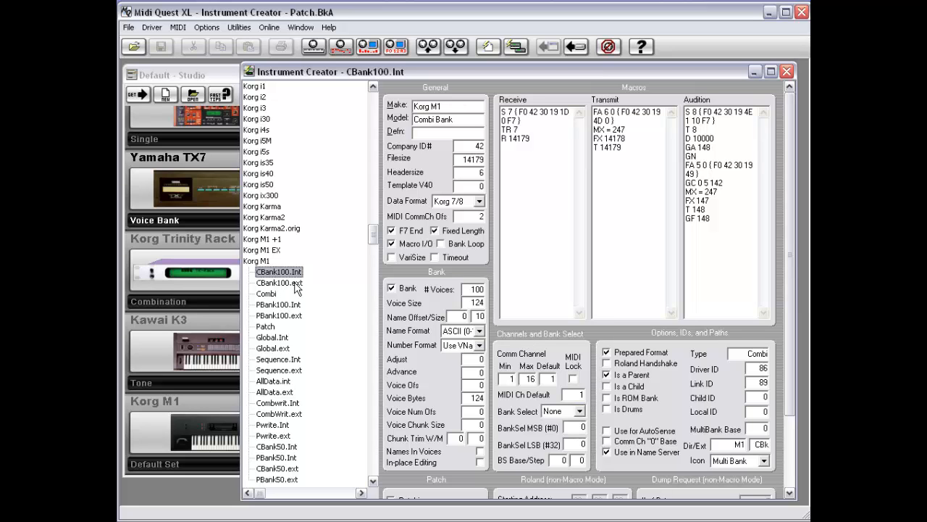
{"action": "left_click", "coordinate": [278, 305]}
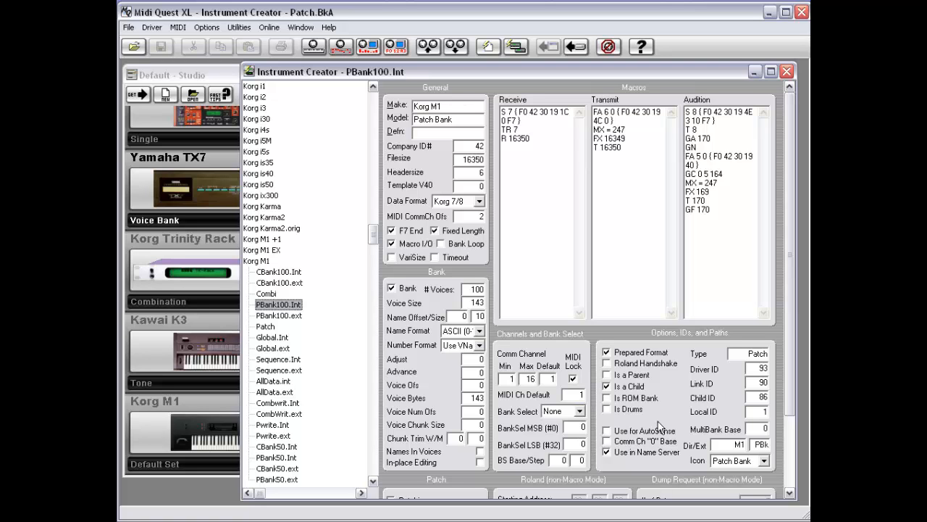
Step: Check the Global.ext driver's options, and try the Comm Ch "0" Base option on the Korg M1's Patch driver
{"action": "left_click", "coordinate": [286, 349]}
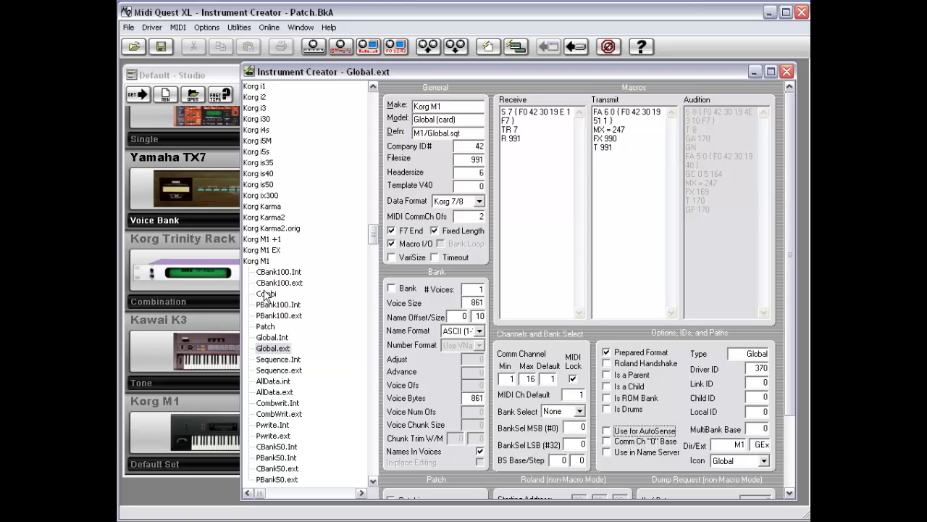
{"action": "left_click", "coordinate": [266, 328]}
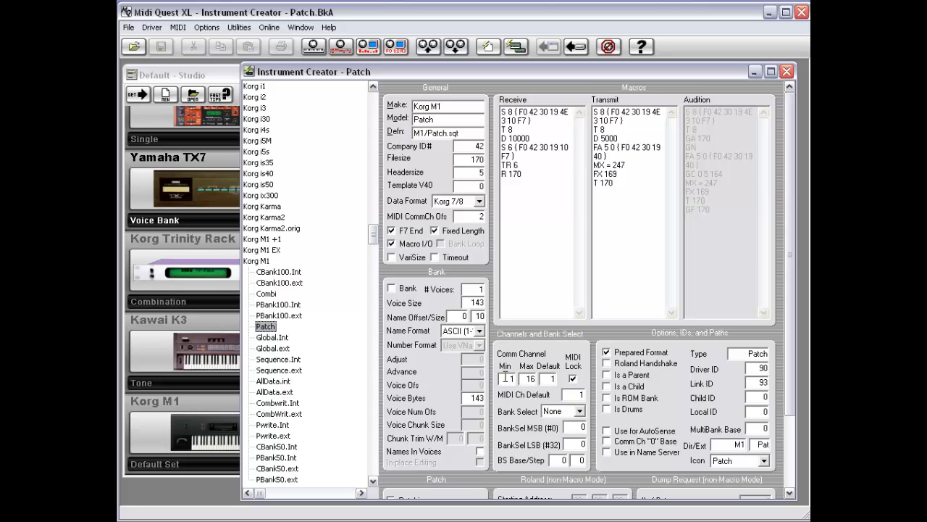
{"action": "left_click", "coordinate": [608, 443]}
{"action": "left_click", "coordinate": [607, 443]}
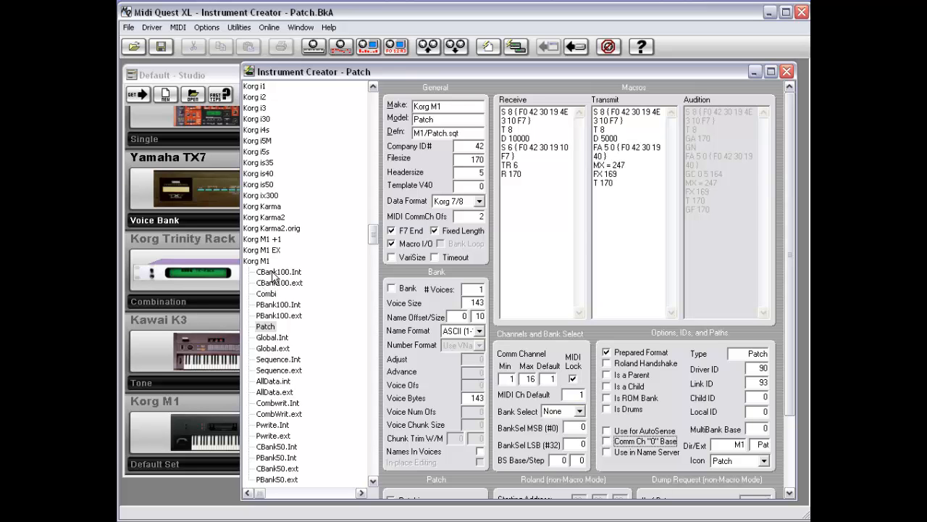
Step: Compare the Use in Name Server setting of the CBank100 and PBank100 drivers, both Int and ext versions
{"action": "left_click", "coordinate": [276, 271]}
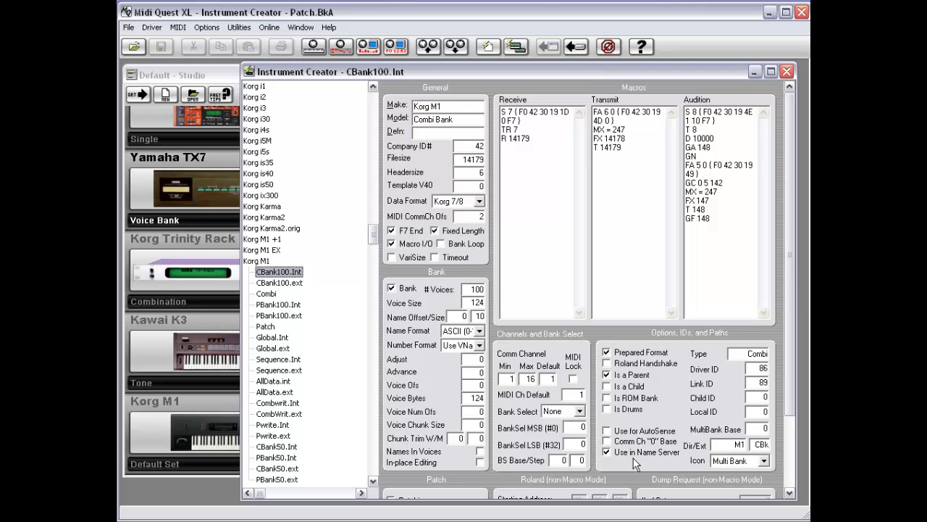
{"action": "left_click", "coordinate": [272, 283]}
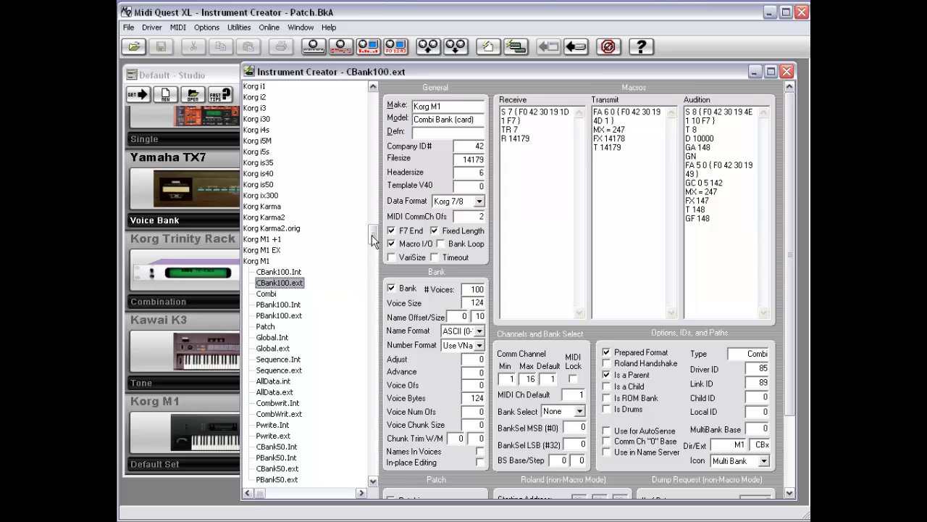
{"action": "left_click", "coordinate": [274, 307]}
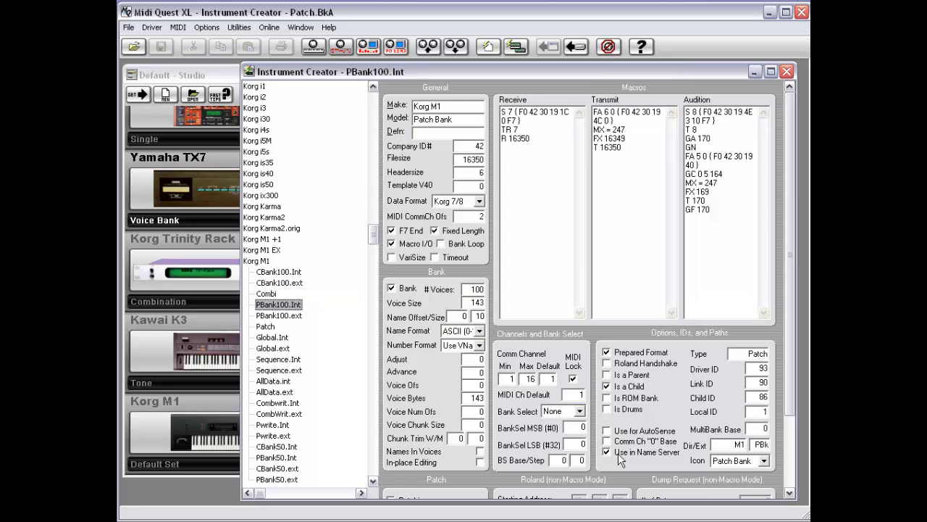
{"action": "left_click", "coordinate": [278, 317]}
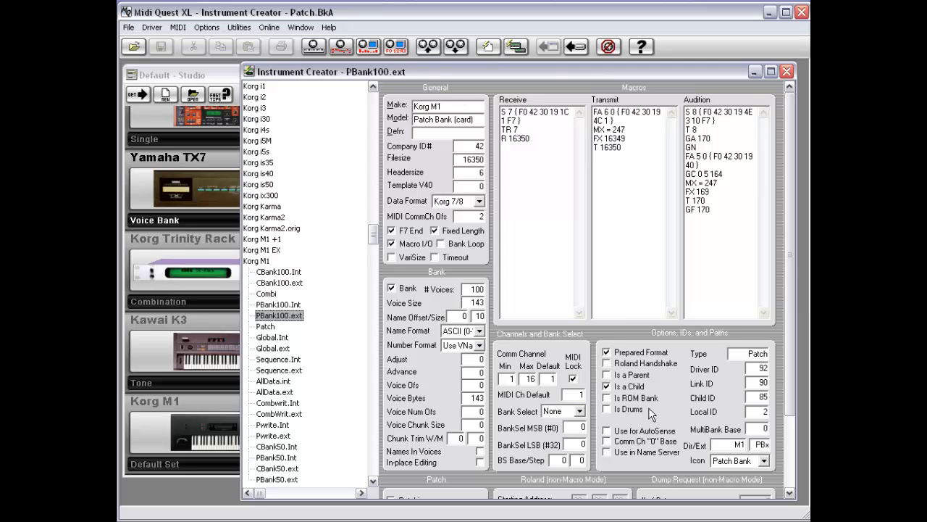
Step: Compare the Type value of the Korg M1's combi bank and patch bank drivers with that of Combi and Patch
{"action": "left_click", "coordinate": [274, 277]}
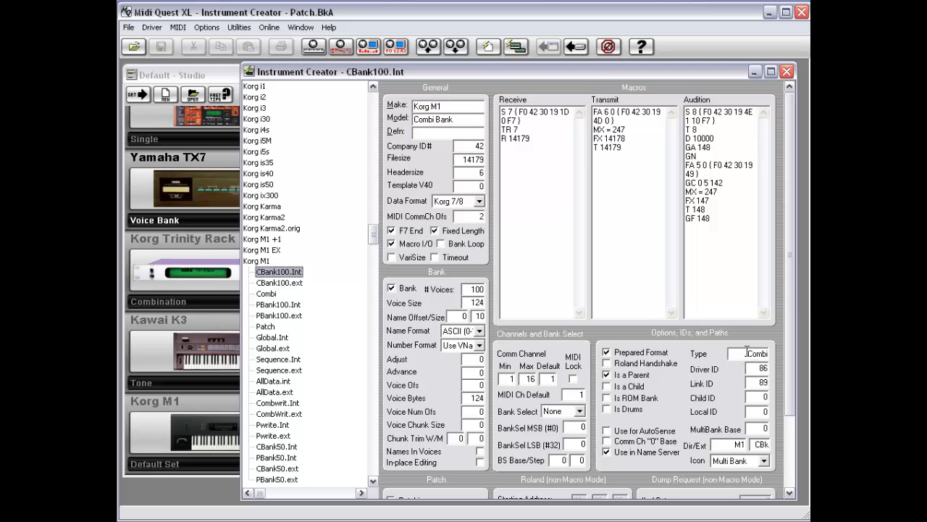
{"action": "left_click_drag", "start_coordinate": [740, 352], "coordinate": [773, 350]}
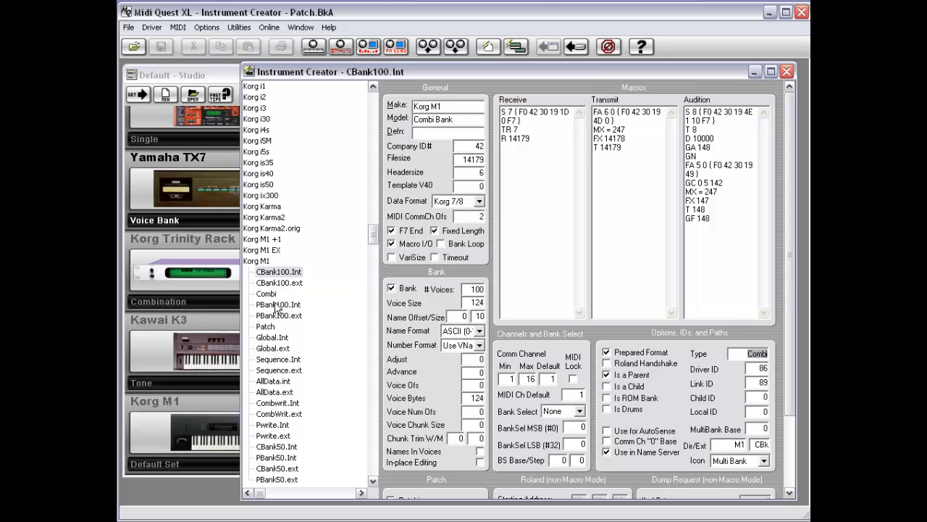
{"action": "left_click", "coordinate": [270, 276]}
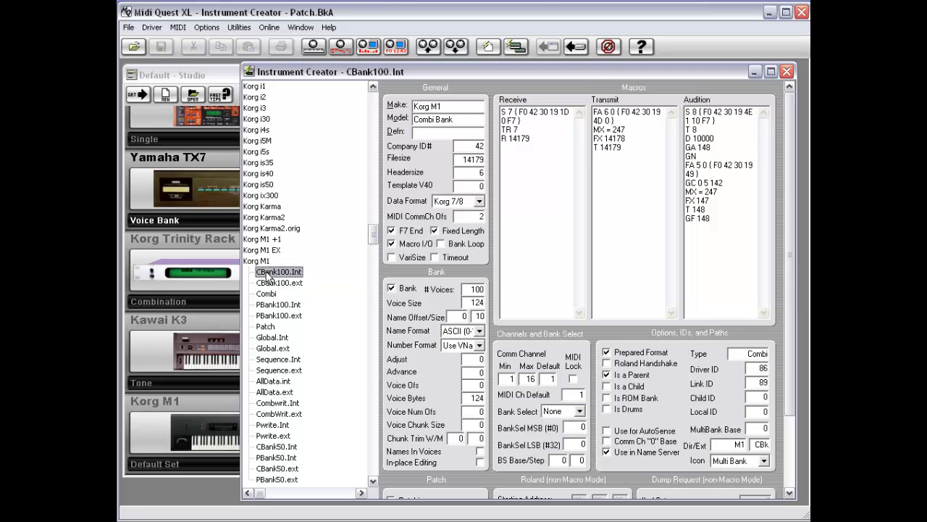
{"action": "left_click", "coordinate": [267, 293]}
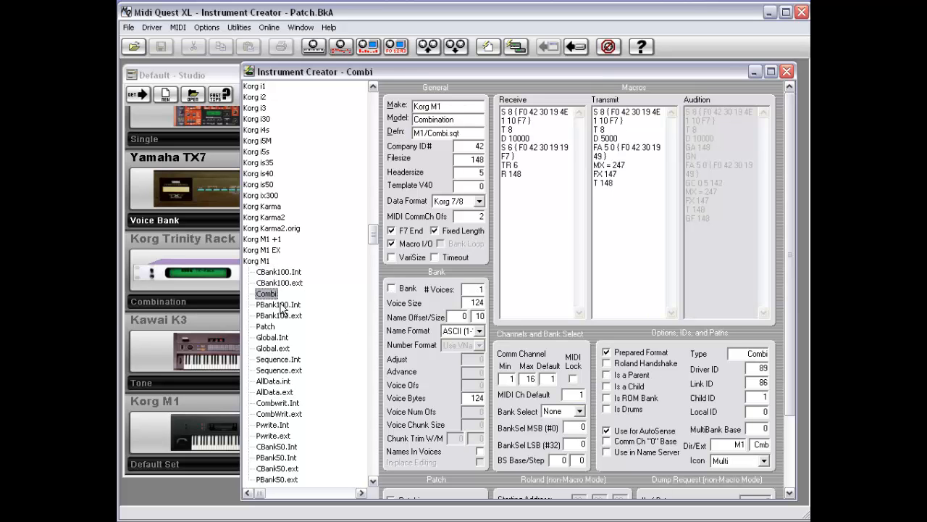
{"action": "left_click", "coordinate": [275, 305]}
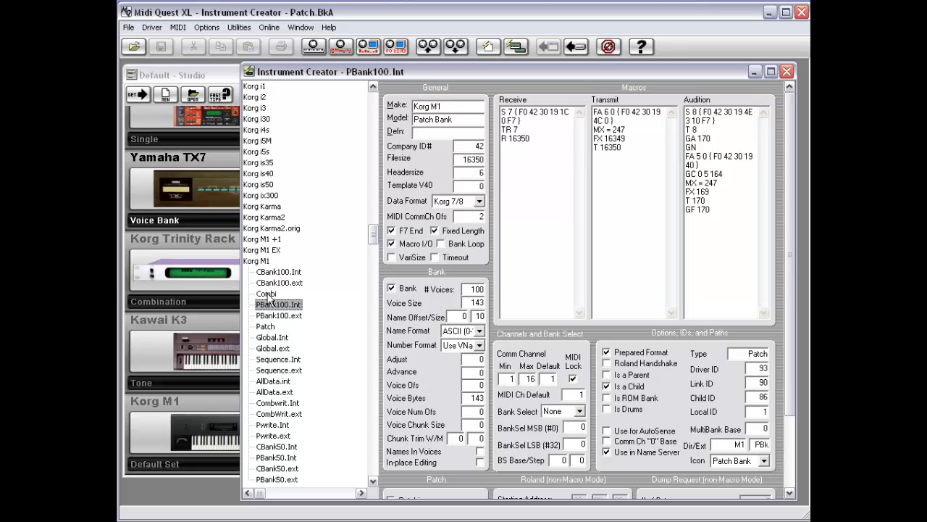
{"action": "left_click", "coordinate": [268, 293]}
{"action": "left_click", "coordinate": [269, 282]}
{"action": "left_click", "coordinate": [268, 293]}
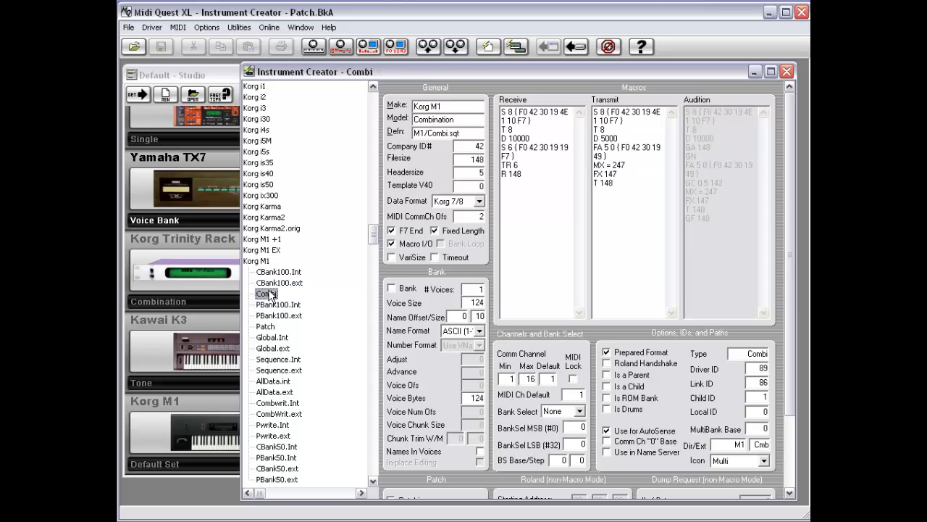
{"action": "left_click", "coordinate": [271, 305]}
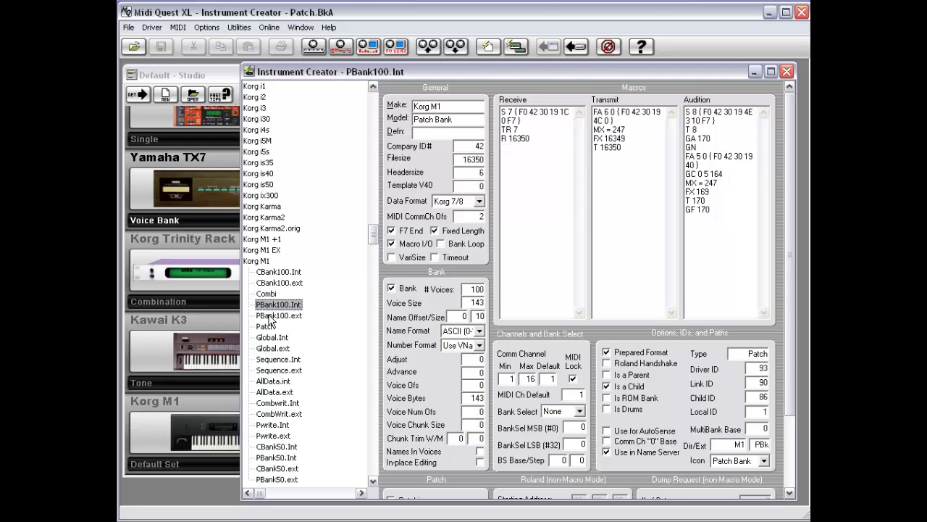
{"action": "left_click", "coordinate": [271, 316]}
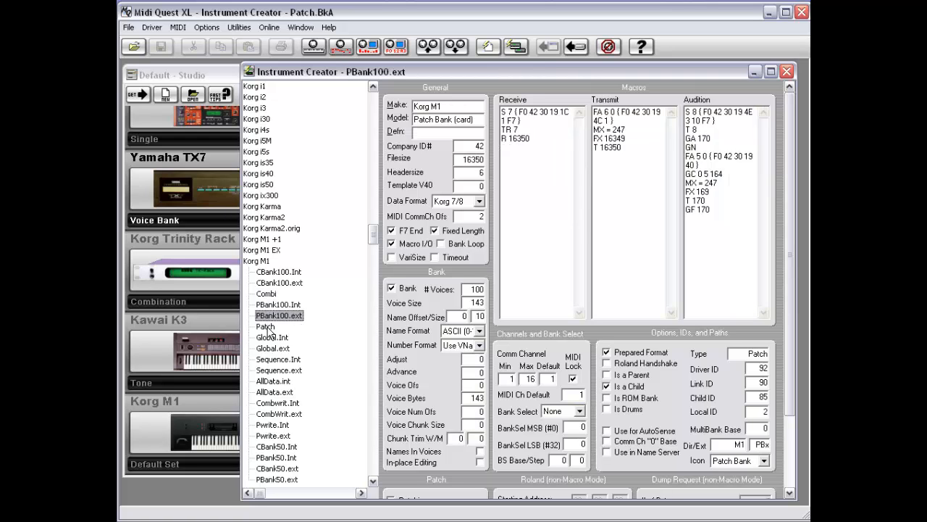
{"action": "left_click", "coordinate": [267, 327]}
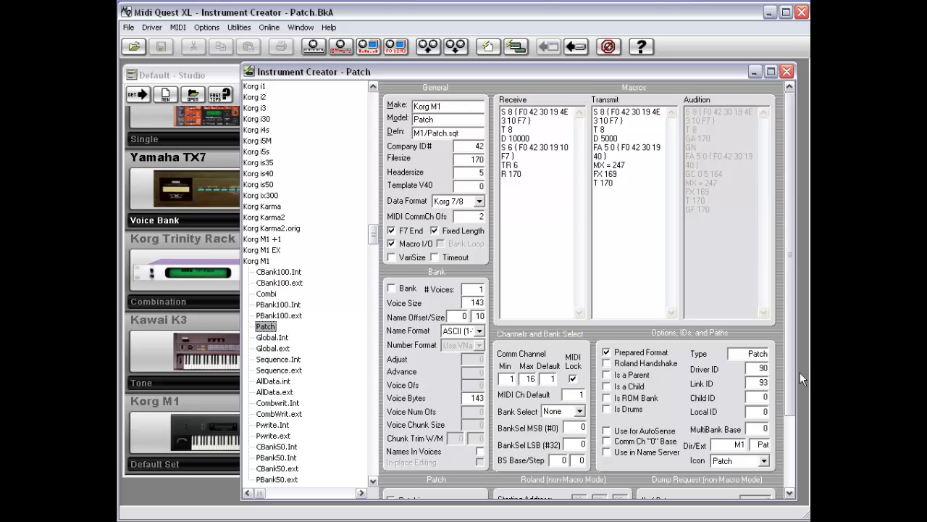
Step: Examine the Type values of the Global.ext, Sequence.Int and Sequence.ext drivers
{"action": "left_click", "coordinate": [273, 349]}
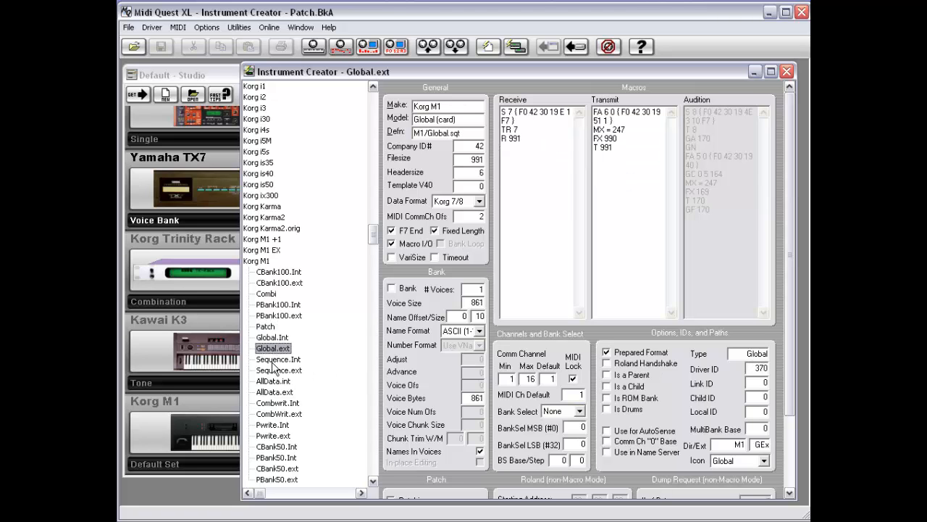
{"action": "left_click", "coordinate": [275, 360]}
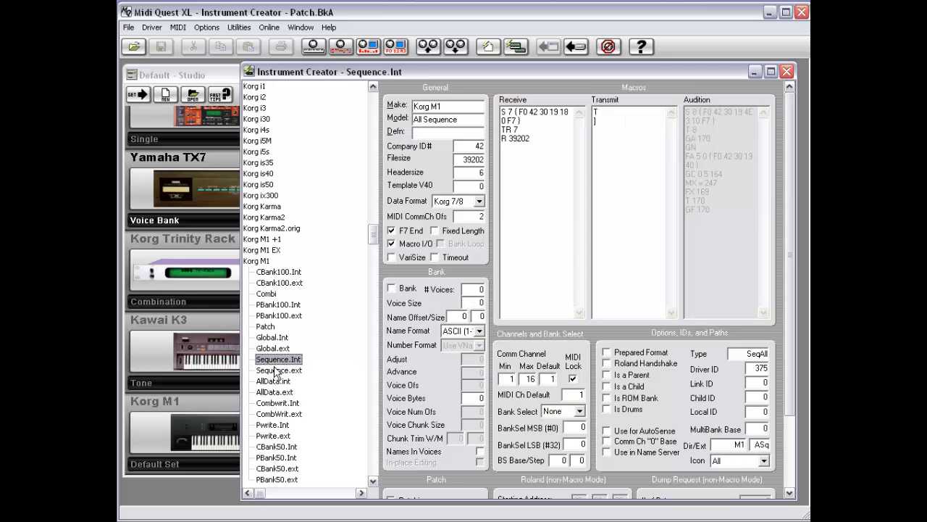
{"action": "left_click", "coordinate": [277, 370]}
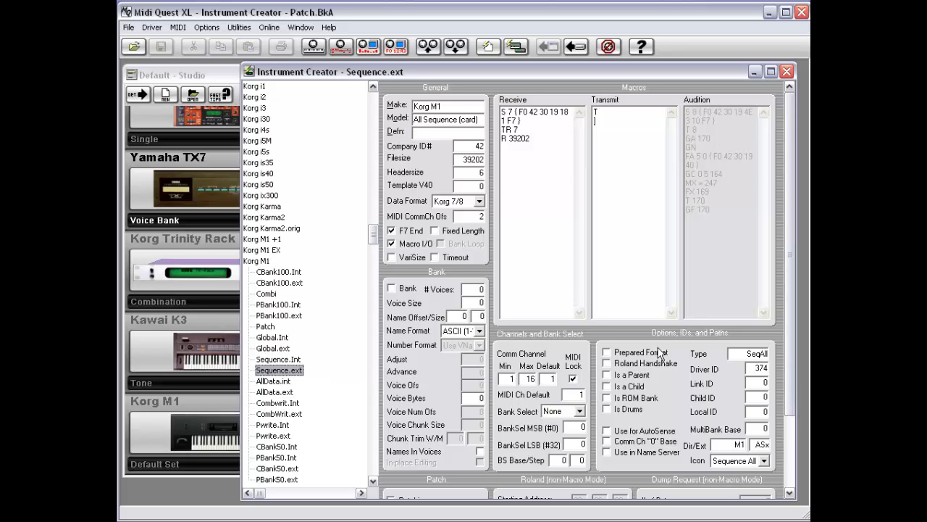
Step: Compare the Driver ID and Link ID of PBank100.Int, CBank100.Int and Combi to see how banks link to single drivers
{"action": "left_click", "coordinate": [279, 305]}
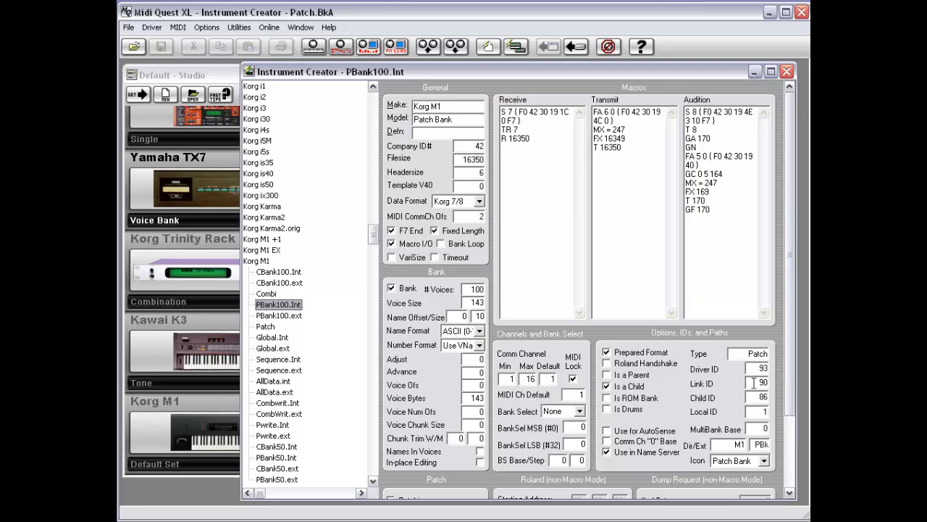
{"action": "left_click", "coordinate": [273, 274]}
{"action": "left_click", "coordinate": [266, 293]}
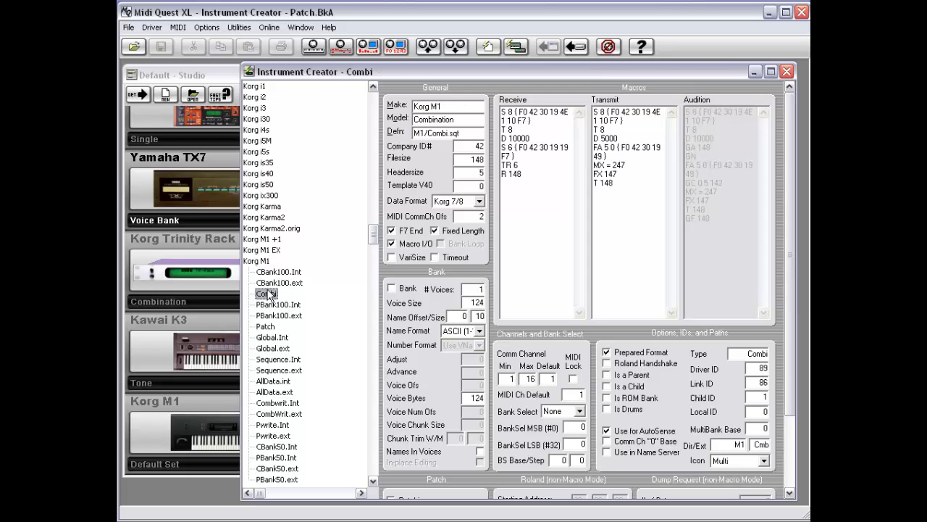
{"action": "left_click", "coordinate": [271, 274]}
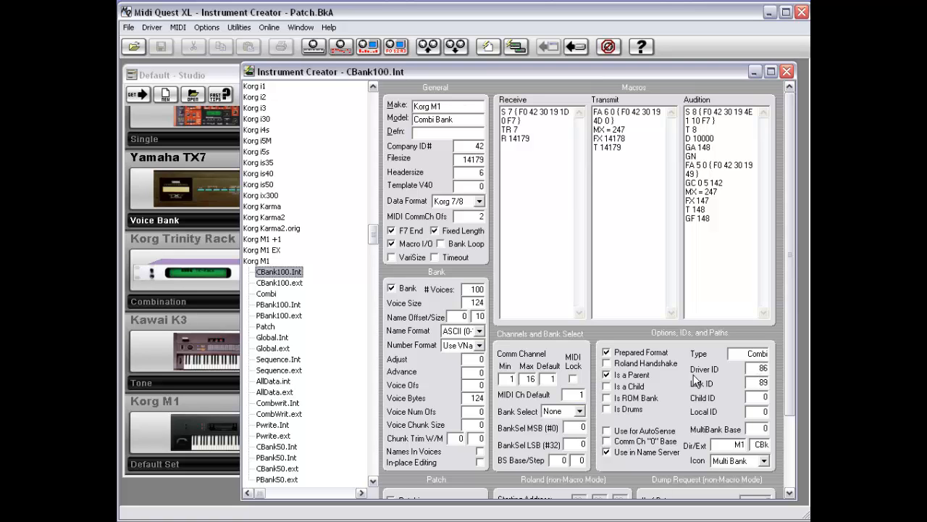
{"action": "left_click", "coordinate": [266, 296]}
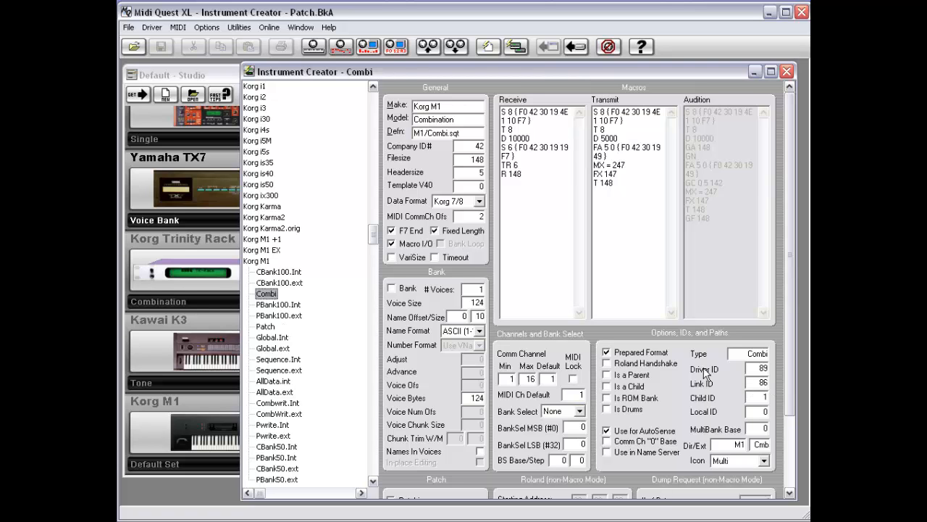
{"action": "left_click", "coordinate": [276, 272]}
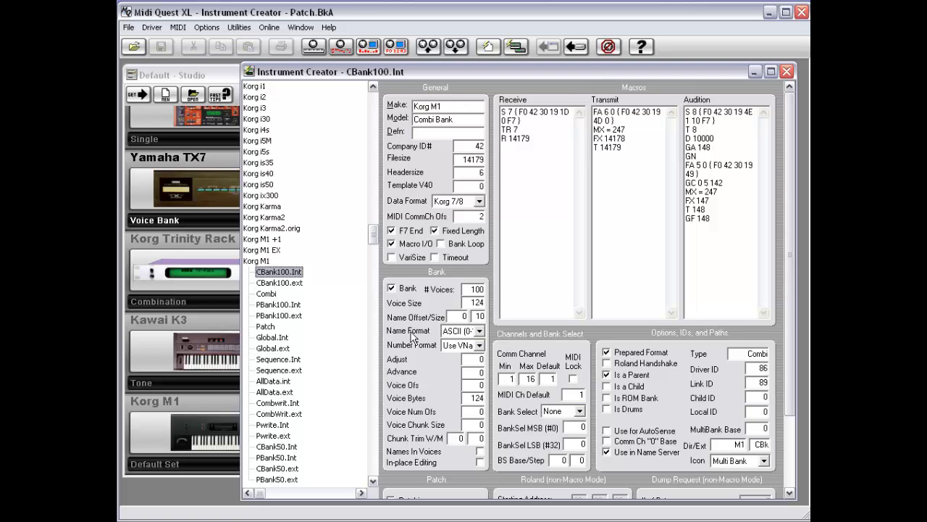
{"action": "left_click", "coordinate": [273, 297]}
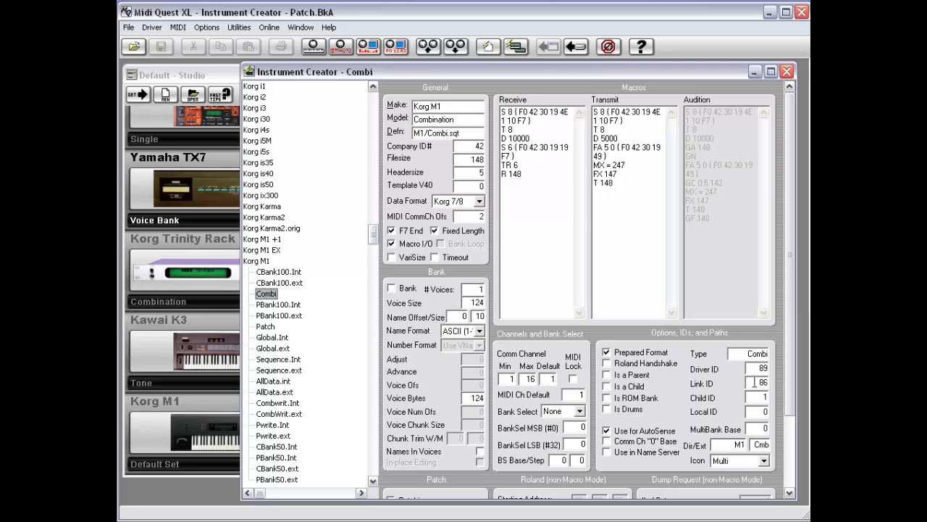
Step: Examine the Link ID and Child ID fields of the Patch driver, and return to the Combi driver
{"action": "left_click", "coordinate": [272, 328]}
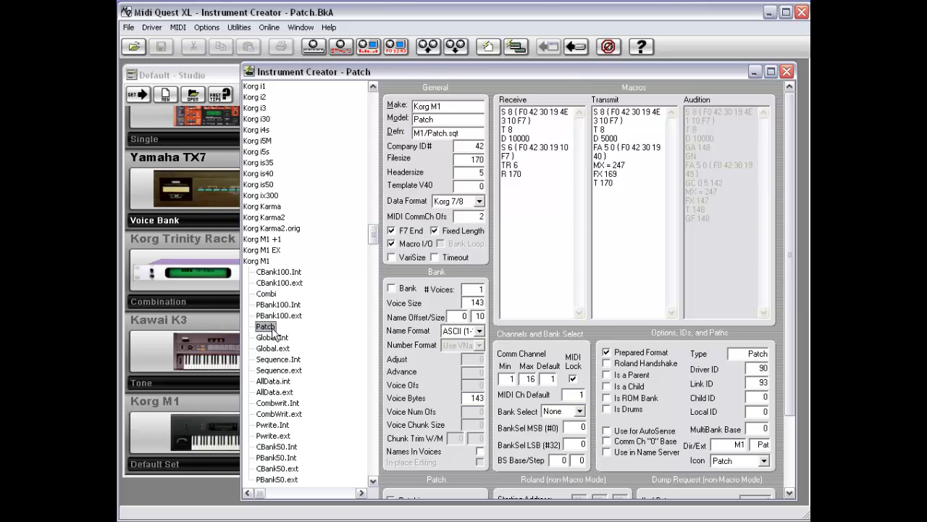
{"action": "double_click", "coordinate": [756, 382]}
{"action": "left_click", "coordinate": [750, 397]}
{"action": "left_click", "coordinate": [266, 294]}
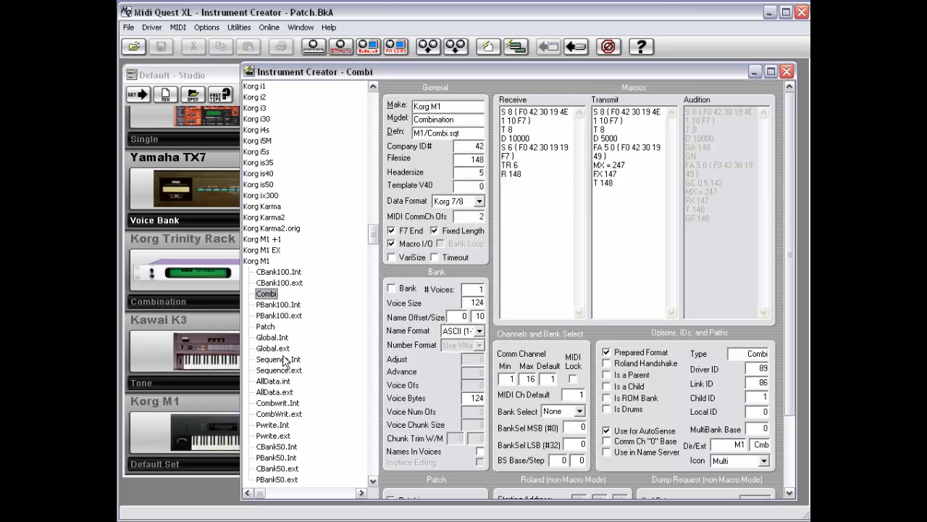
Step: Compare the Child ID and Local ID of the PBank100.Int driver with those of the Combi driver
{"action": "left_click", "coordinate": [270, 307]}
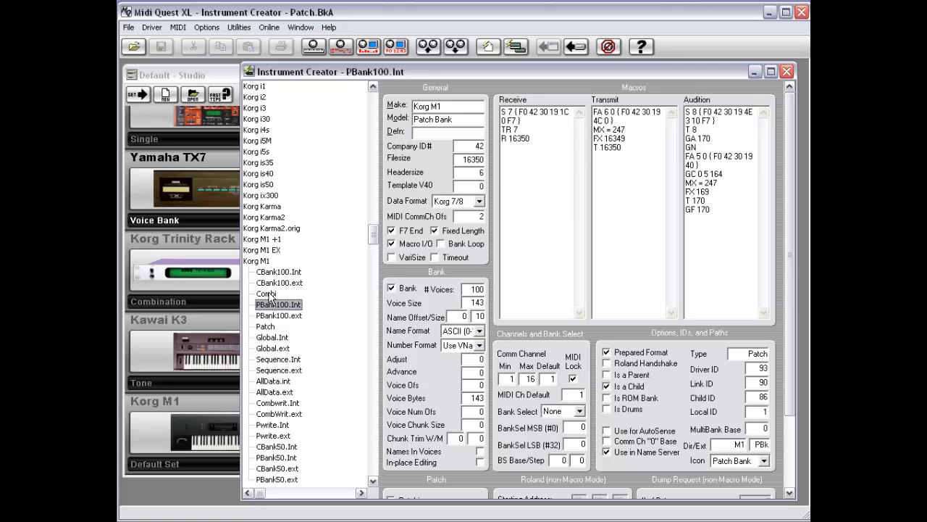
{"action": "left_click", "coordinate": [266, 294]}
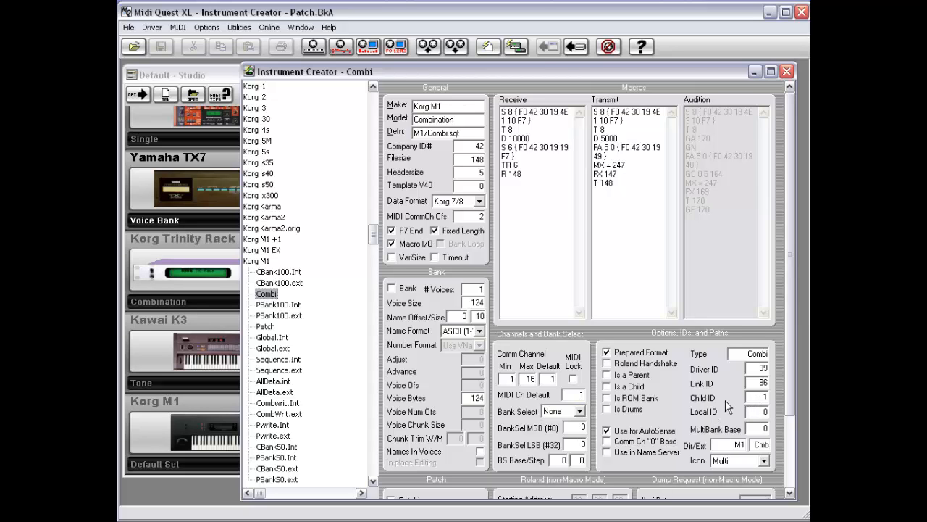
{"action": "left_click", "coordinate": [270, 306]}
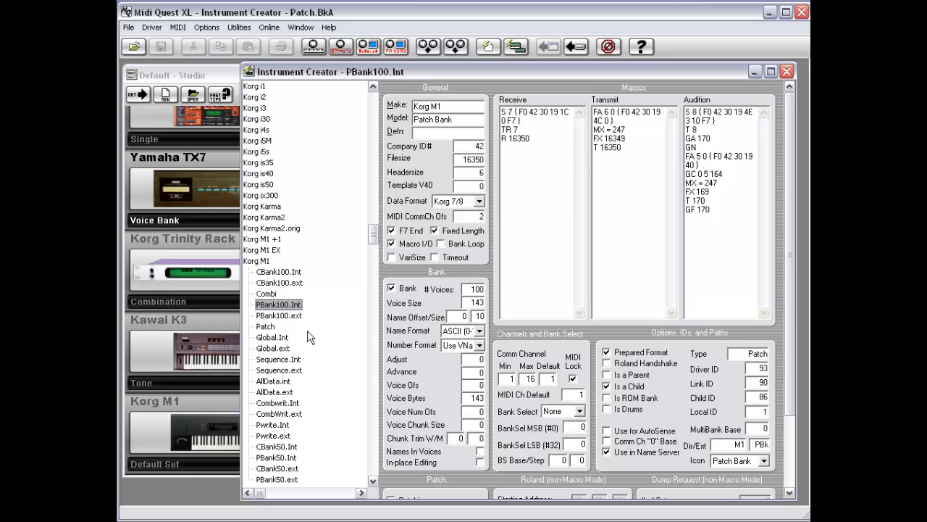
{"action": "left_click", "coordinate": [266, 293]}
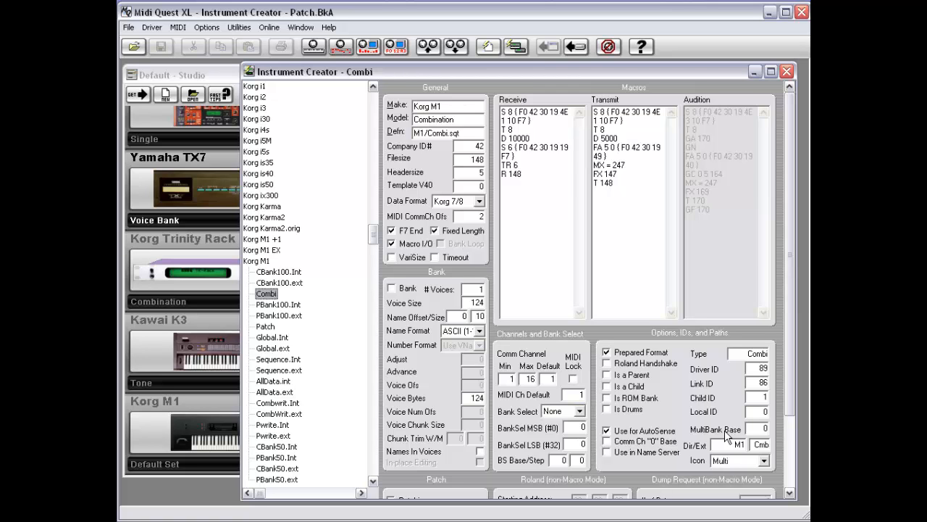
Step: Examine the Korg Trinity Rack's driver list in the Studio window alongside the Combi driver's MultiBank Base field
{"action": "left_click", "coordinate": [190, 275]}
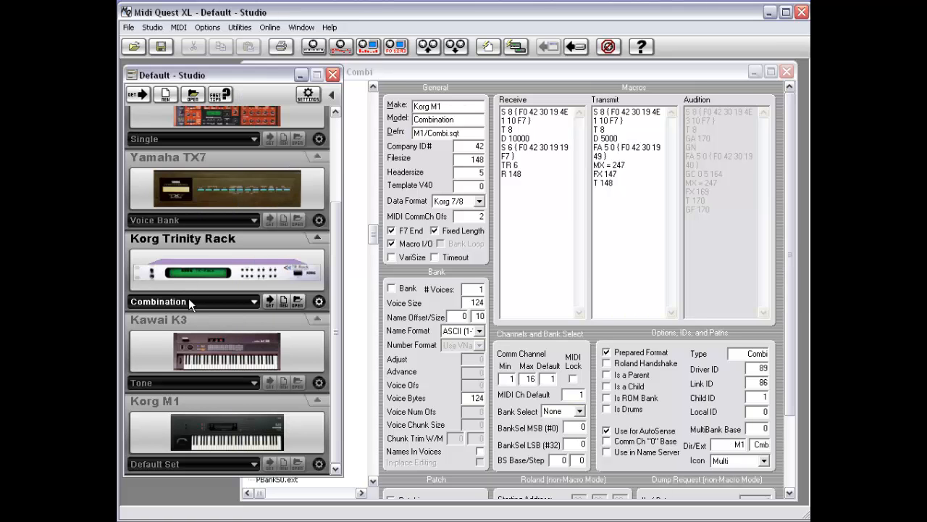
{"action": "left_click", "coordinate": [195, 306]}
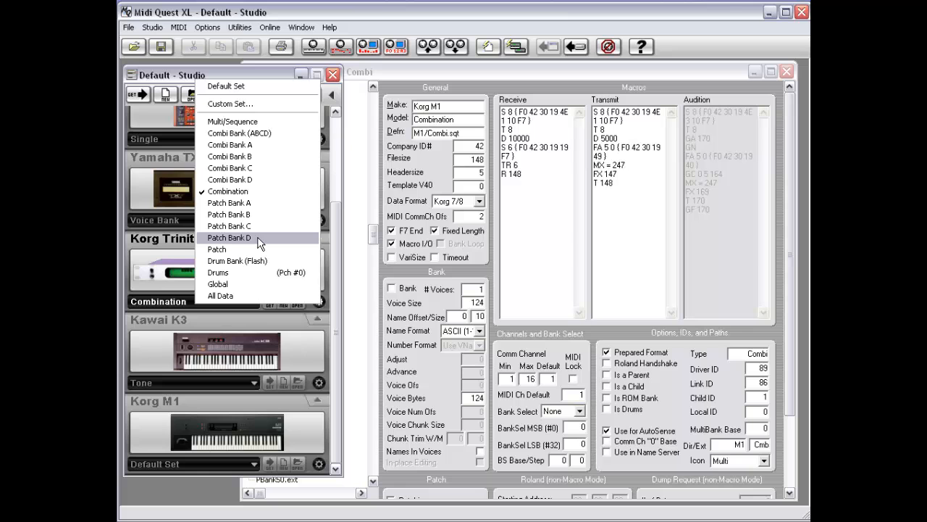
{"action": "left_click", "coordinate": [723, 410]}
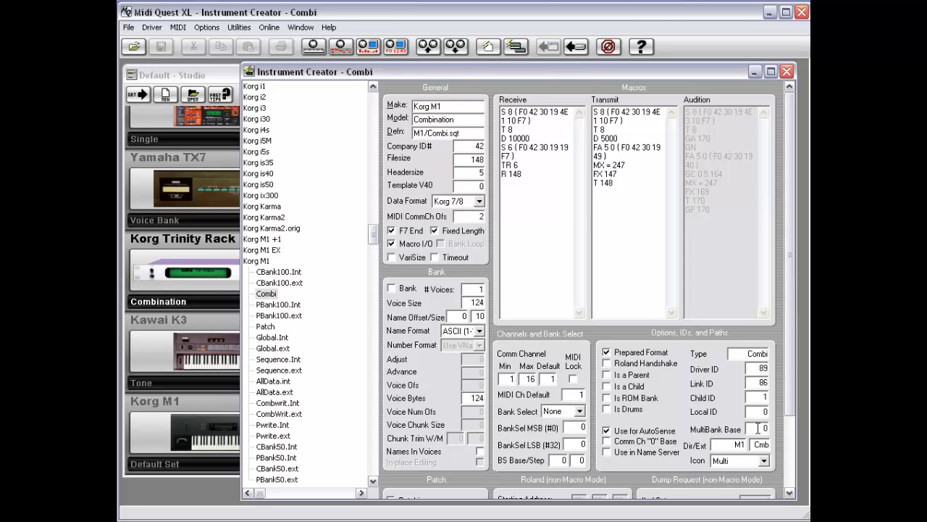
{"action": "left_click", "coordinate": [146, 283]}
{"action": "left_click", "coordinate": [222, 301]}
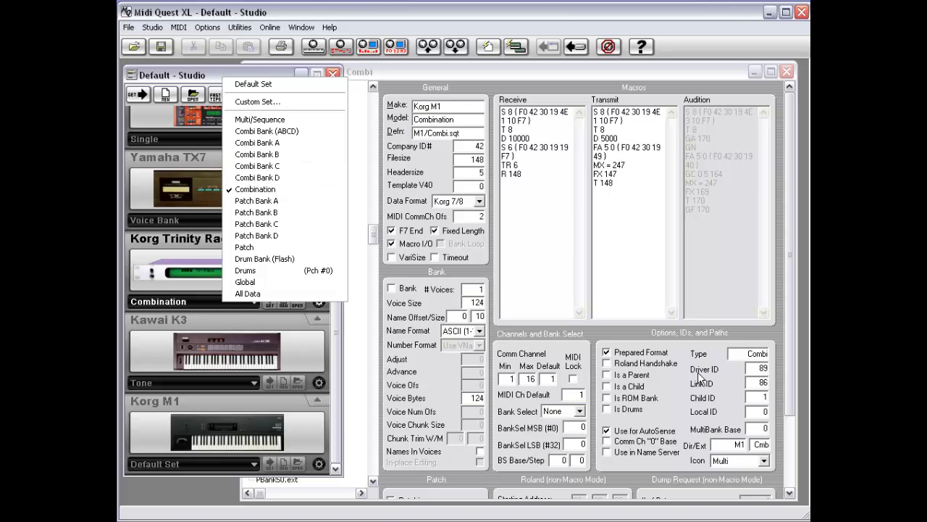
Step: Compare the MultiBank Base fields of the Korg Trinity Plus Pro's Combi.BkA, Combi.BkB, Combi.BkC and Combi.BkD drivers
{"action": "left_click", "coordinate": [721, 427]}
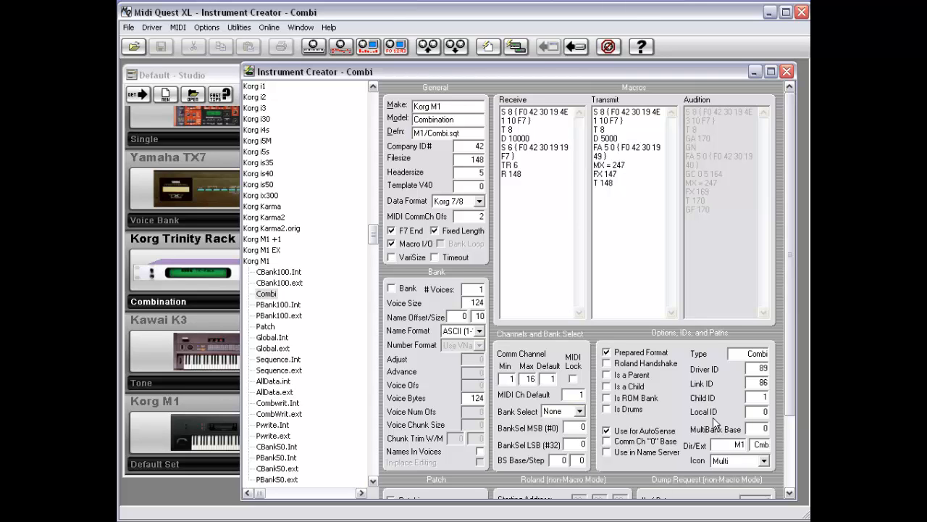
{"action": "left_click", "coordinate": [749, 429]}
{"action": "left_click_drag", "start_coordinate": [373, 233], "coordinate": [373, 264]}
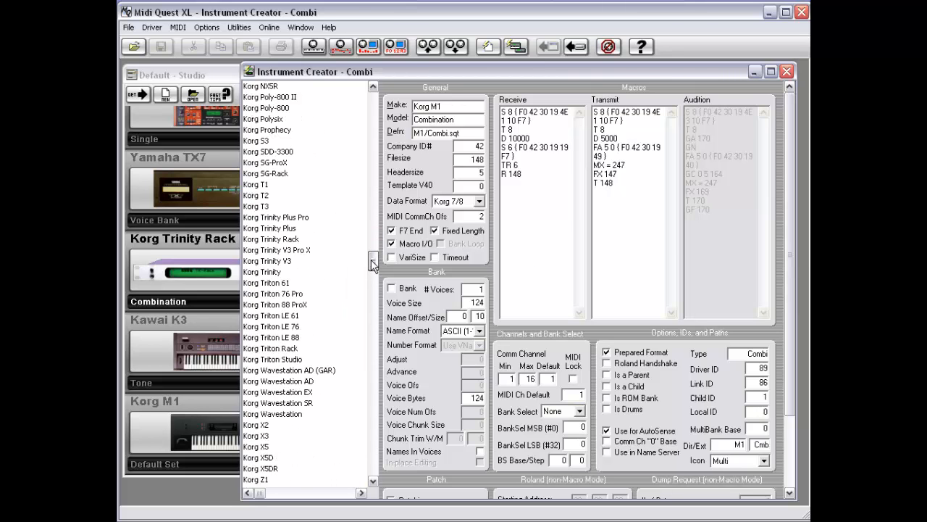
{"action": "left_click", "coordinate": [279, 219]}
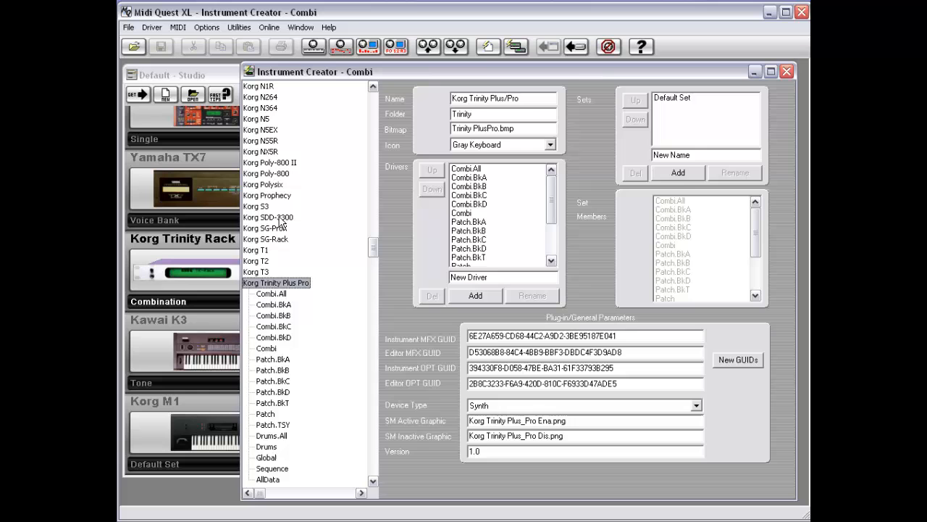
{"action": "left_click", "coordinate": [275, 315]}
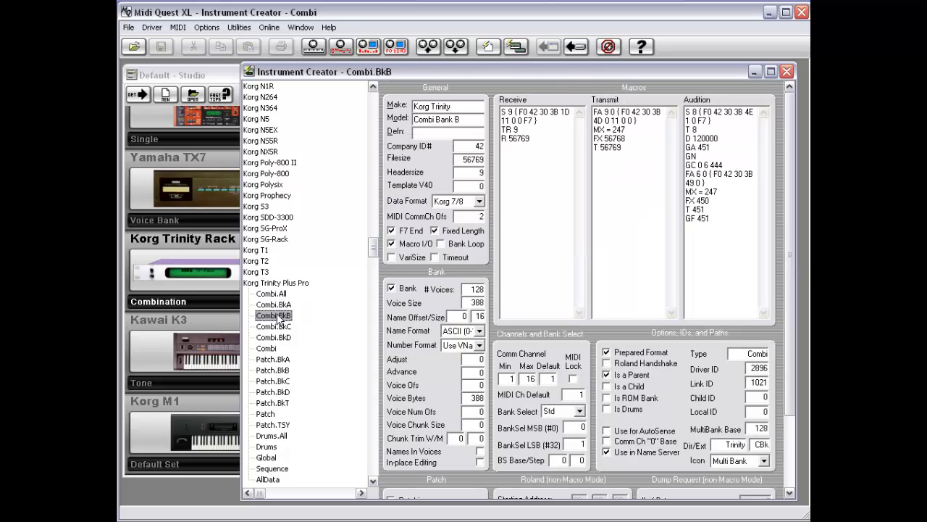
{"action": "left_click", "coordinate": [274, 306]}
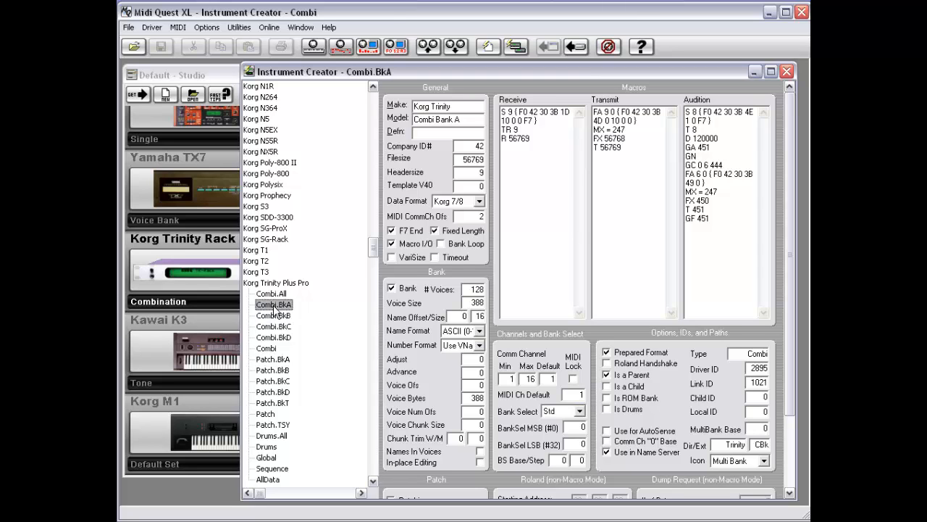
{"action": "left_click", "coordinate": [277, 316]}
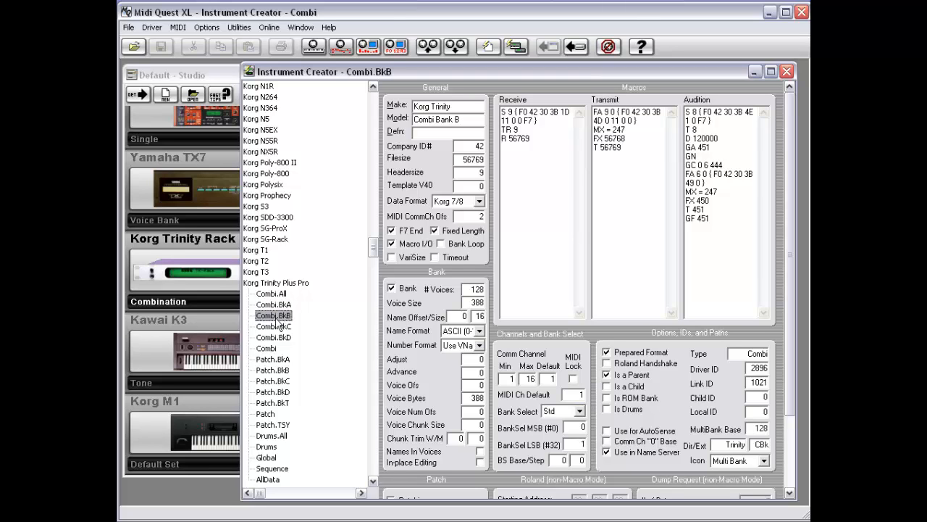
{"action": "left_click", "coordinate": [275, 323]}
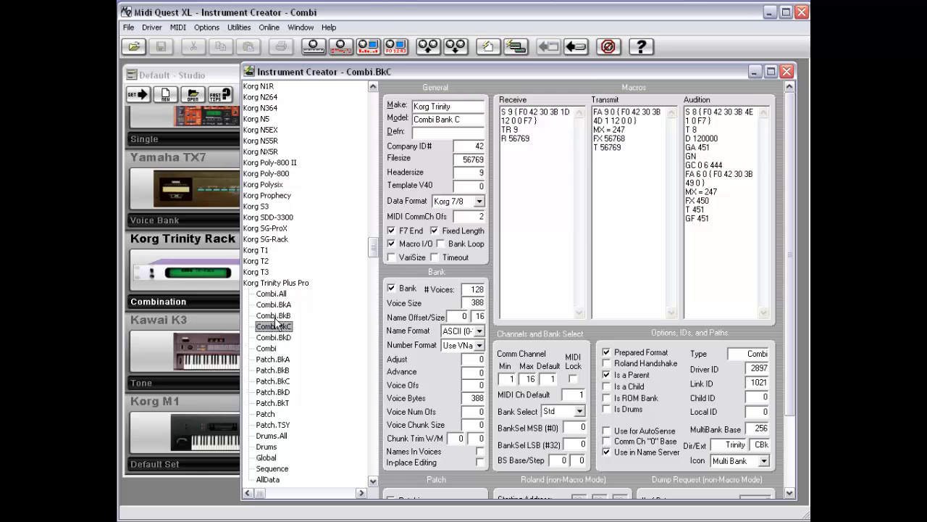
{"action": "key", "text": "Down"}
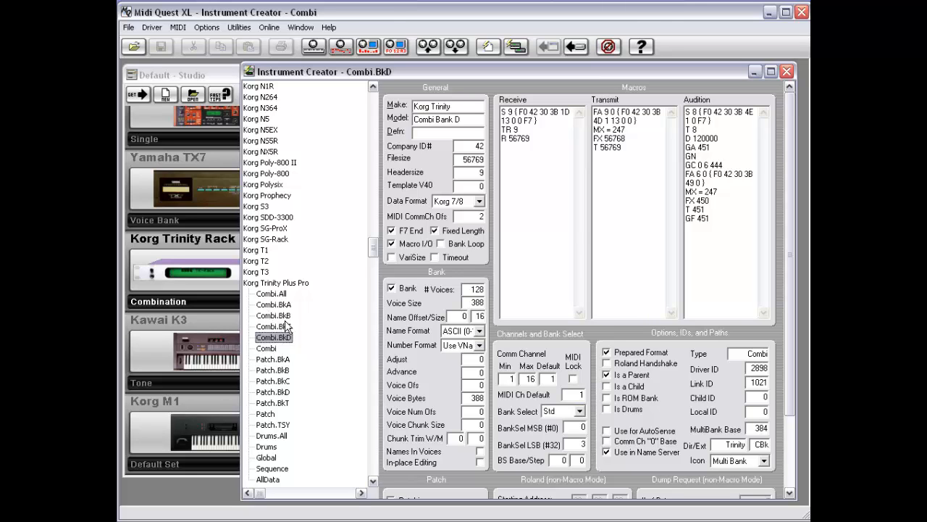
Step: Return to the Korg M1's PBank100.Int driver and examine its Dir/Ext fields
{"action": "left_click_drag", "start_coordinate": [372, 244], "coordinate": [372, 232]}
{"action": "double_click", "coordinate": [260, 269]}
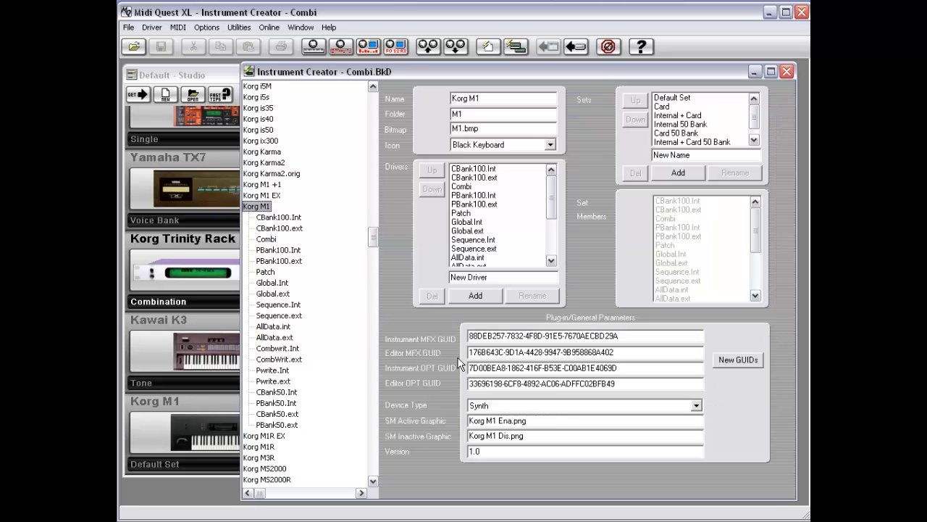
{"action": "left_click", "coordinate": [277, 250]}
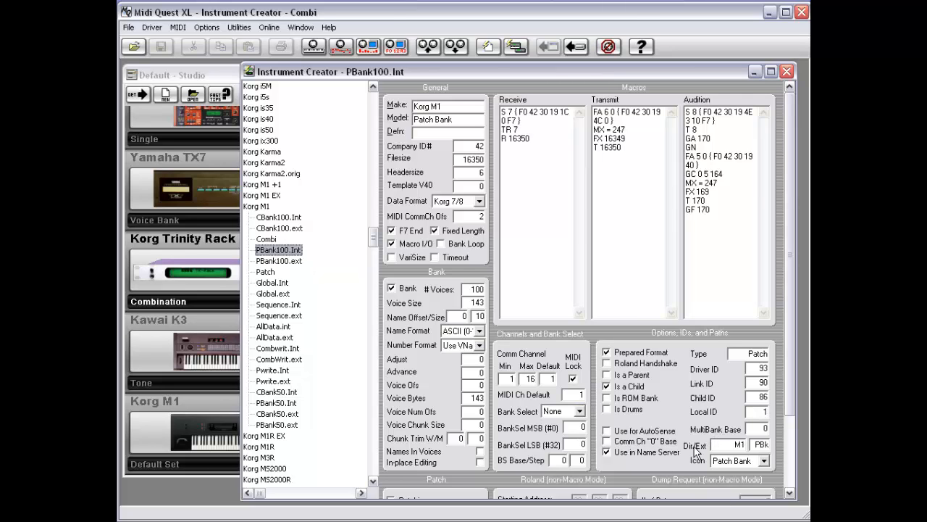
{"action": "left_click", "coordinate": [725, 445]}
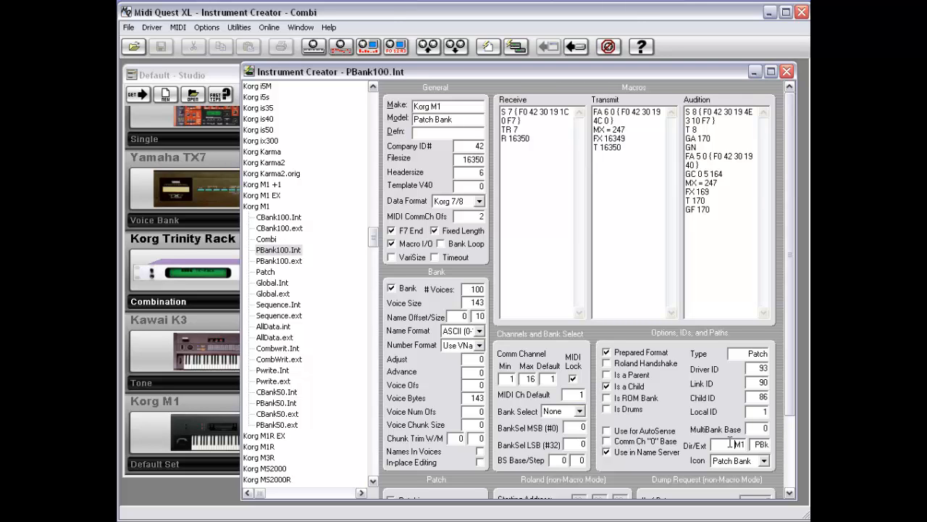
{"action": "left_click_drag", "start_coordinate": [730, 443], "coordinate": [748, 448]}
{"action": "left_click", "coordinate": [729, 444]}
Step: Review the Icon choices available for the PBank100.Int driver, keeping Patch Bank
{"action": "left_click", "coordinate": [764, 461]}
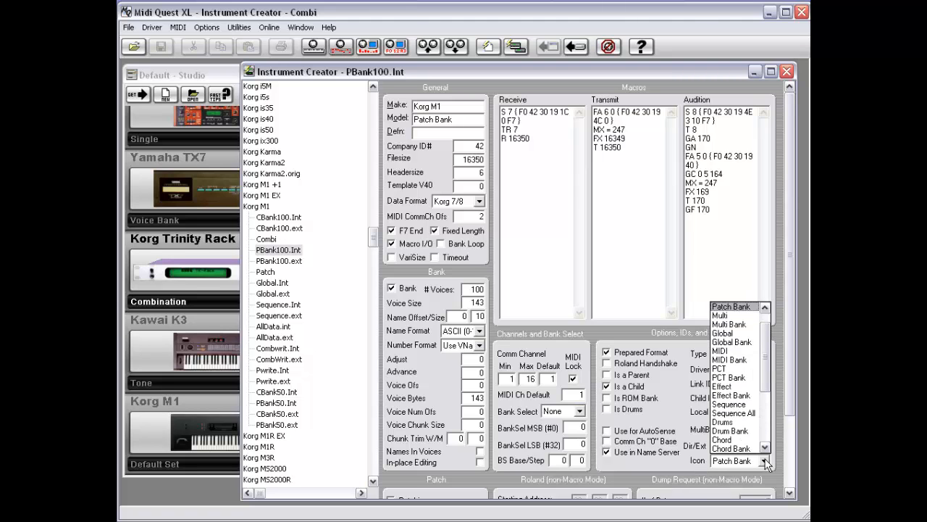
{"action": "mouse_move", "coordinate": [769, 348]}
{"action": "left_mouse_down"}
{"action": "mouse_move", "coordinate": [769, 388]}
{"action": "mouse_move", "coordinate": [770, 331]}
{"action": "left_mouse_up"}
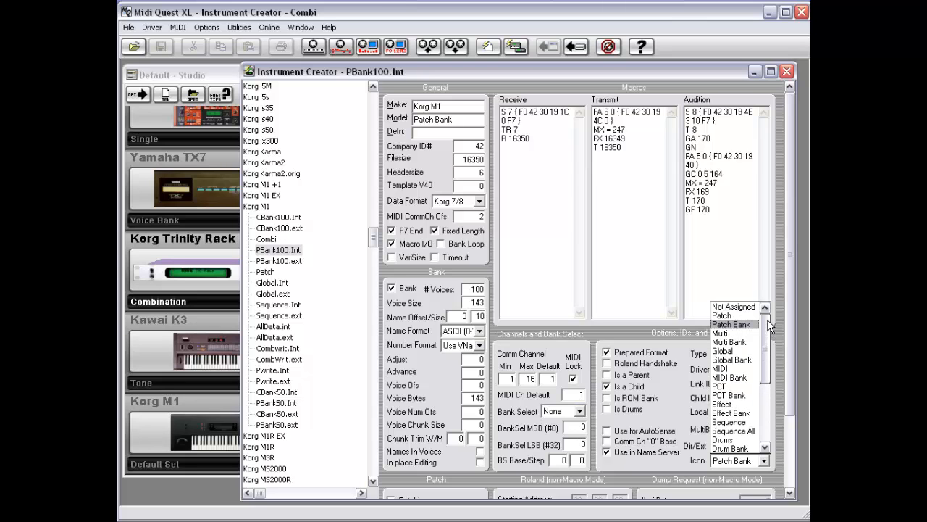
{"action": "left_click_drag", "start_coordinate": [768, 321], "coordinate": [767, 336]}
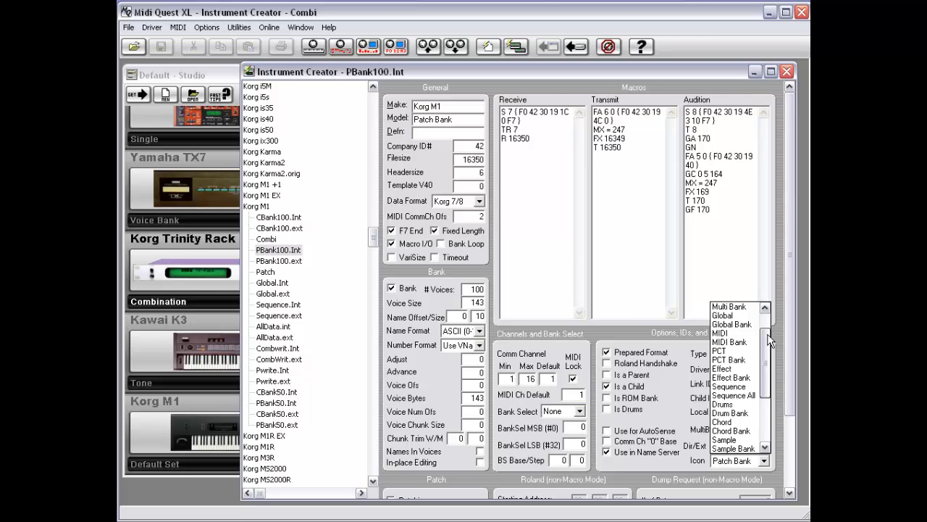
{"action": "left_click_drag", "start_coordinate": [768, 335], "coordinate": [767, 314]}
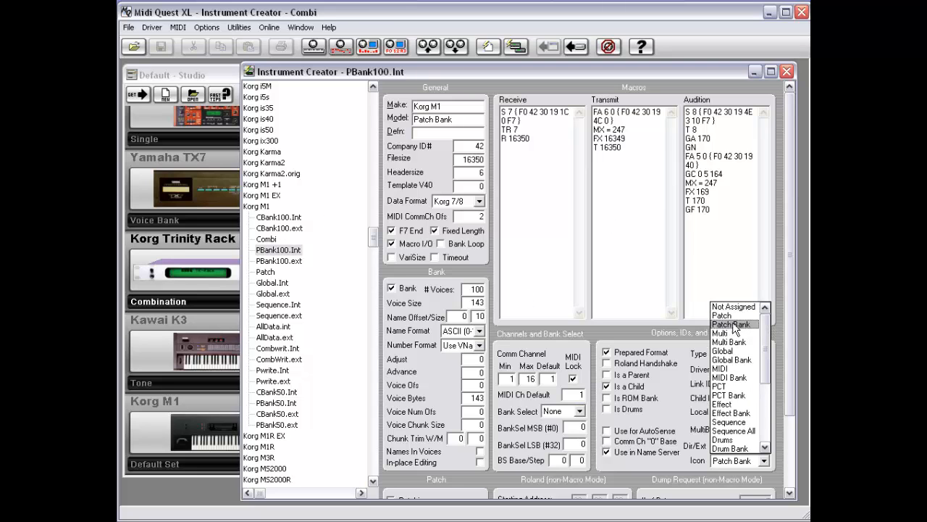
{"action": "left_click", "coordinate": [712, 468]}
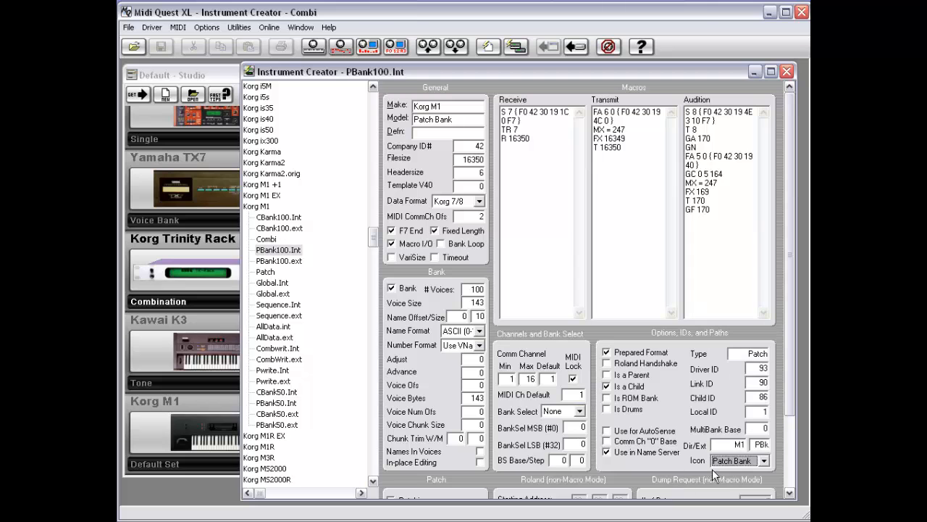
Step: Narrow the Studio window to its compact tree view and expand Yamaha DX7 and Access Virus B to show their driver icons
{"action": "left_click", "coordinate": [209, 77]}
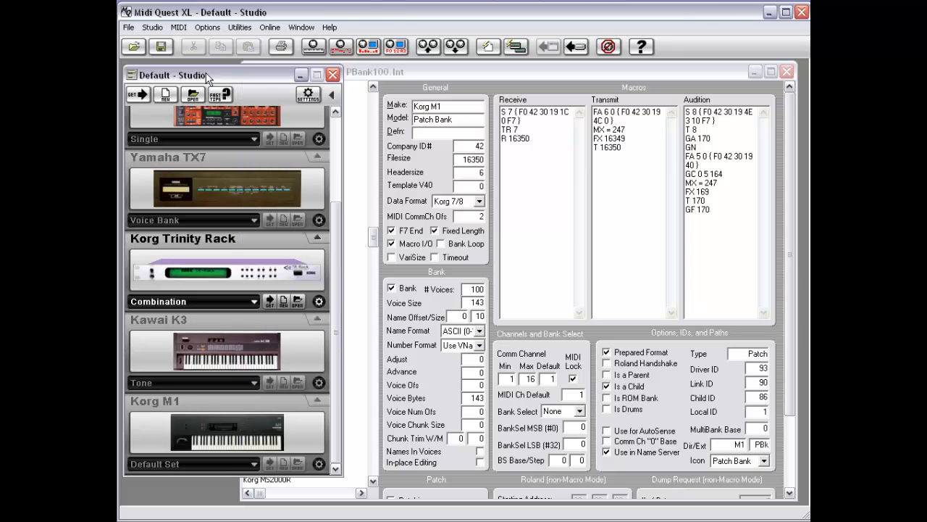
{"action": "scroll", "coordinate": [336, 465], "scroll_direction": "up", "scroll_amount": 3}
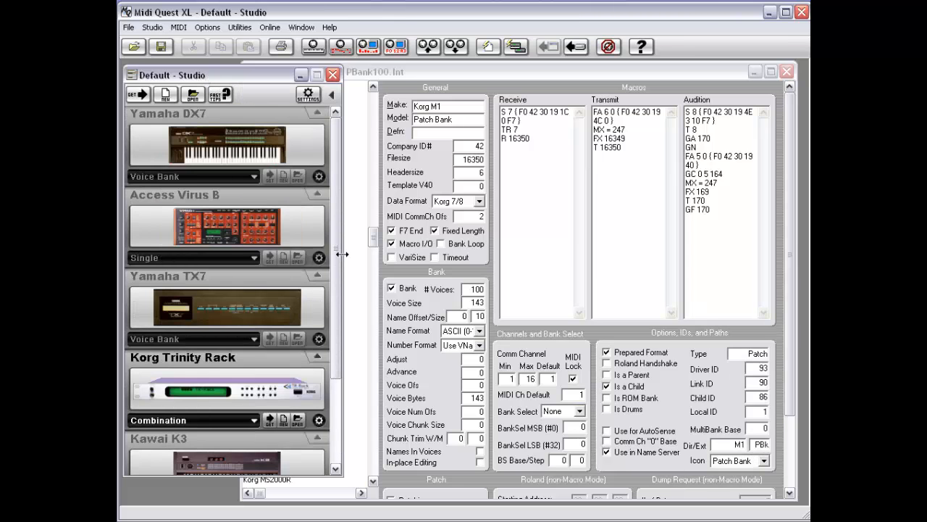
{"action": "left_click_drag", "start_coordinate": [341, 251], "coordinate": [239, 247]}
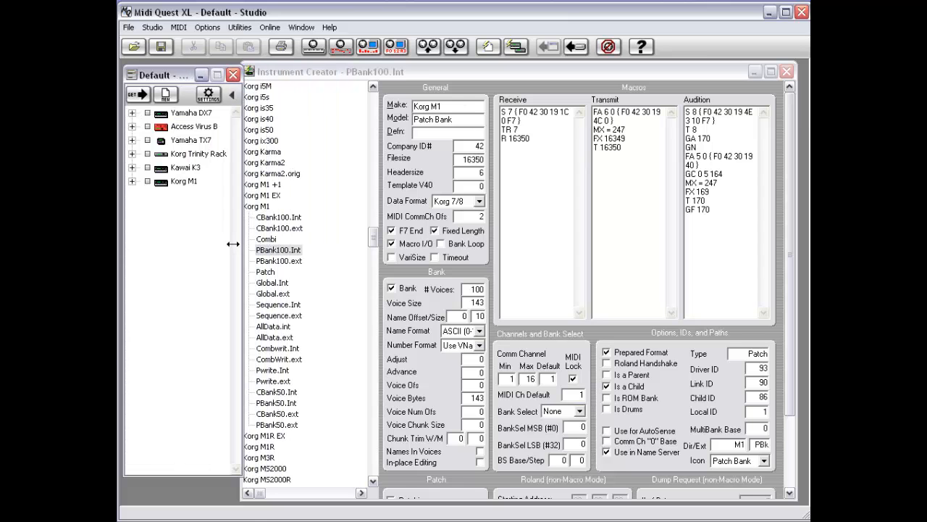
{"action": "left_click", "coordinate": [133, 114]}
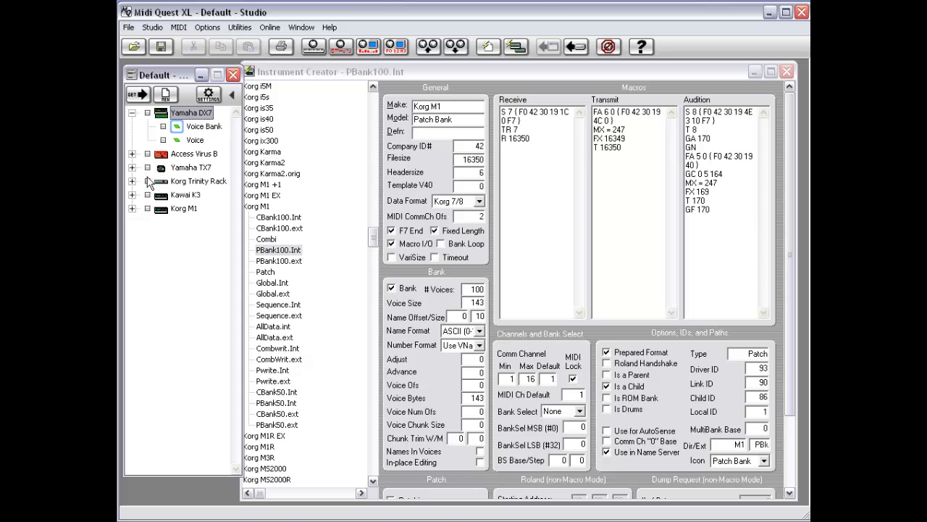
{"action": "left_click", "coordinate": [132, 155]}
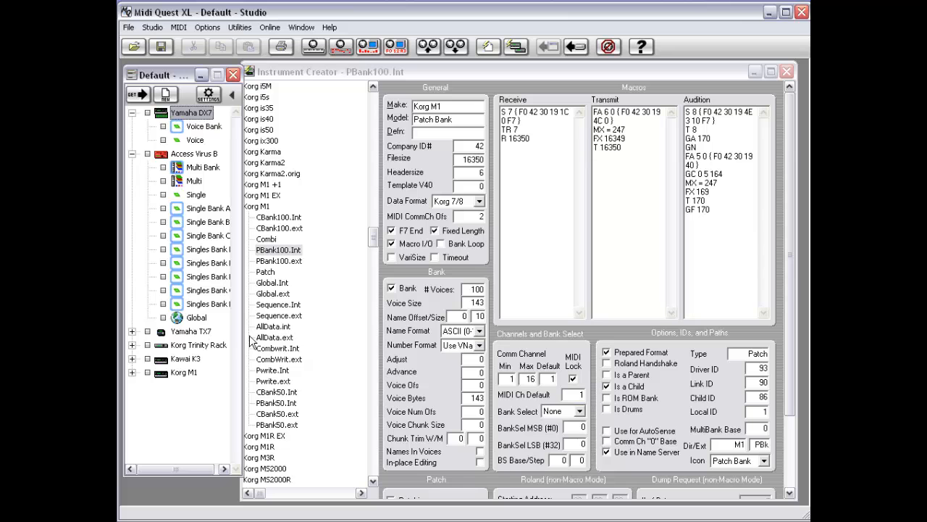
Step: Look through the remaining Icon choices for PBank100.Int down to Misc, without changing the assigned icon
{"action": "left_click", "coordinate": [673, 409]}
{"action": "left_click", "coordinate": [763, 460]}
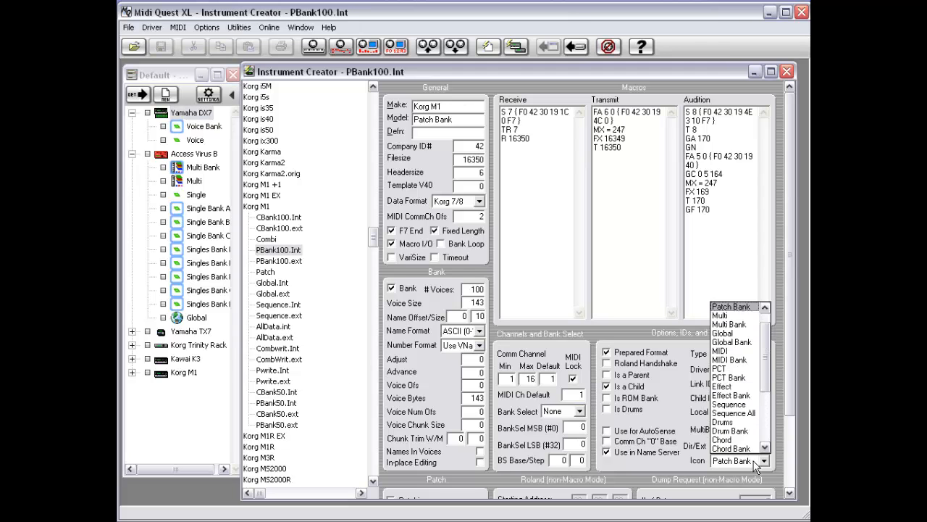
{"action": "left_click_drag", "start_coordinate": [768, 371], "coordinate": [765, 429]}
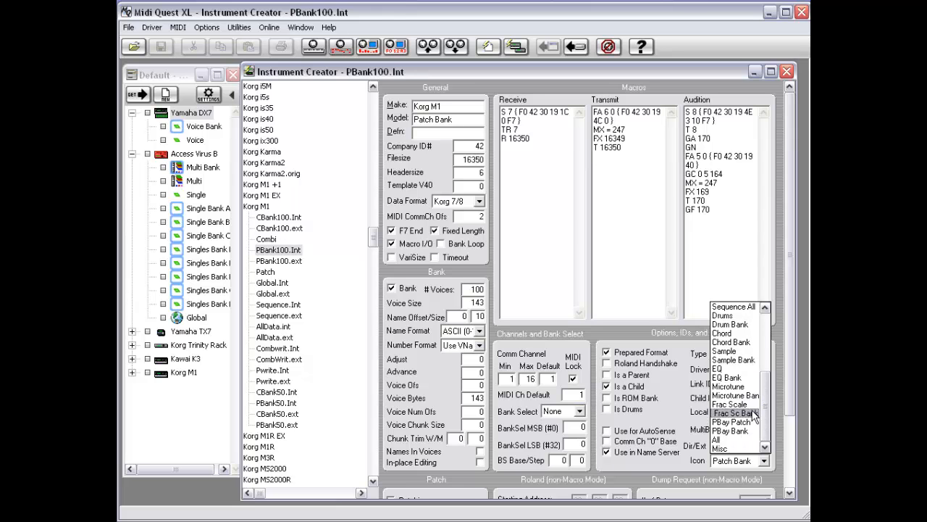
{"action": "left_click", "coordinate": [652, 330]}
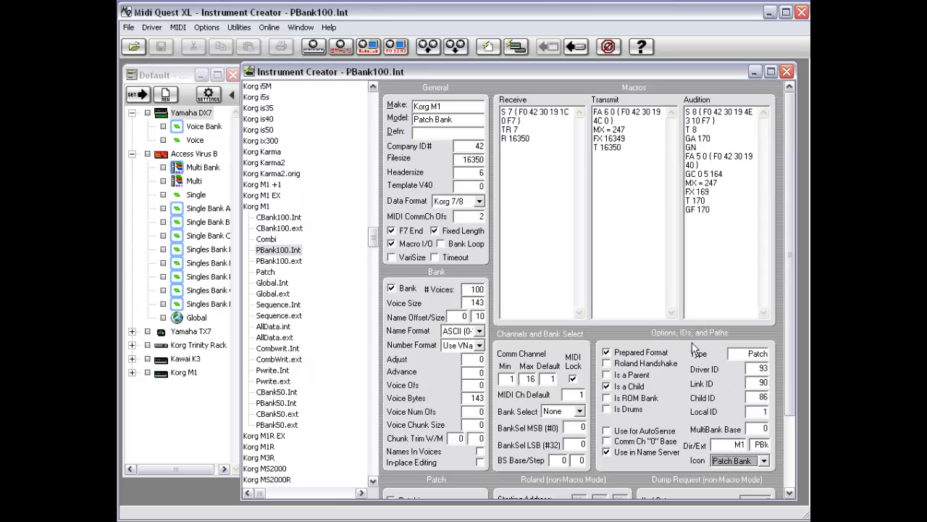
Step: Turn off Macro I/O for PBank100.Int to inspect the non-macro Dump Request fields, and turn it back on
{"action": "scroll", "coordinate": [693, 349], "scroll_direction": "down", "scroll_amount": 4}
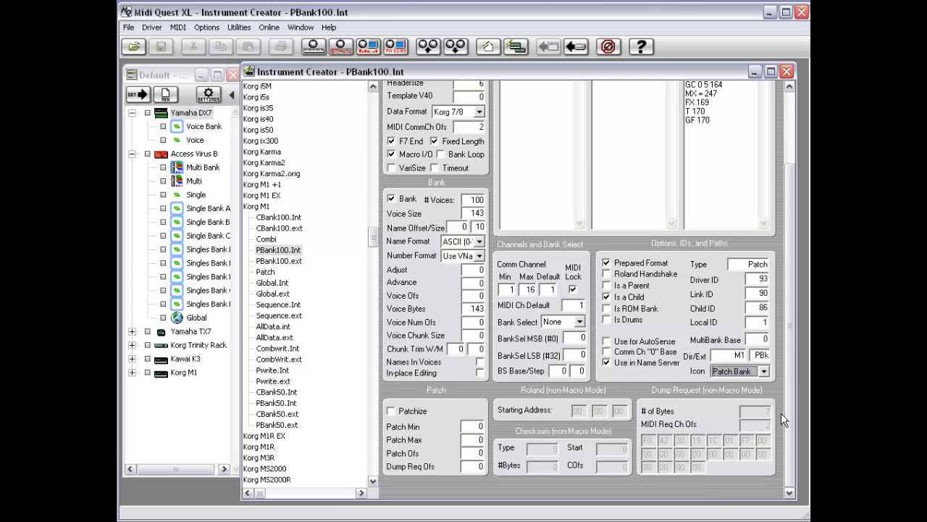
{"action": "left_click_drag", "start_coordinate": [793, 360], "coordinate": [779, 293]}
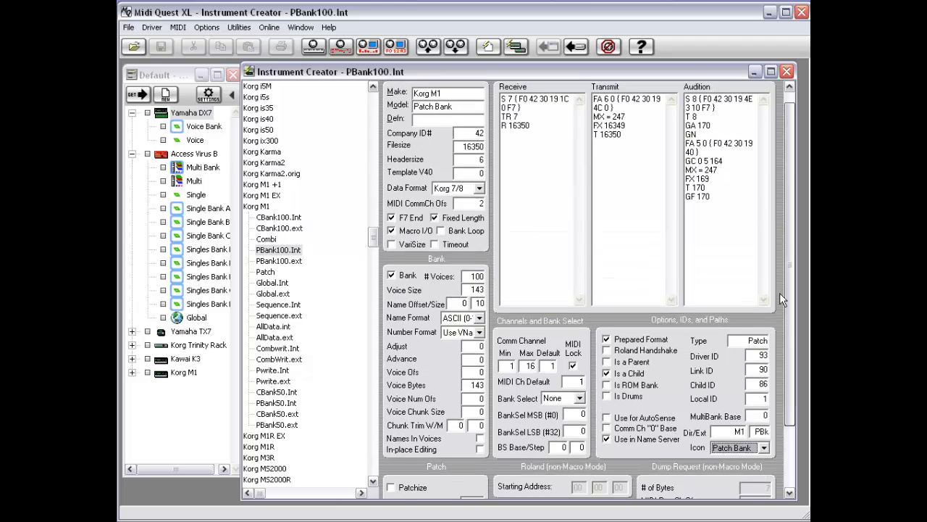
{"action": "left_click", "coordinate": [392, 233]}
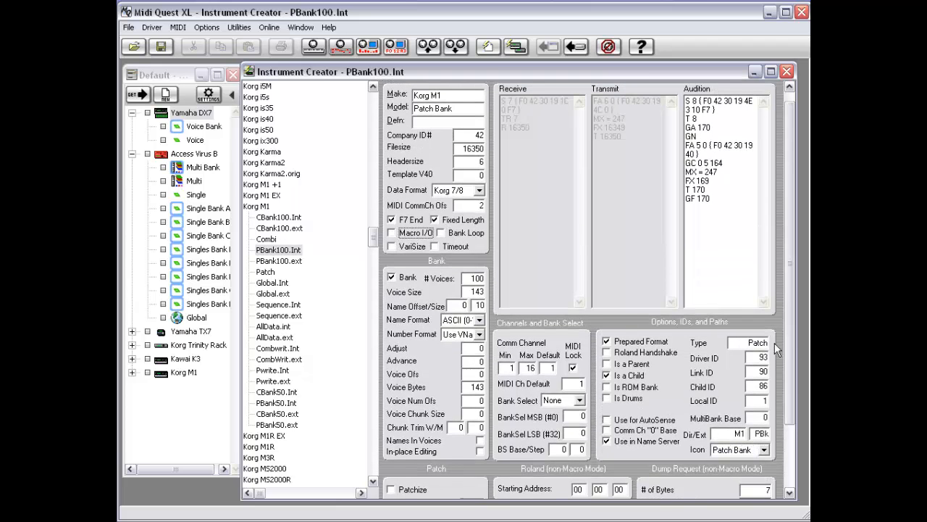
{"action": "left_click", "coordinate": [793, 296]}
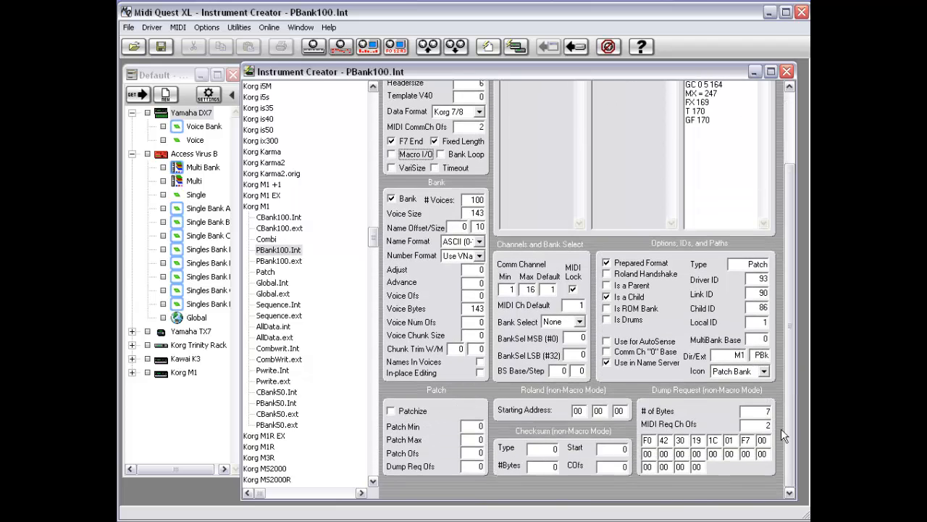
{"action": "left_click", "coordinate": [394, 155]}
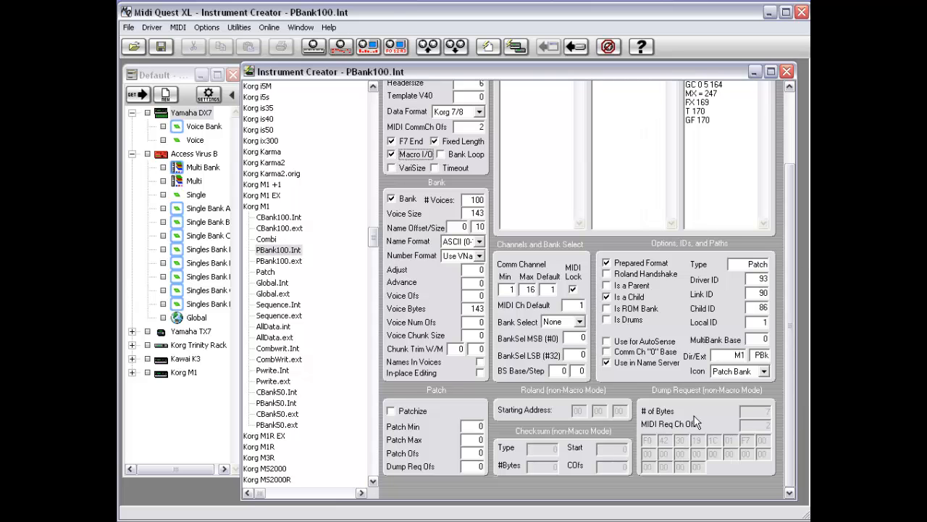
{"action": "left_click_drag", "start_coordinate": [790, 364], "coordinate": [804, 232]}
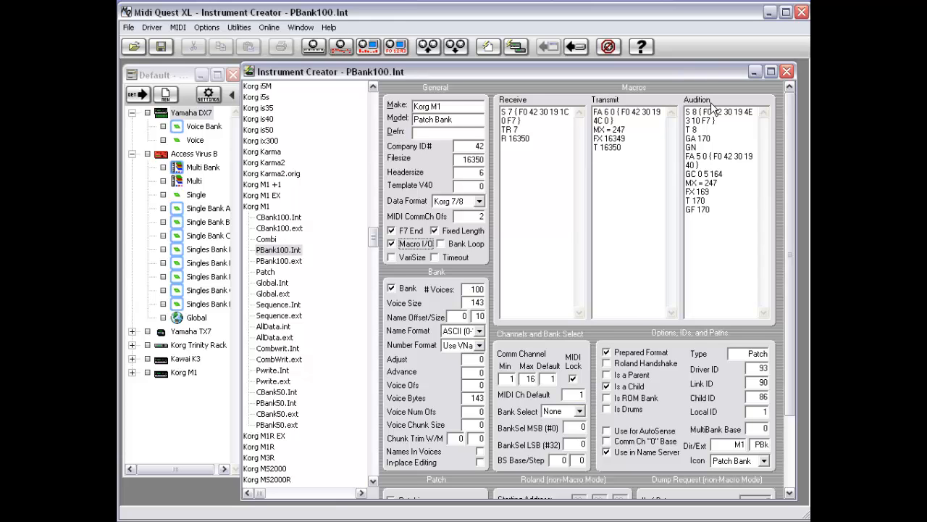
Step: Compare the Audition macro's availability in the Combi, Patch and Global drivers with the PBank100.Int driver
{"action": "left_click", "coordinate": [274, 254]}
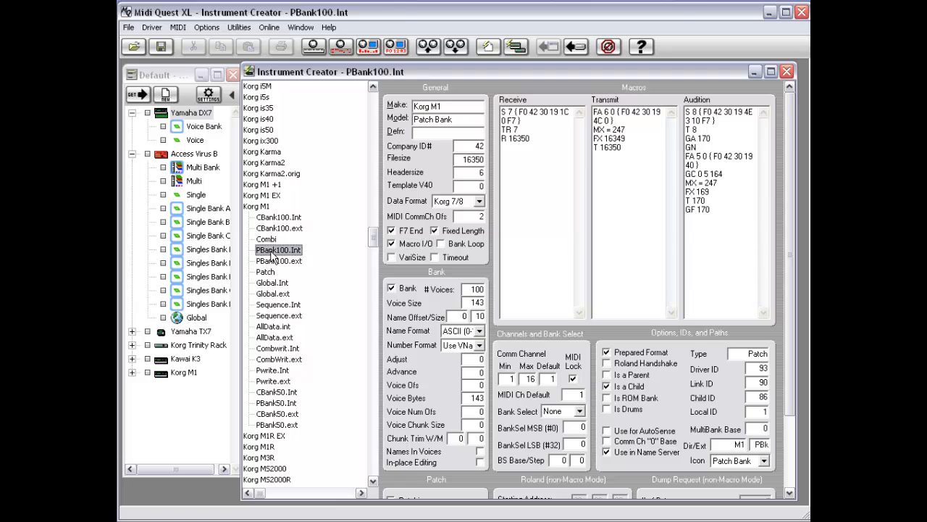
{"action": "left_click", "coordinate": [266, 239]}
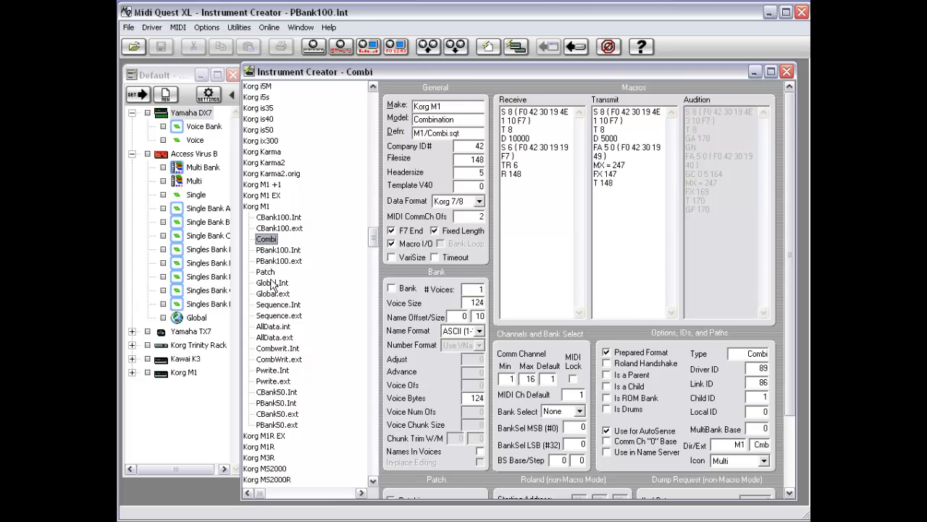
{"action": "left_click", "coordinate": [270, 274]}
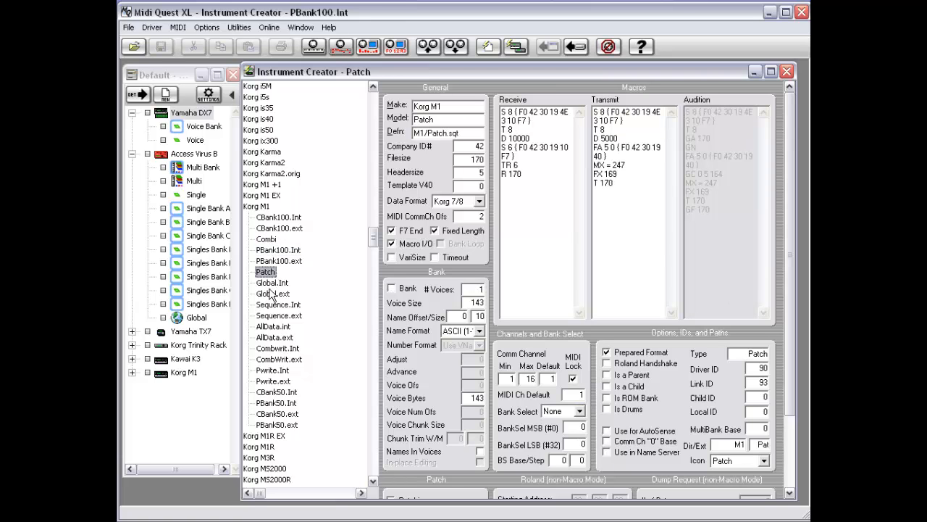
{"action": "left_click", "coordinate": [273, 287]}
{"action": "left_click", "coordinate": [273, 294]}
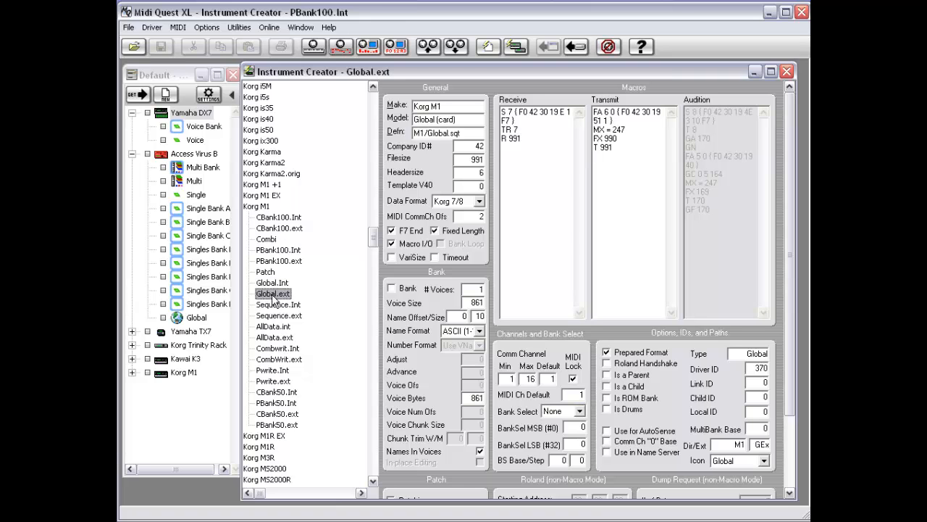
{"action": "left_click", "coordinate": [268, 262]}
{"action": "left_click", "coordinate": [270, 250]}
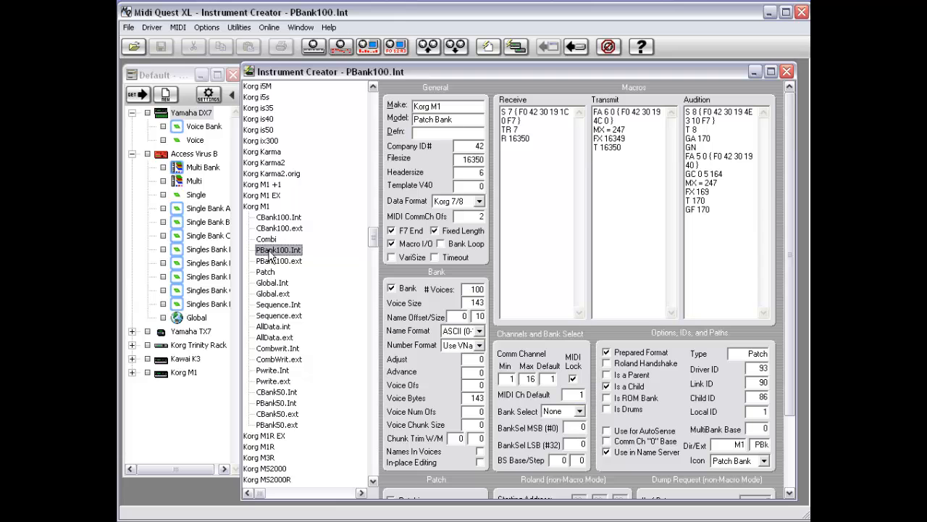
Step: Open the Korg M1 CBank100.ext driver and examine the send command and its SysEx bytes in the Receive macro
{"action": "left_click", "coordinate": [270, 230]}
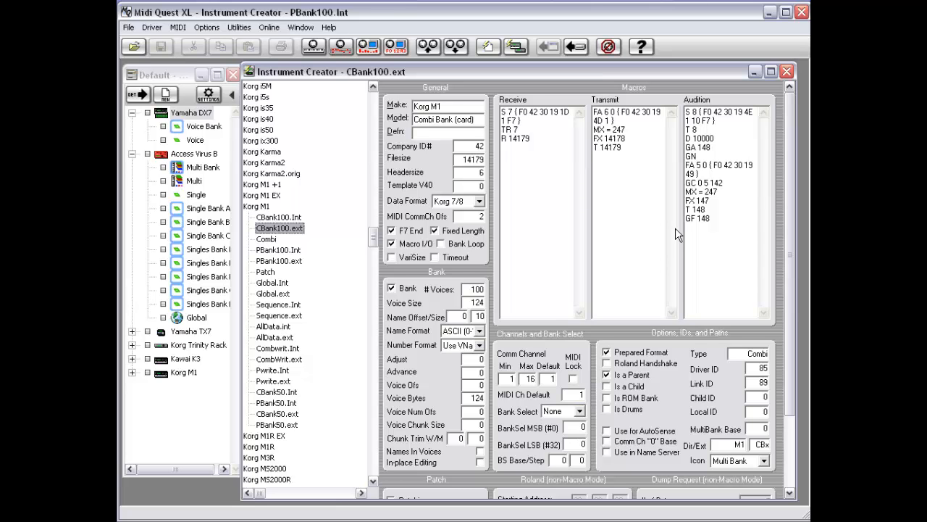
{"action": "mouse_move", "coordinate": [372, 233]}
{"action": "left_mouse_down"}
{"action": "mouse_move", "coordinate": [372, 198]}
{"action": "mouse_move", "coordinate": [371, 239]}
{"action": "left_mouse_up"}
{"action": "scroll", "coordinate": [371, 239], "scroll_direction": "up", "scroll_amount": 3}
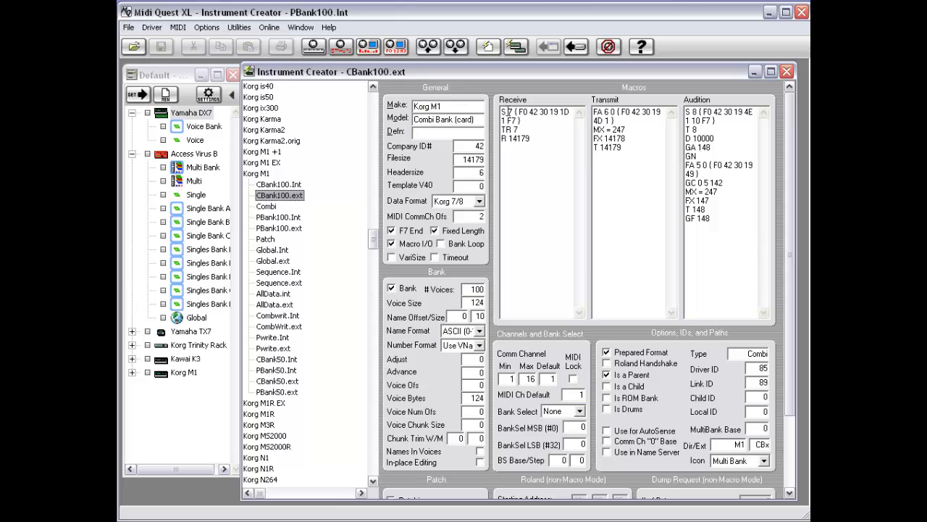
{"action": "left_click_drag", "start_coordinate": [501, 112], "coordinate": [530, 119]}
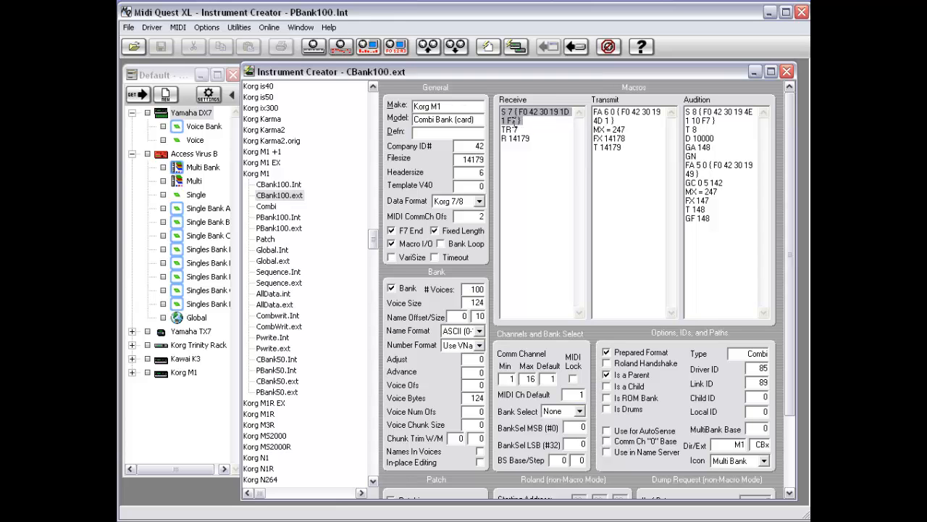
{"action": "left_click", "coordinate": [529, 122]}
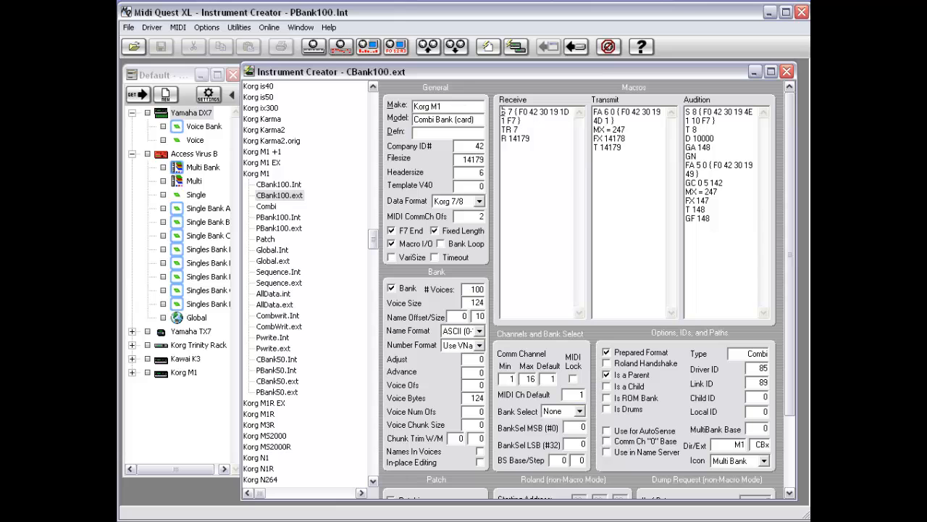
{"action": "left_click", "coordinate": [501, 112]}
{"action": "left_click", "coordinate": [508, 129]}
{"action": "left_click_drag", "start_coordinate": [519, 111], "coordinate": [516, 120]}
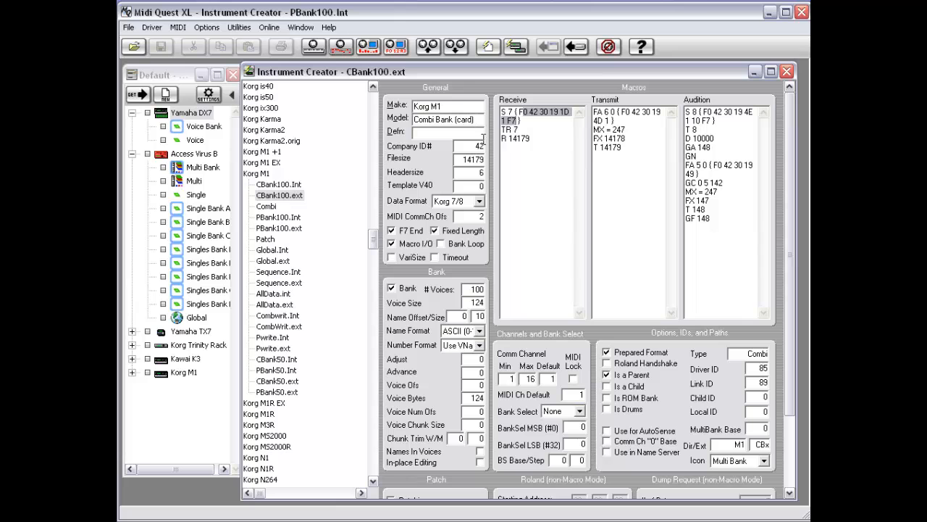
Step: Compare the Receive macro's R command with the Filesize of CBank100.ext, and switch Fixed Length off and back on
{"action": "left_click", "coordinate": [503, 138]}
{"action": "left_click_drag", "start_coordinate": [503, 137], "coordinate": [530, 135]}
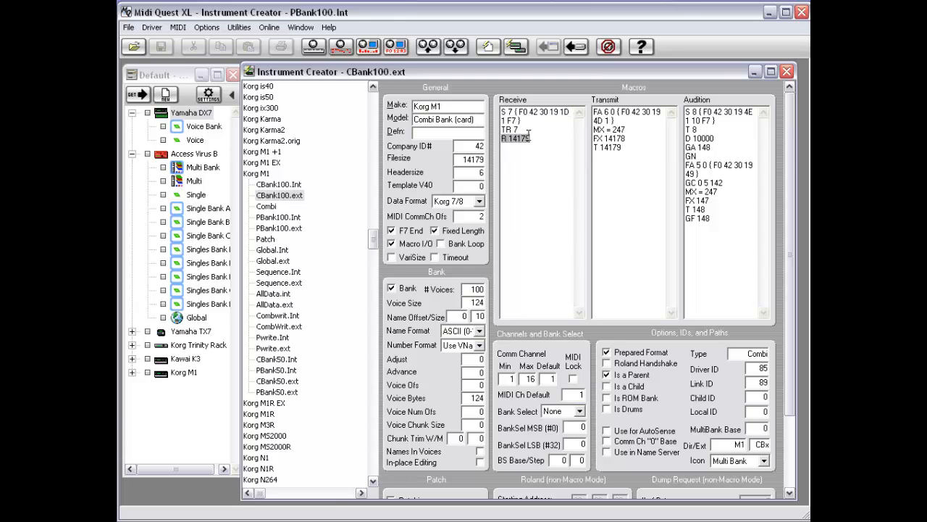
{"action": "left_click", "coordinate": [542, 138]}
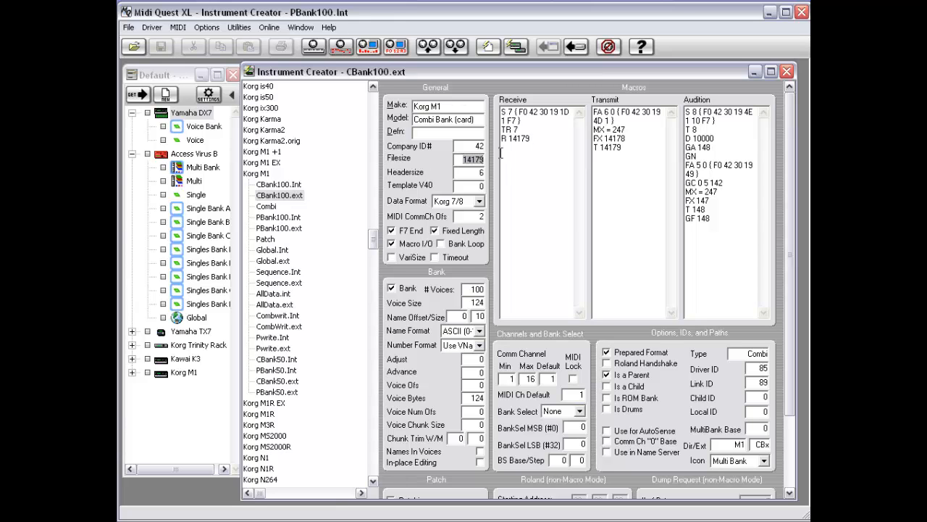
{"action": "double_click", "coordinate": [520, 137]}
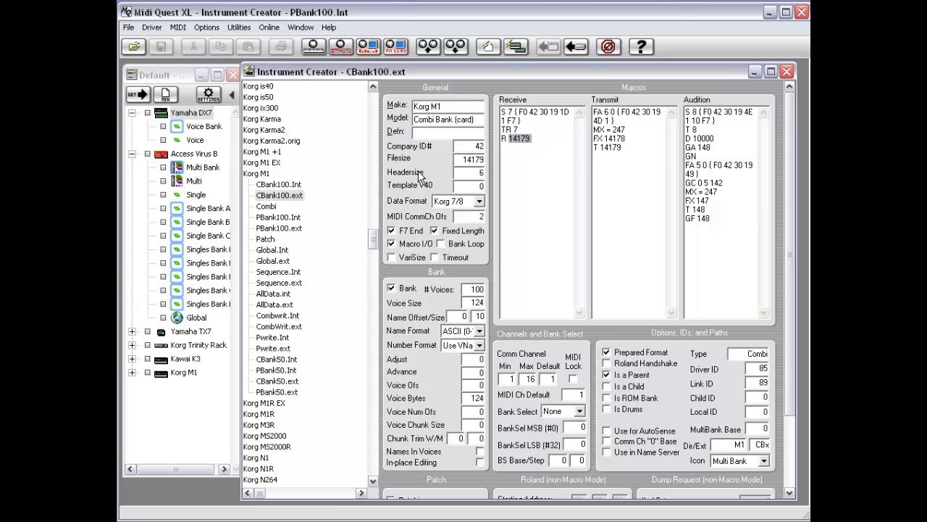
{"action": "left_click", "coordinate": [525, 142]}
{"action": "left_click", "coordinate": [434, 232]}
{"action": "left_click", "coordinate": [433, 231]}
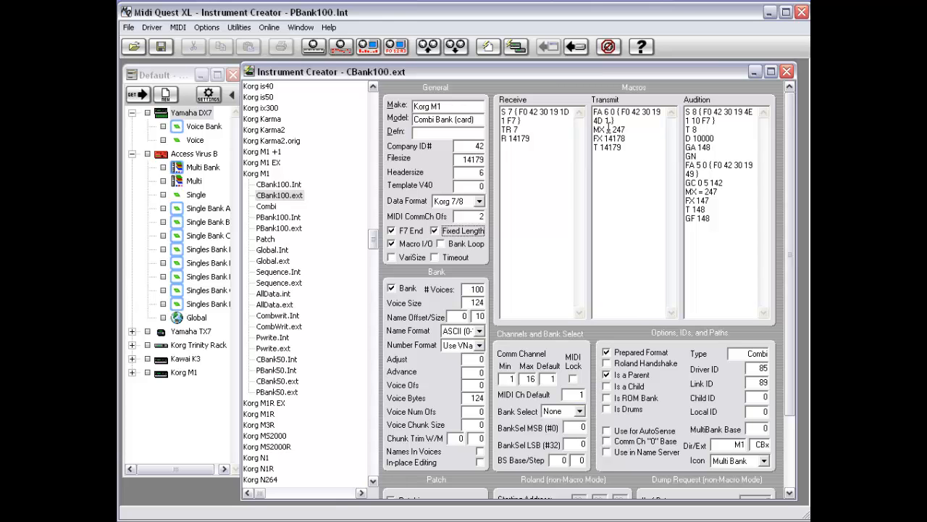
Step: Examine the FA command and its header bytes in the Transmit macro of CBank100.ext
{"action": "mouse_move", "coordinate": [617, 121]}
{"action": "left_mouse_down"}
{"action": "mouse_move", "coordinate": [589, 103]}
{"action": "mouse_move", "coordinate": [609, 120]}
{"action": "left_mouse_up"}
{"action": "left_click", "coordinate": [620, 112]}
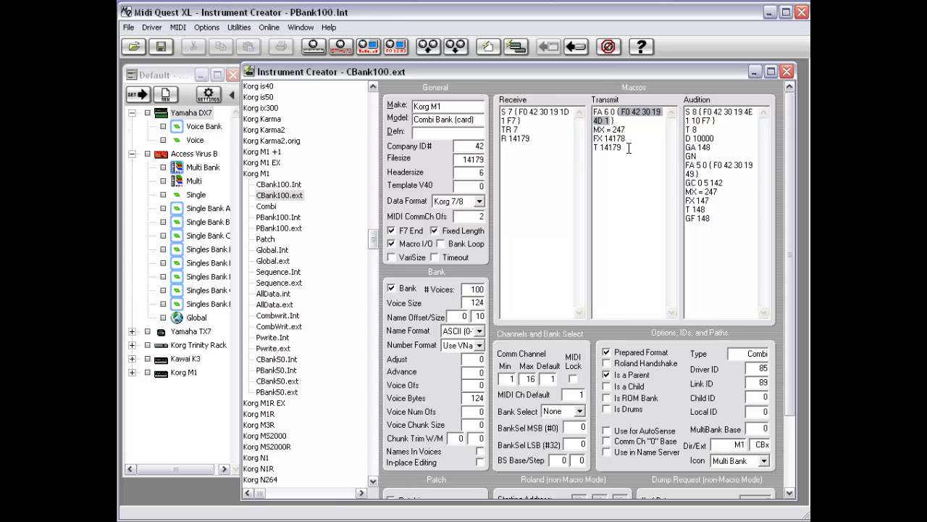
{"action": "left_click", "coordinate": [629, 148]}
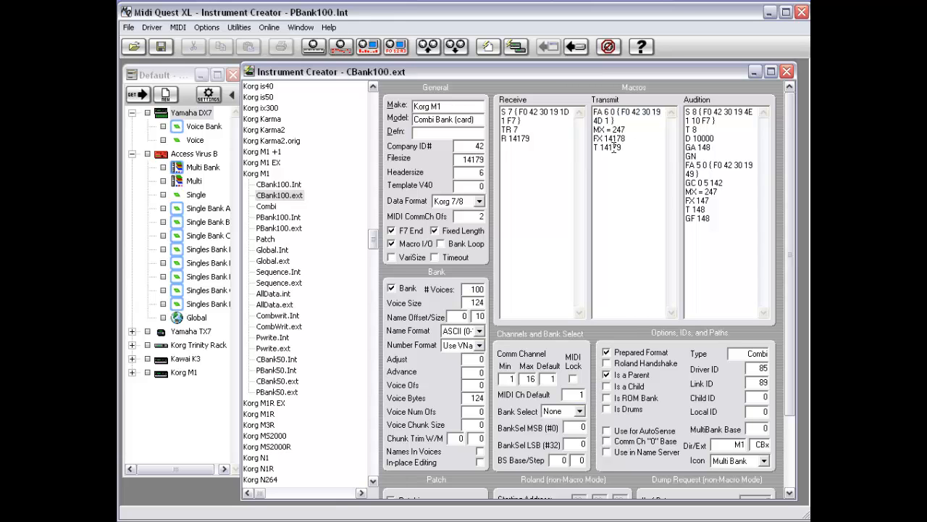
{"action": "key", "text": "Up"}
{"action": "key", "text": "Up"}
{"action": "key", "text": "Up"}
{"action": "key", "text": "Up"}
{"action": "left_click", "coordinate": [595, 115]}
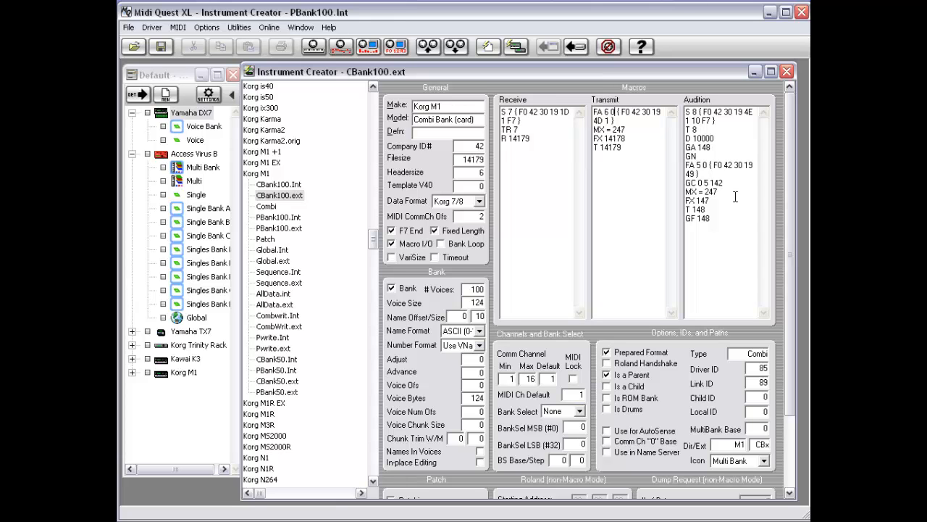
Step: Try 100 as the offset value in the Transmit macro's FA command and remove the trial digits
{"action": "key", "text": "BackSpace"}
{"action": "type", "text": "100"}
{"action": "key", "text": "BackSpace"}
{"action": "key", "text": "BackSpace"}
Step: Step through the remaining macro commands of CBank100.ext, keeping their values as defined
{"action": "key", "text": "Down"}
{"action": "key", "text": "Down"}
{"action": "key", "text": "Left"}
{"action": "key", "text": "Left"}
{"action": "key", "text": "Right"}
{"action": "key", "text": "Right"}
{"action": "key", "text": "Right"}
{"action": "key", "text": "Down"}
{"action": "key", "text": "Left"}
{"action": "key", "text": "Up"}
{"action": "key", "text": "Left"}
{"action": "key", "text": "Right"}
{"action": "key", "text": "Right"}
{"action": "key", "text": "Right"}
{"action": "key", "text": "Right"}
{"action": "key", "text": "Up"}
{"action": "key", "text": "Left"}
{"action": "key", "text": "Left"}
{"action": "key", "text": "Left"}
{"action": "key", "text": "Left"}
{"action": "type", "text": "4"}
{"action": "key", "text": "BackSpace"}
Step: Open the Access Virus c Patch.BkA driver and examine the send, delay, FY and K checksum commands in its Audition macro
{"action": "left_click_drag", "start_coordinate": [371, 233], "coordinate": [379, 98]}
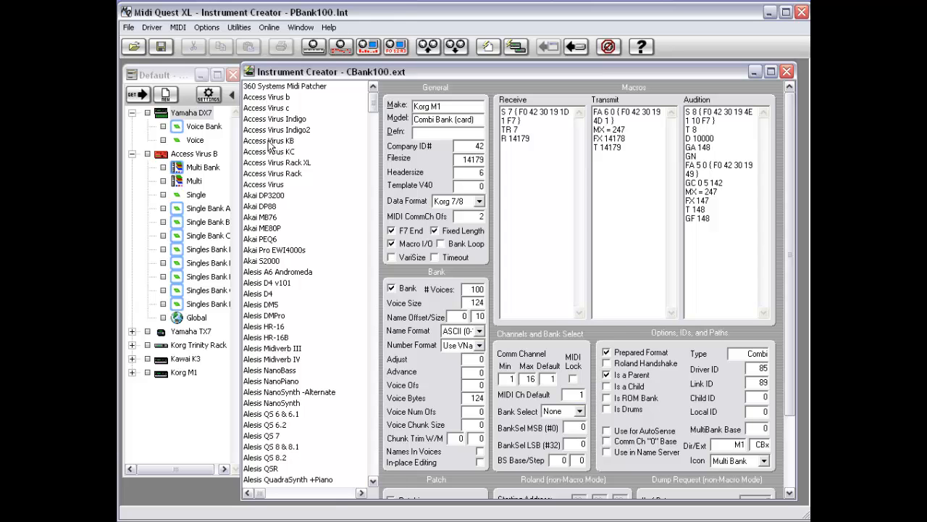
{"action": "left_click", "coordinate": [273, 108]}
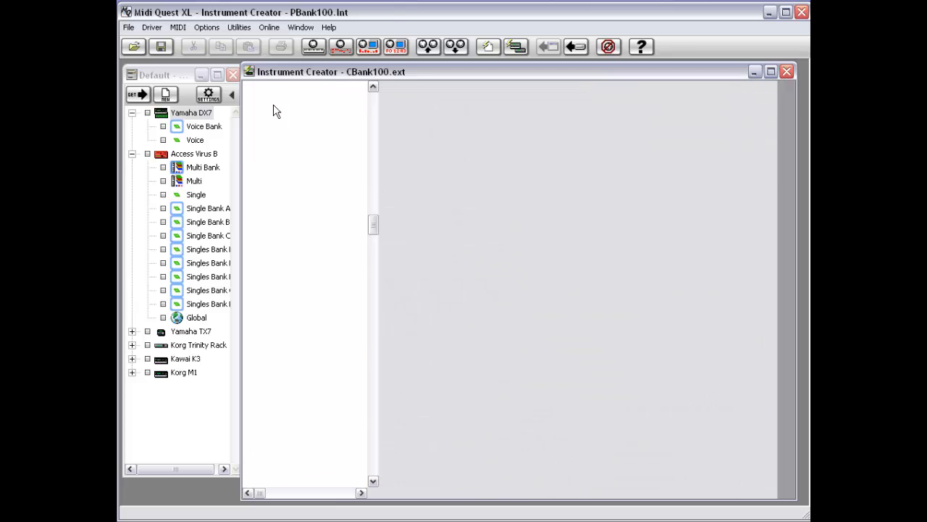
{"action": "left_click", "coordinate": [274, 130]}
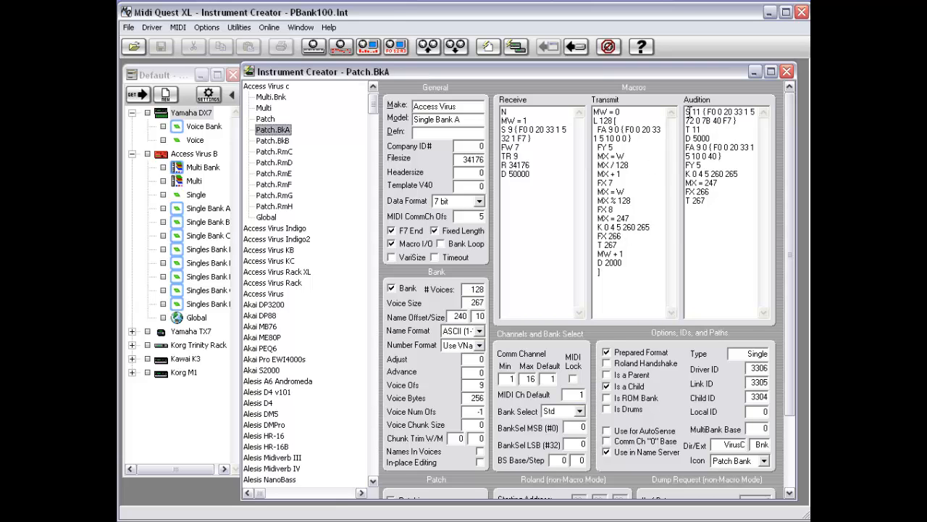
{"action": "left_click", "coordinate": [701, 113]}
{"action": "left_click", "coordinate": [715, 128]}
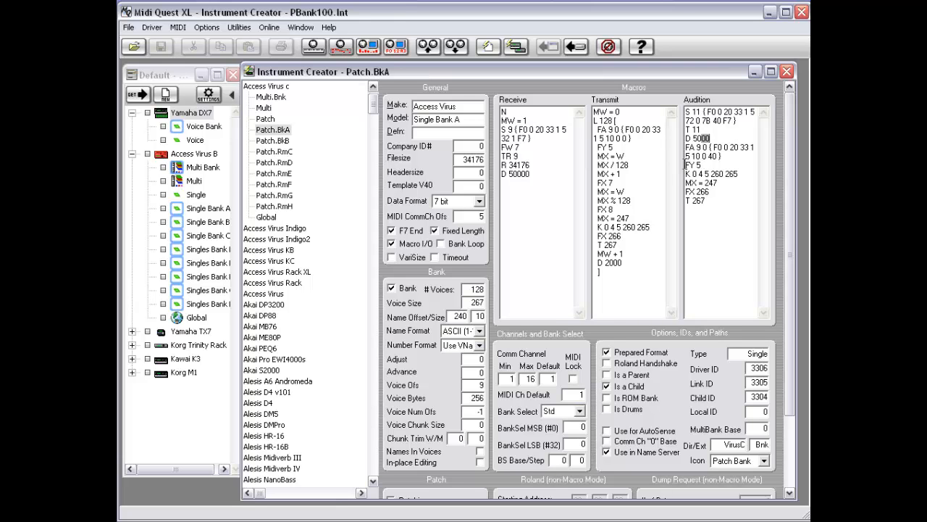
{"action": "left_click_drag", "start_coordinate": [684, 165], "coordinate": [701, 166]}
{"action": "left_click", "coordinate": [732, 173]}
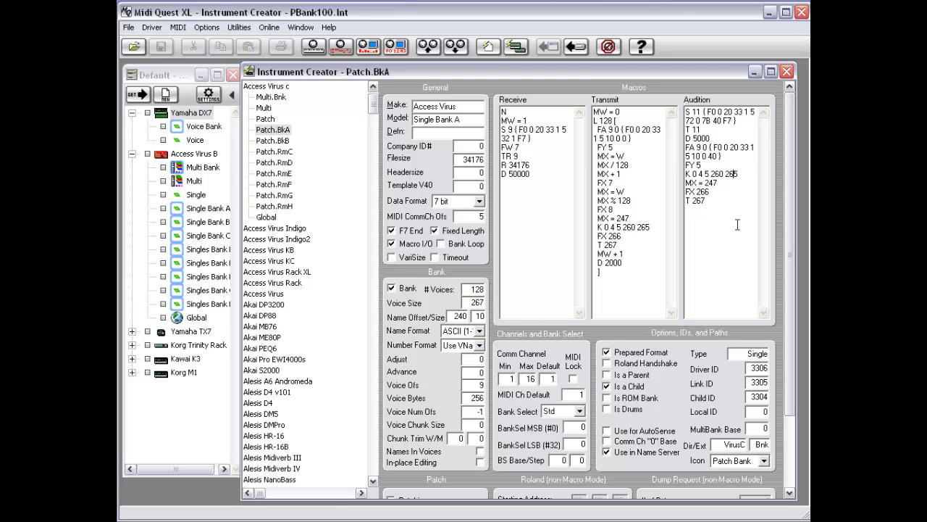